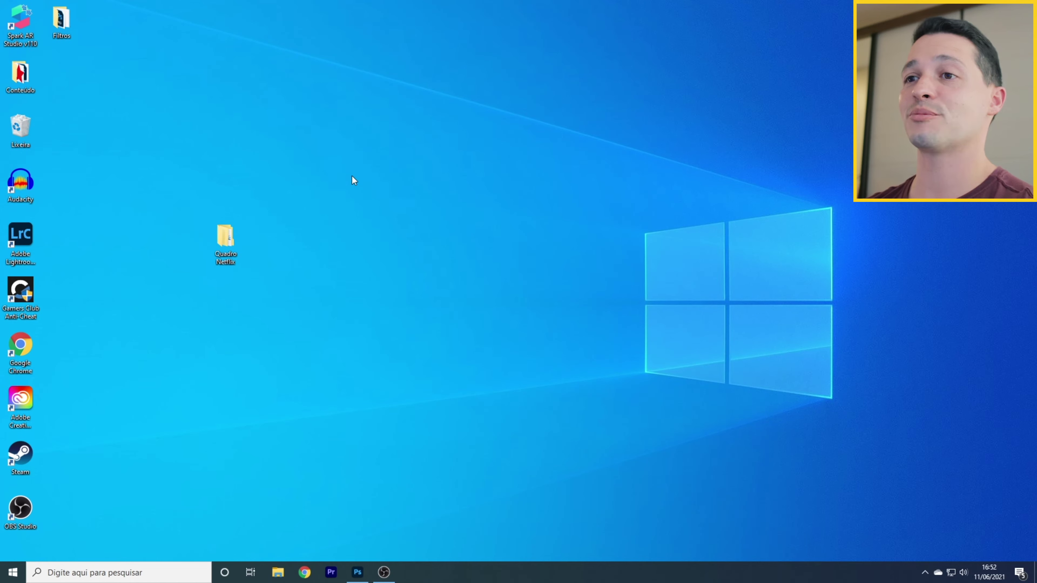
# Step: Open the Elementos folder inside the Quadro Netflix desktop folder and review the photo, logo, icon and font files in it
pyautogui.moveTo(307, 168); pyautogui.dragTo(157, 306)
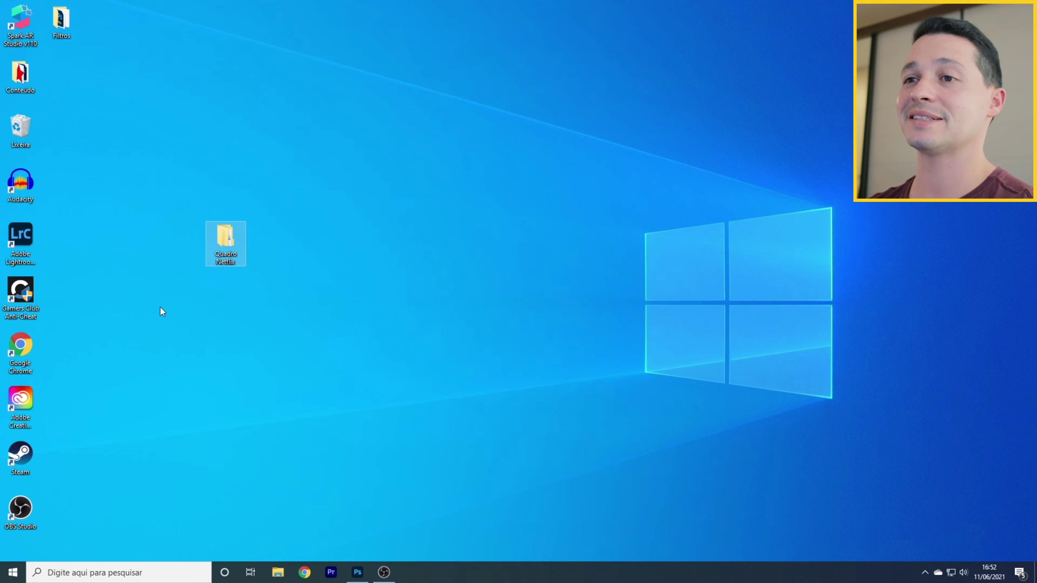
pyautogui.doubleClick(227, 236)
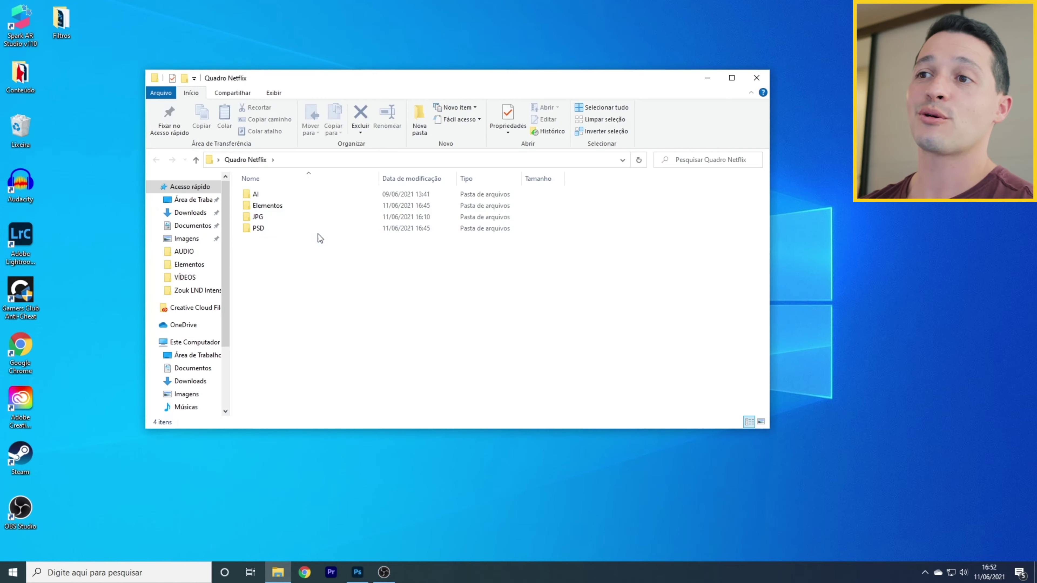
pyautogui.doubleClick(279, 209)
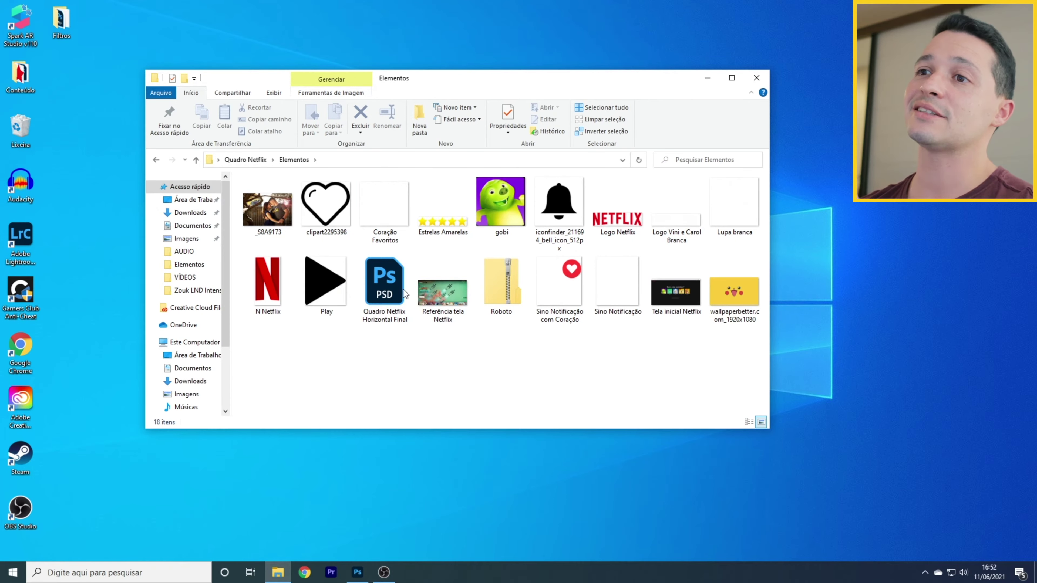
pyautogui.click(265, 215)
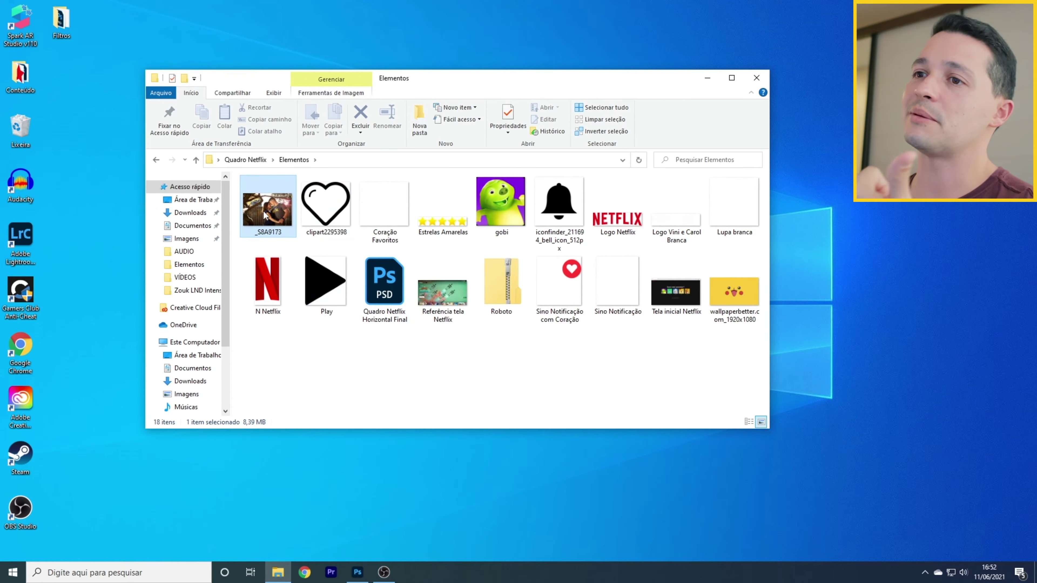
pyautogui.click(258, 285)
pyautogui.click(616, 210)
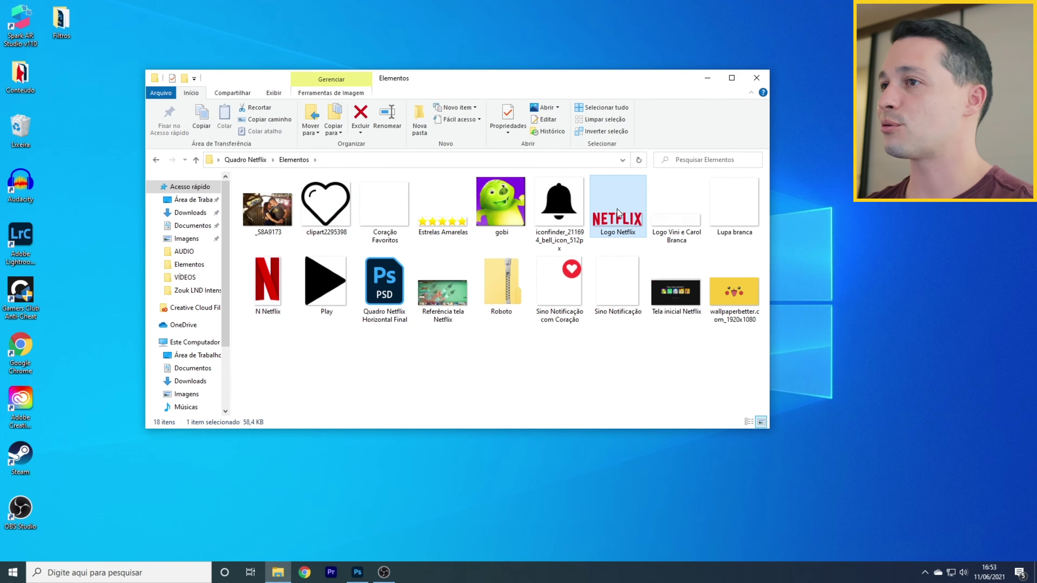
pyautogui.click(553, 295)
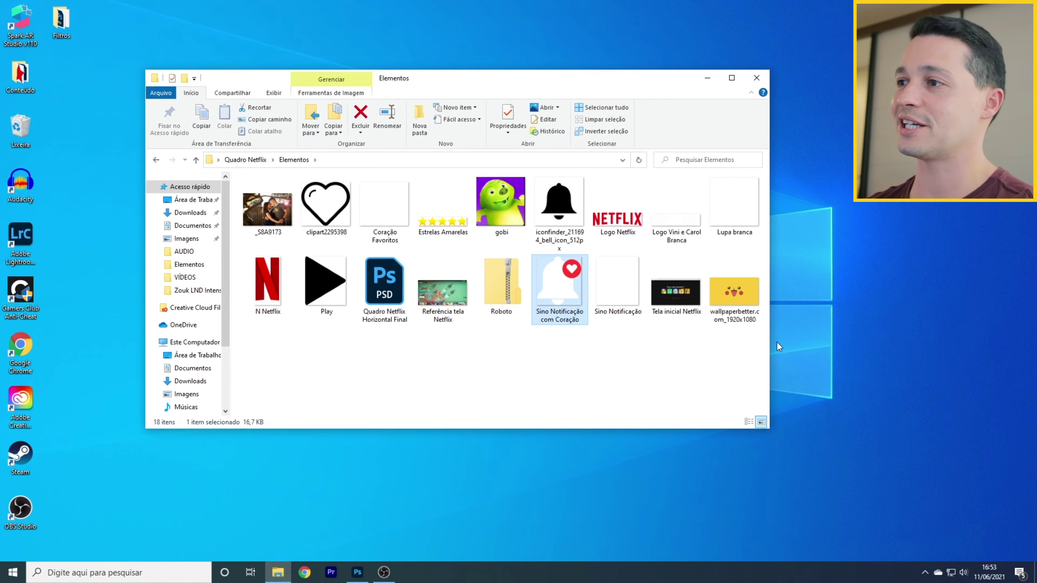
pyautogui.click(735, 294)
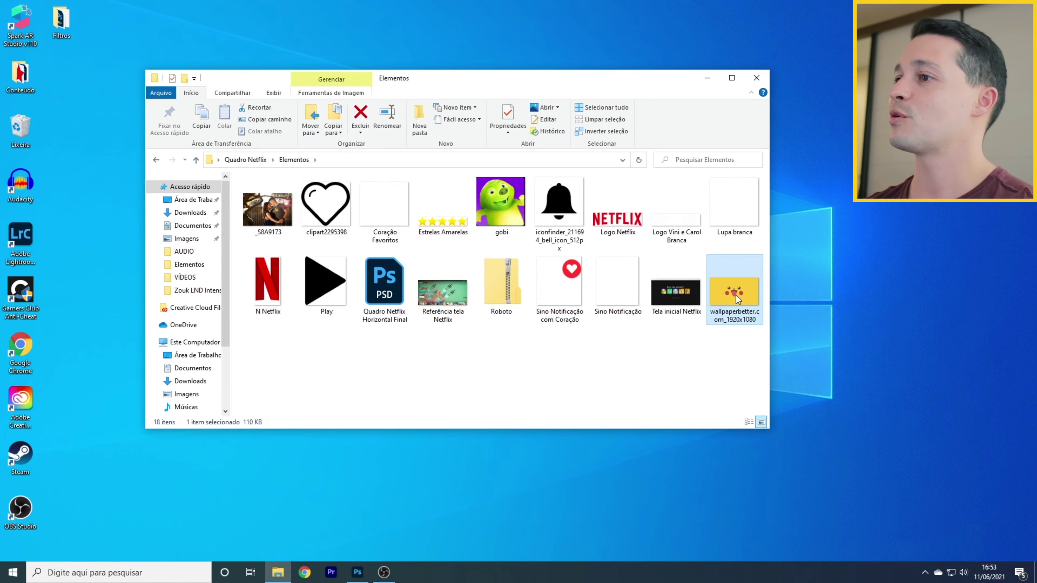
pyautogui.click(495, 289)
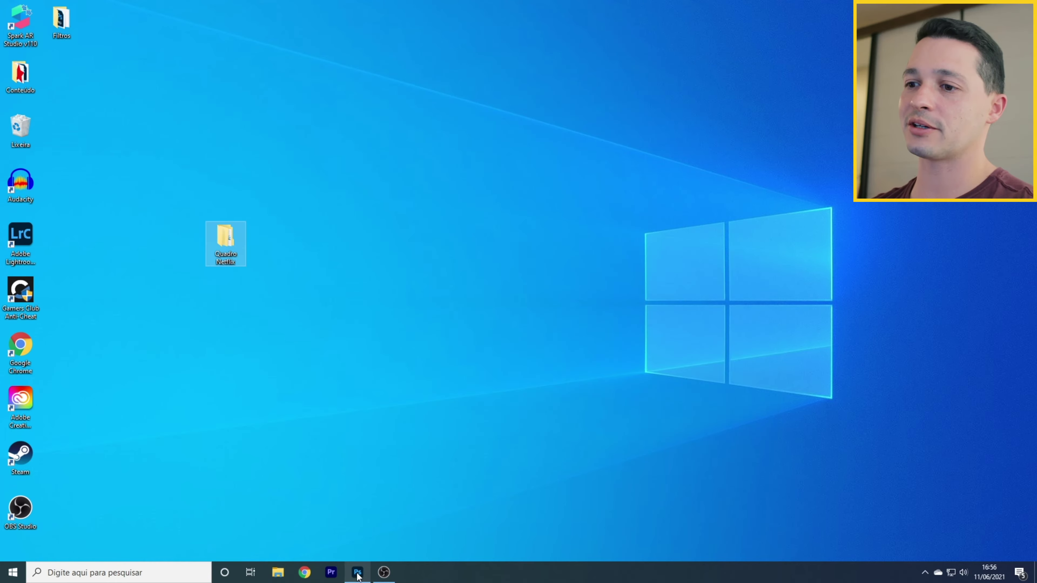
# Step: Switch to Photoshop and create a new landscape document, 30 x 20 cm at 300 pixels/inch in RGB Color
pyautogui.click(357, 571)
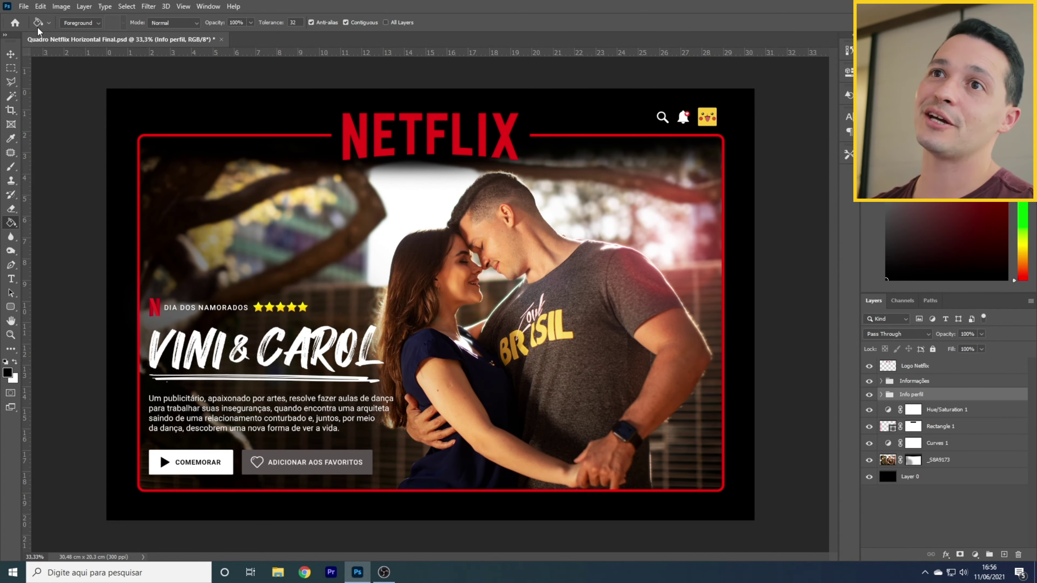
pyautogui.click(24, 6)
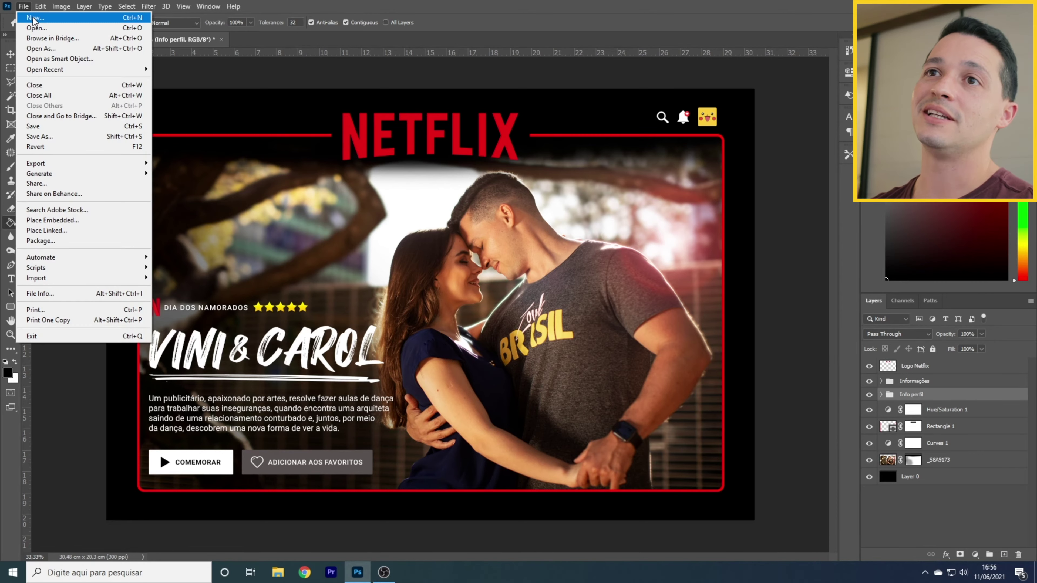
pyautogui.click(28, 15)
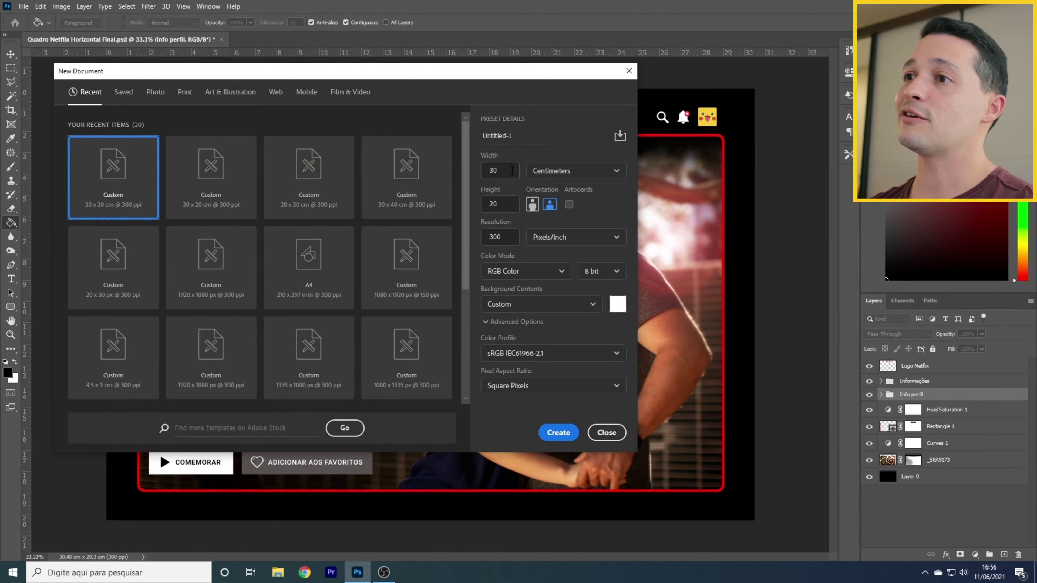
pyautogui.moveTo(511, 171); pyautogui.dragTo(465, 173)
pyautogui.click(498, 207)
pyautogui.moveTo(499, 206); pyautogui.dragTo(465, 208)
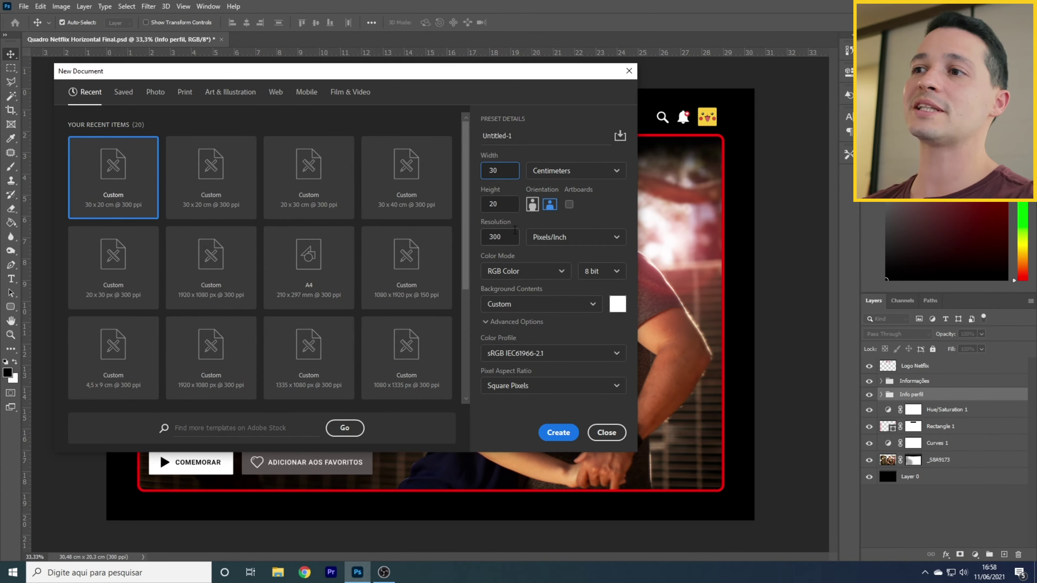
pyautogui.press('Tab')
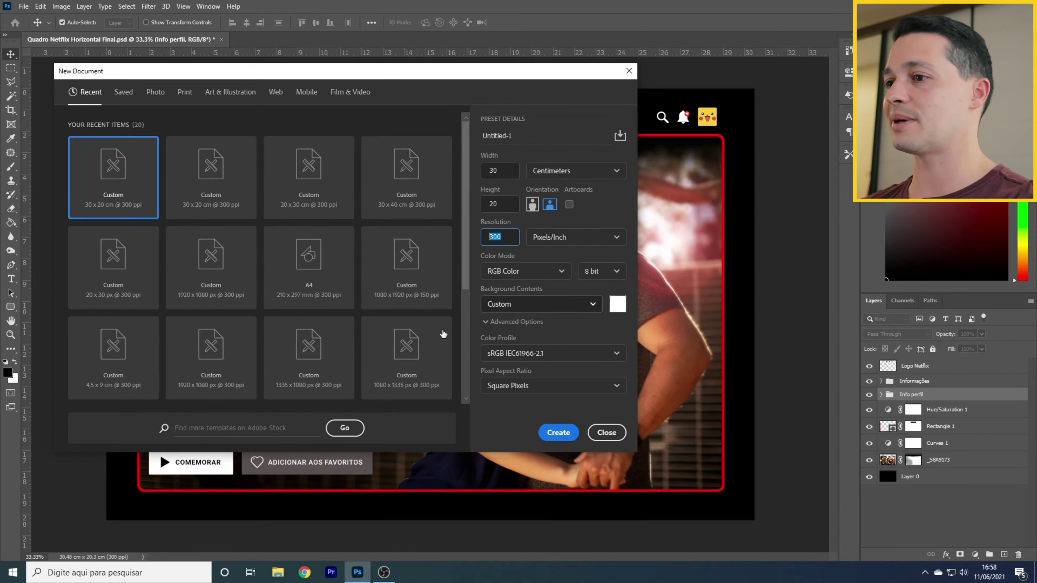
pyautogui.click(555, 432)
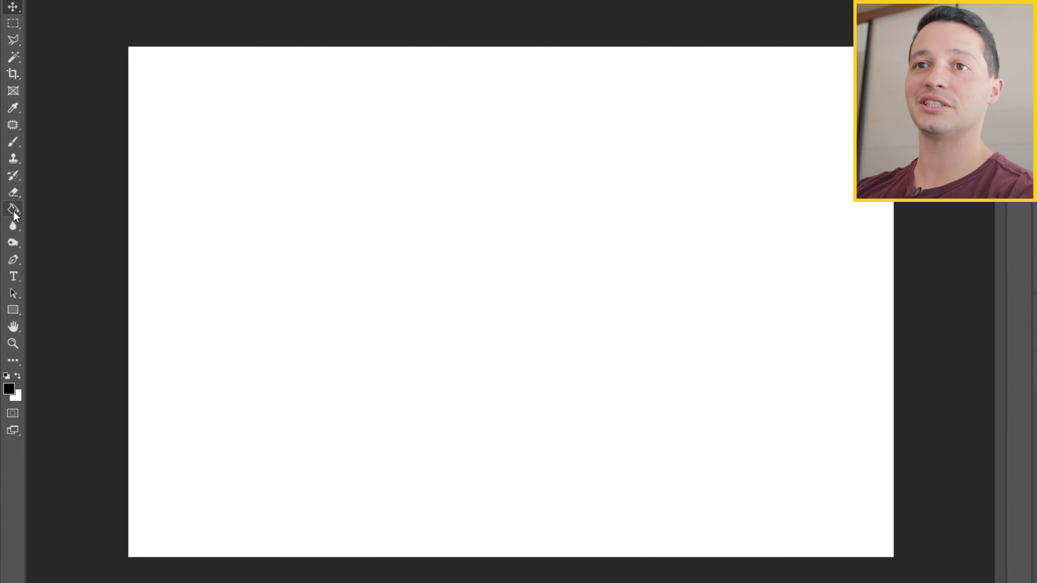
# Step: Fill the blank canvas with the black foreground colour using the Paint Bucket tool
pyautogui.click(13, 211)
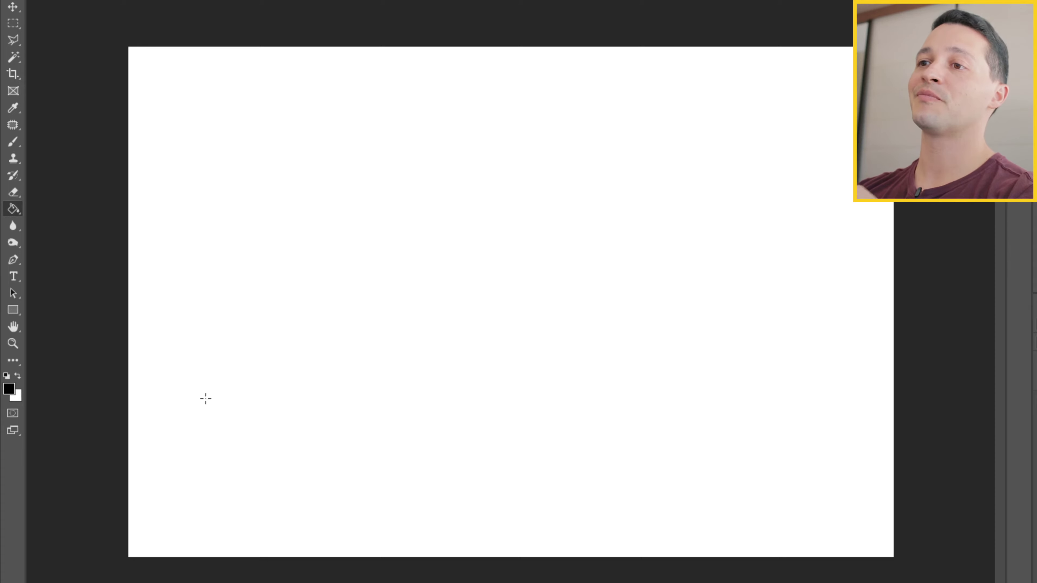
pyautogui.click(520, 275)
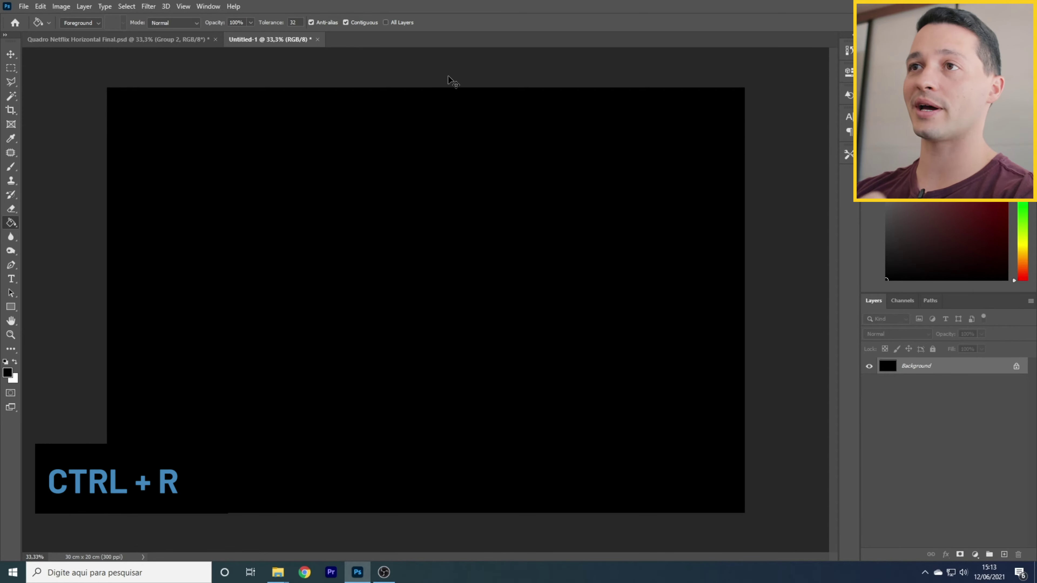
# Step: Show the rulers and place horizontal guides at about 1, 2 and 18.8 cm and vertical guides at about 1.2 and 28.8 cm
pyautogui.hotkey('ctrl', 'r')
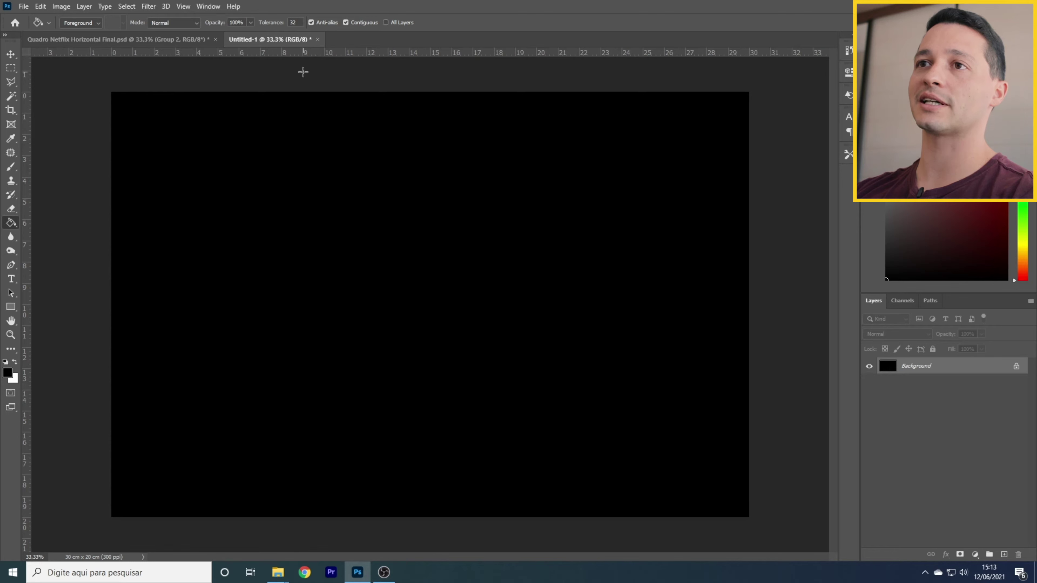
pyautogui.press('v')
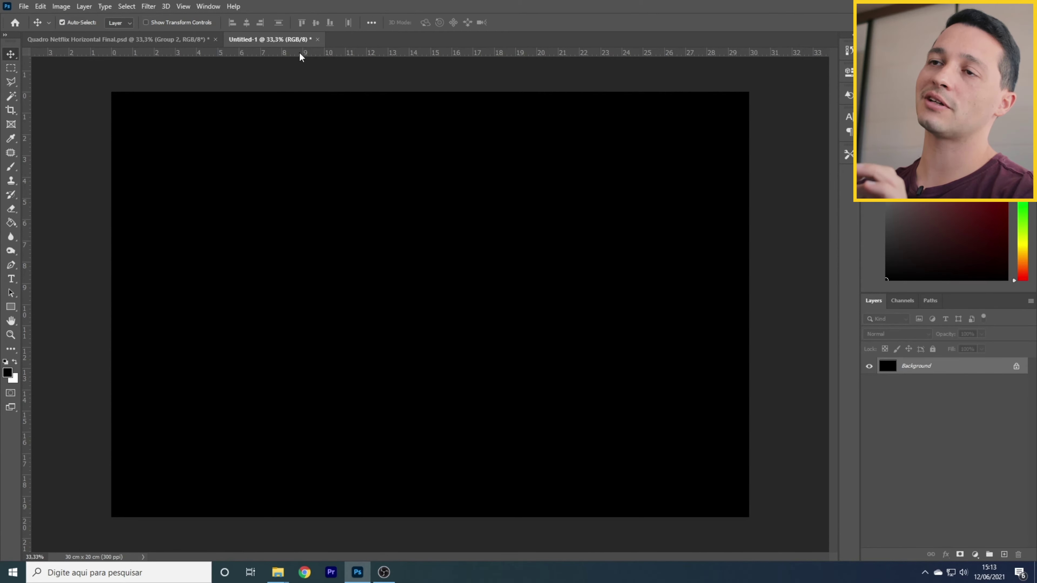
pyautogui.moveTo(300, 56); pyautogui.dragTo(314, 136)
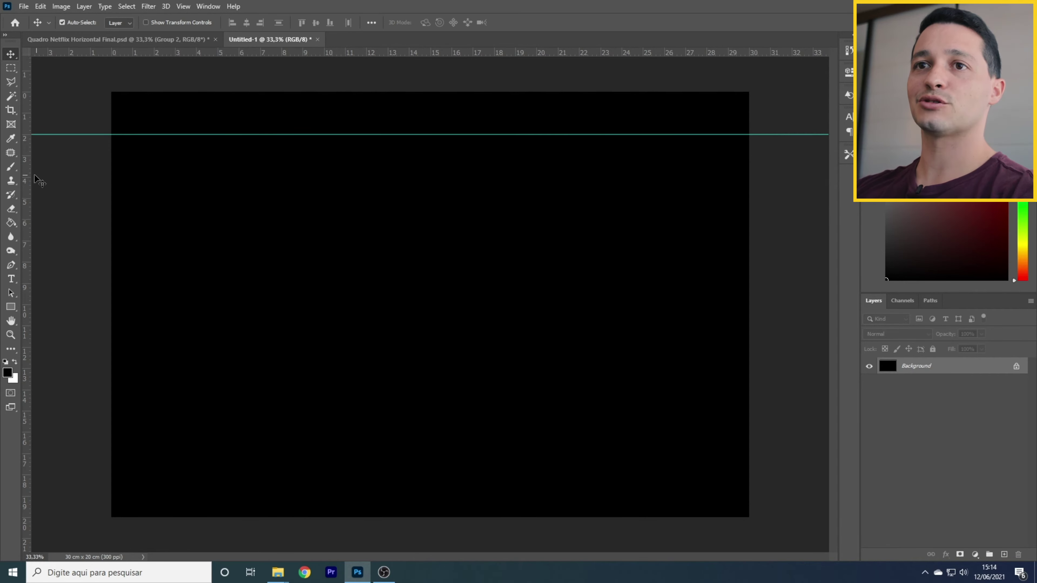
pyautogui.moveTo(28, 180); pyautogui.dragTo(724, 188)
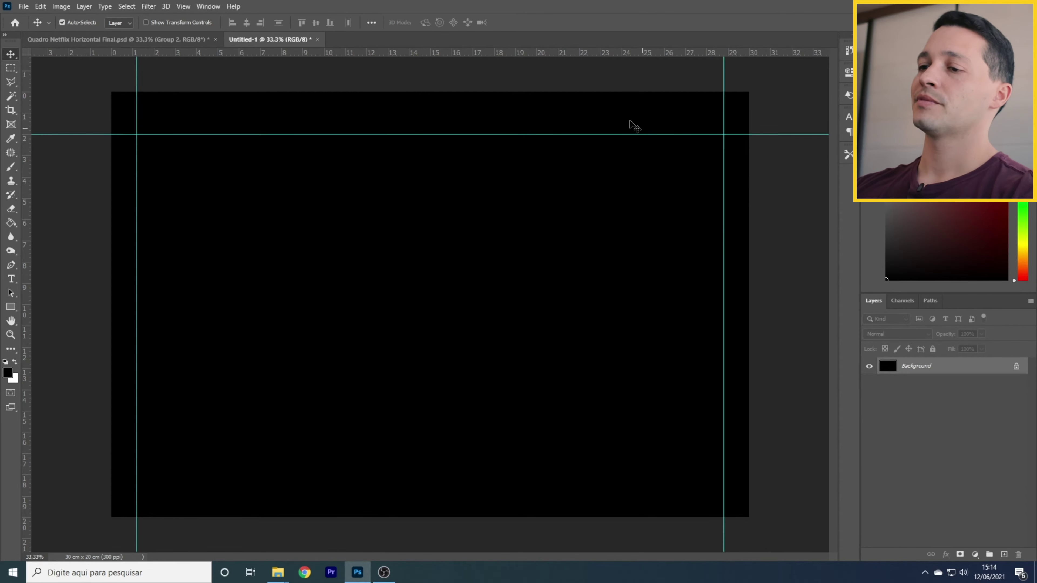
pyautogui.moveTo(555, 54); pyautogui.dragTo(523, 493)
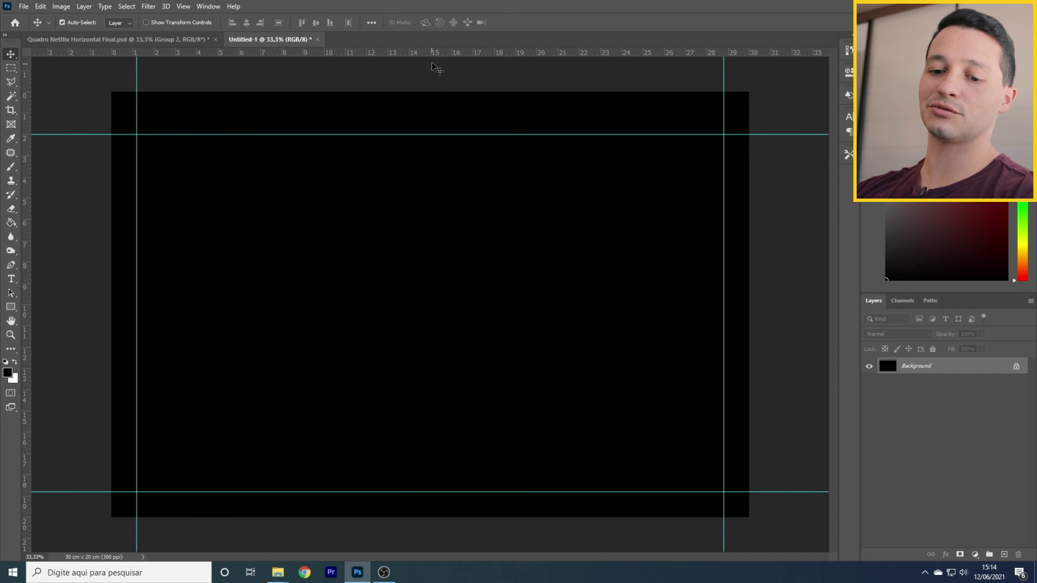
pyautogui.moveTo(435, 56); pyautogui.dragTo(428, 112)
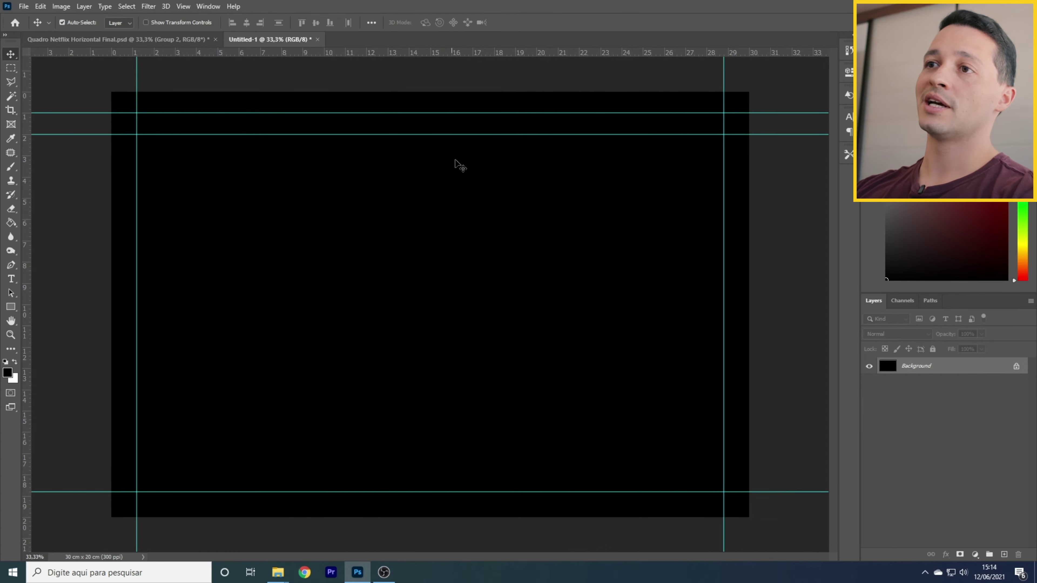
# Step: Place the Logo Netflix image from the Elementos folder, scale it to about 287%, and centre it horizontally with its top on the 1 cm guide
pyautogui.moveTo(279, 572)
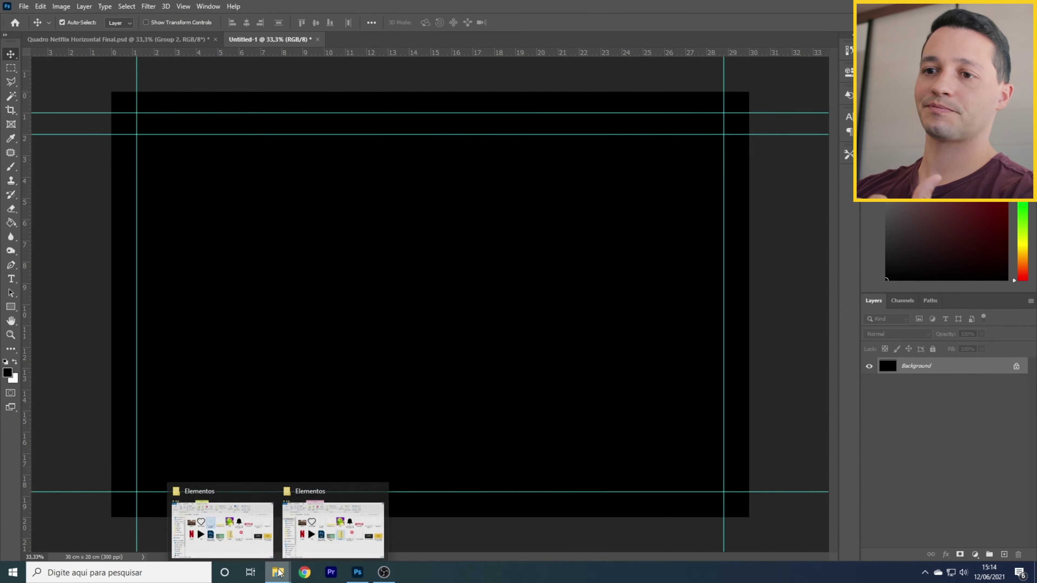
pyautogui.click(267, 544)
pyautogui.moveTo(591, 267); pyautogui.dragTo(391, 480)
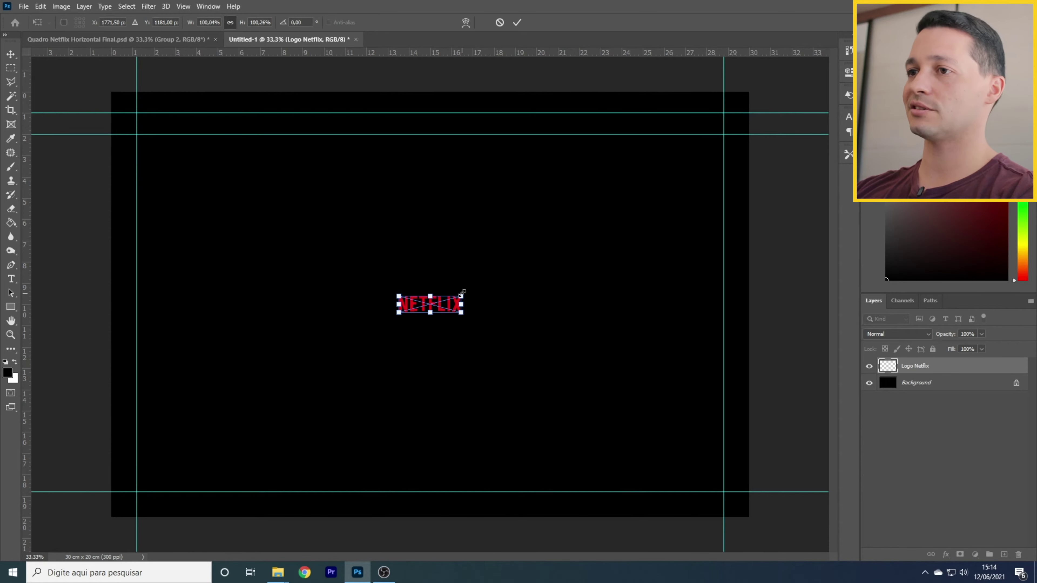
pyautogui.moveTo(462, 292); pyautogui.dragTo(570, 231)
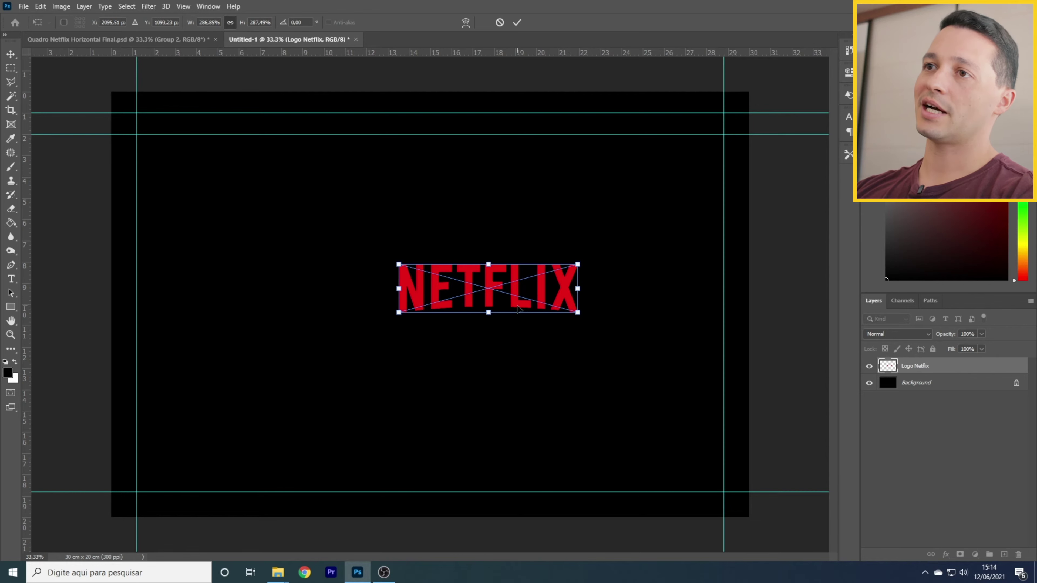
pyautogui.moveTo(515, 306); pyautogui.dragTo(459, 152)
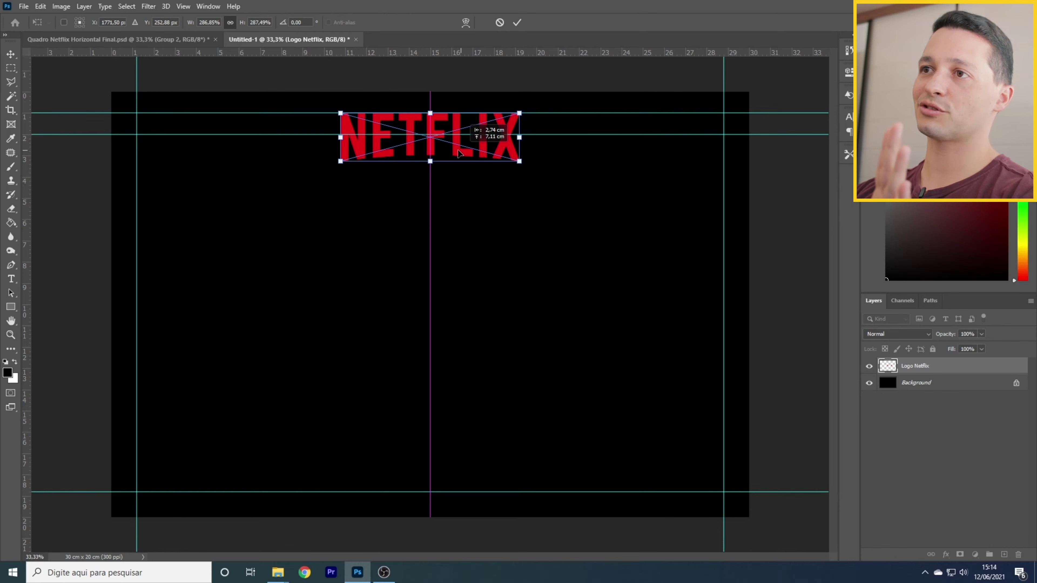
pyautogui.moveTo(459, 153); pyautogui.dragTo(459, 153)
pyautogui.press('Return')
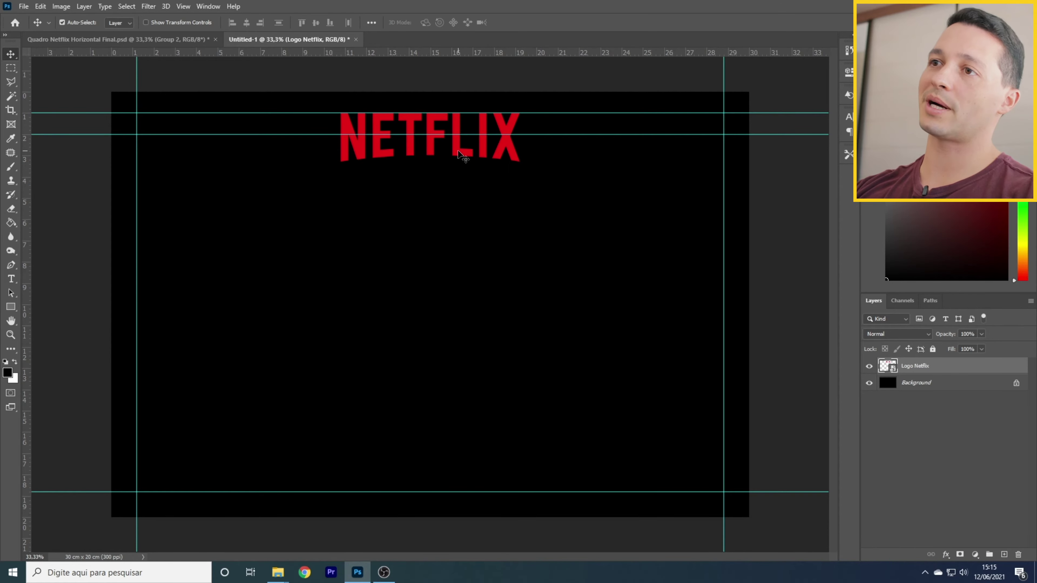
# Step: Examine the Netflix logo and its alignment to the upper guides up close at 100% zoom, returning to the full canvas view
pyautogui.hotkey('ctrl', '+')
pyautogui.hotkey('ctrl', '+')
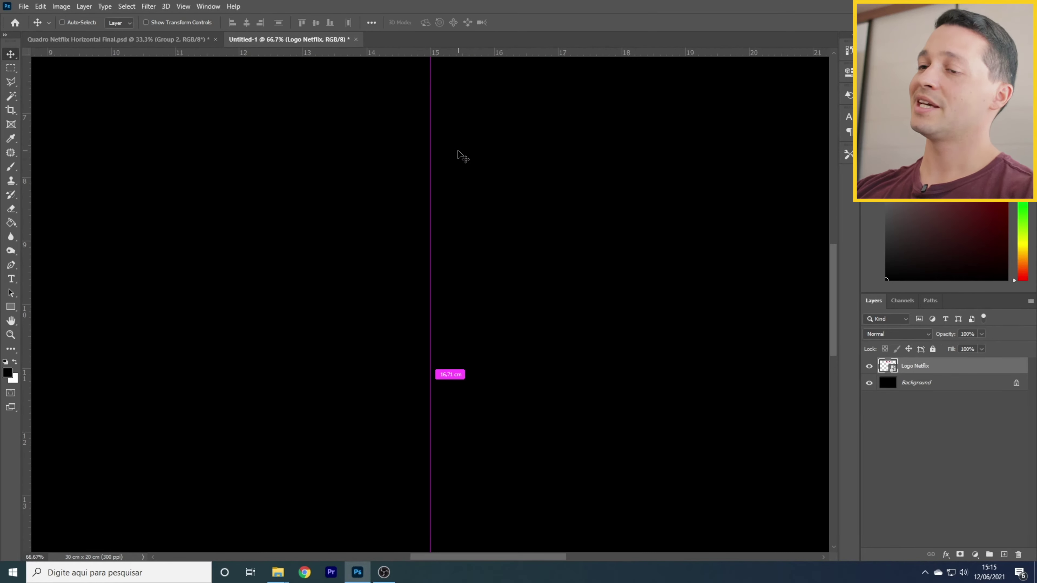
pyautogui.hotkey('ctrl', '+')
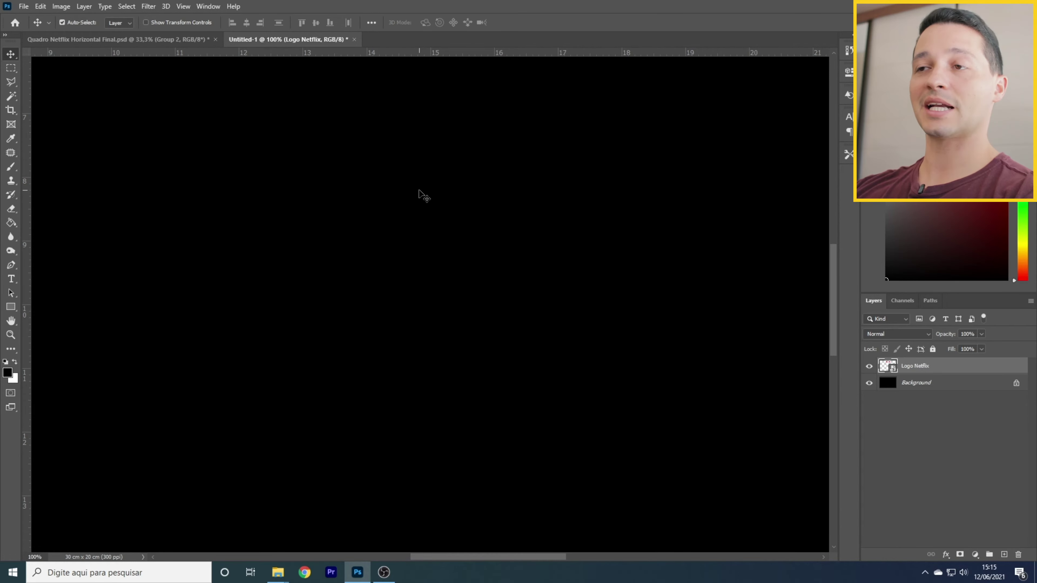
pyautogui.press('space')
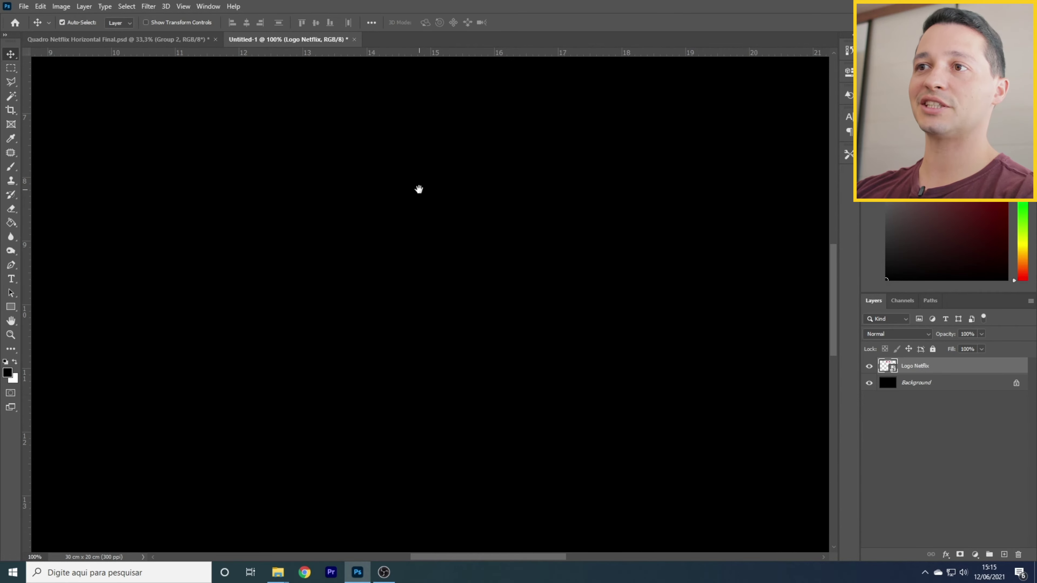
pyautogui.press('space')
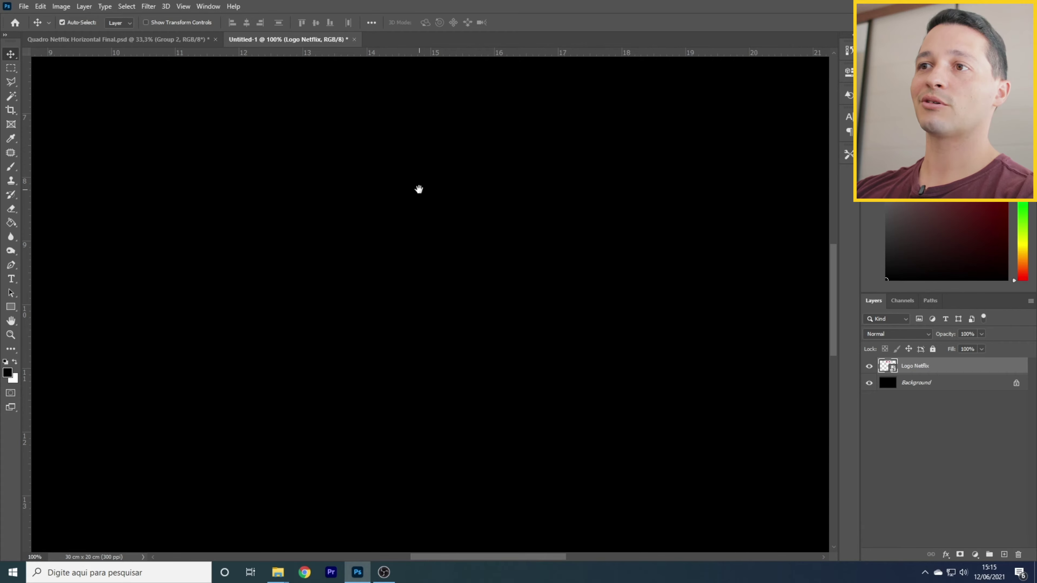
pyautogui.moveTo(337, 160); pyautogui.dragTo(429, 301)
pyautogui.moveTo(224, 105); pyautogui.dragTo(388, 347)
pyautogui.moveTo(496, 251); pyautogui.dragTo(180, 209)
pyautogui.moveTo(379, 211); pyautogui.dragTo(216, 90)
pyautogui.moveTo(287, 247); pyautogui.dragTo(484, 232)
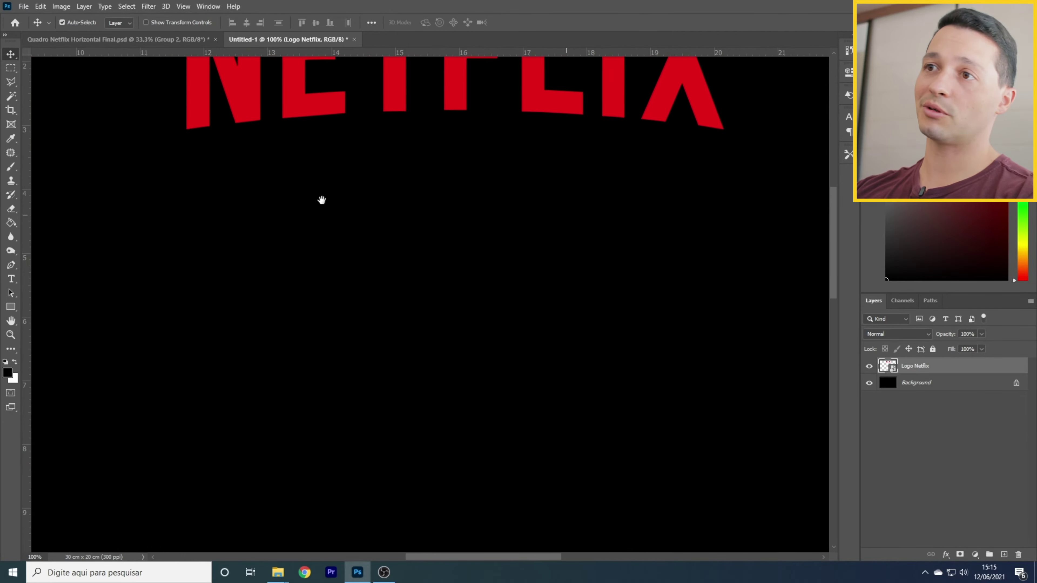
pyautogui.moveTo(322, 199); pyautogui.dragTo(366, 338)
pyautogui.moveTo(460, 248); pyautogui.dragTo(416, 278)
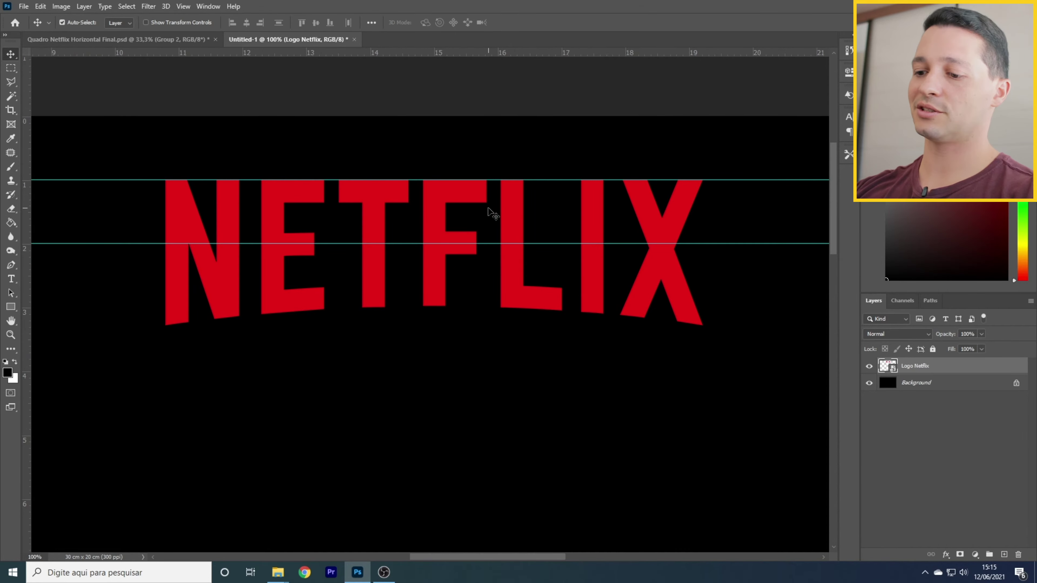
pyautogui.scroll(-3, 489, 213)
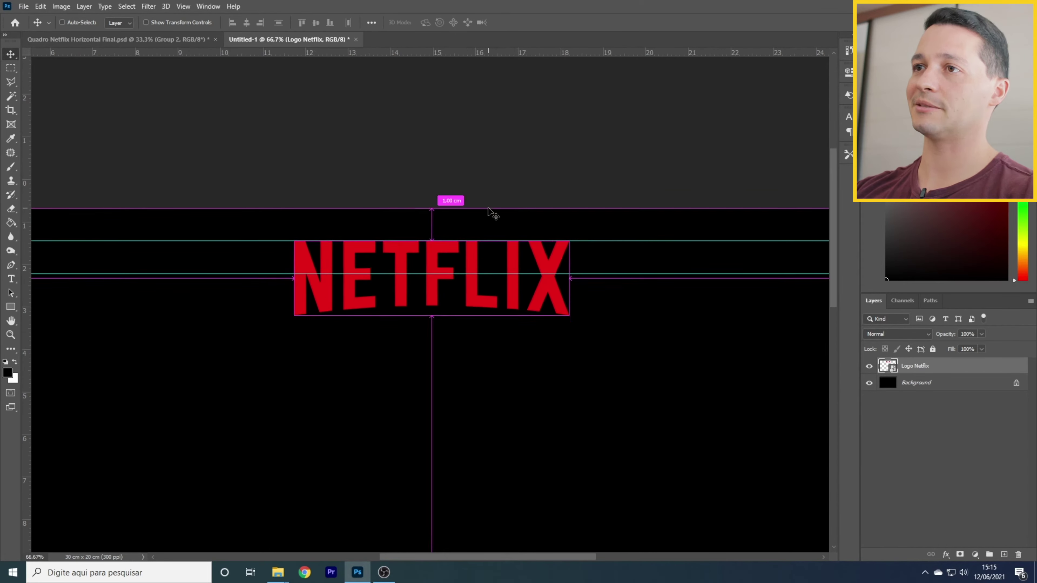
pyautogui.scroll(-1, 489, 213)
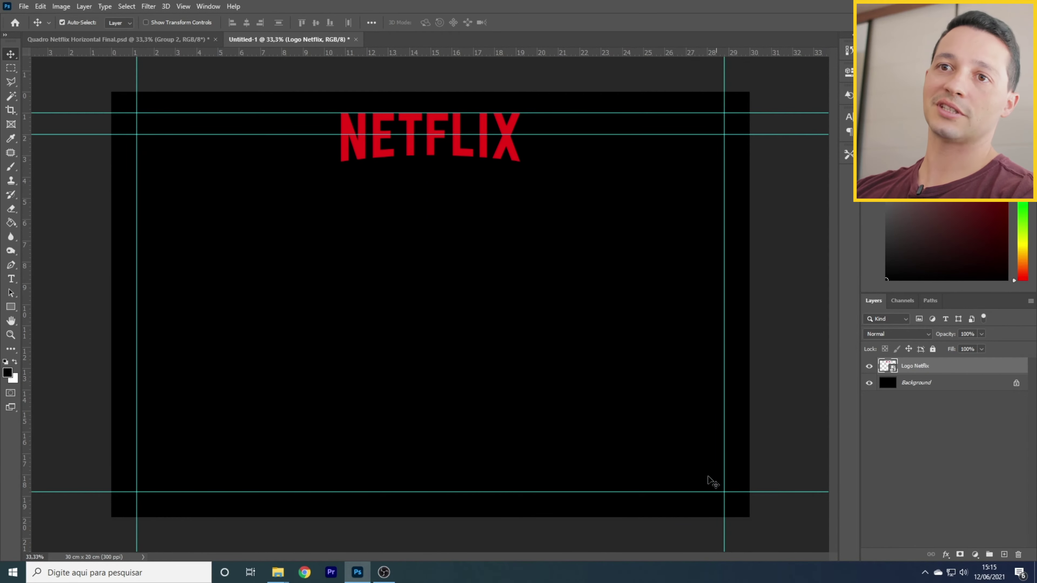
# Step: Draw a rectangle of about 3261 × 1985 px between the 2 cm, 18.8 cm and side guides, and remove its fill
pyautogui.click(11, 309)
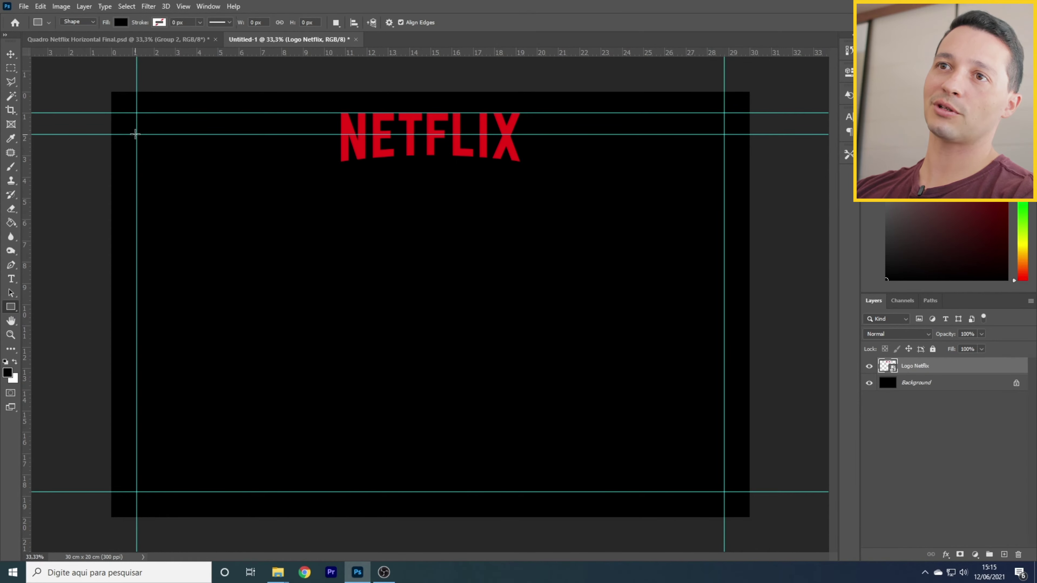
pyautogui.moveTo(136, 134); pyautogui.dragTo(723, 491)
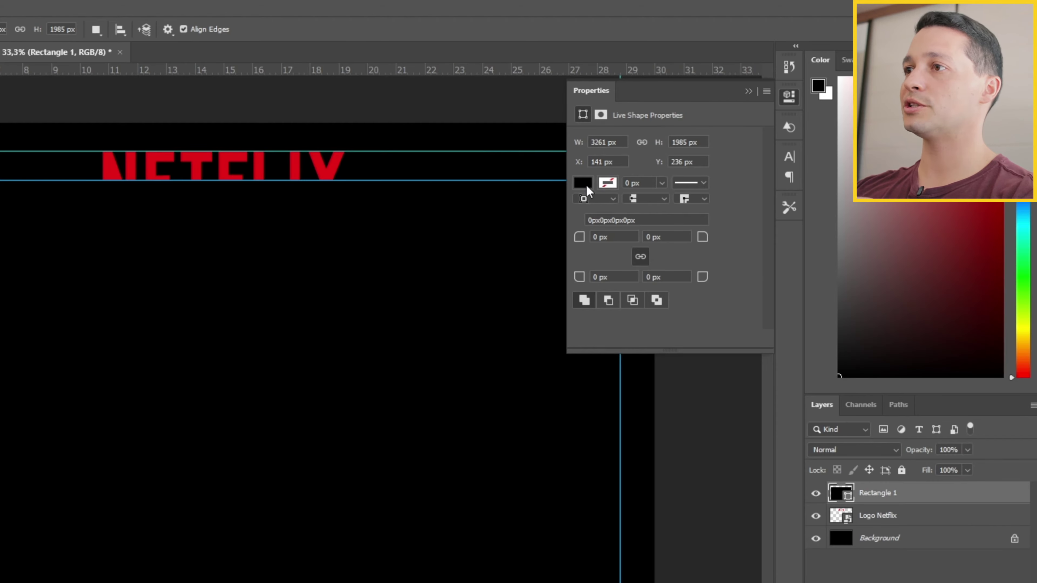
pyautogui.click(583, 183)
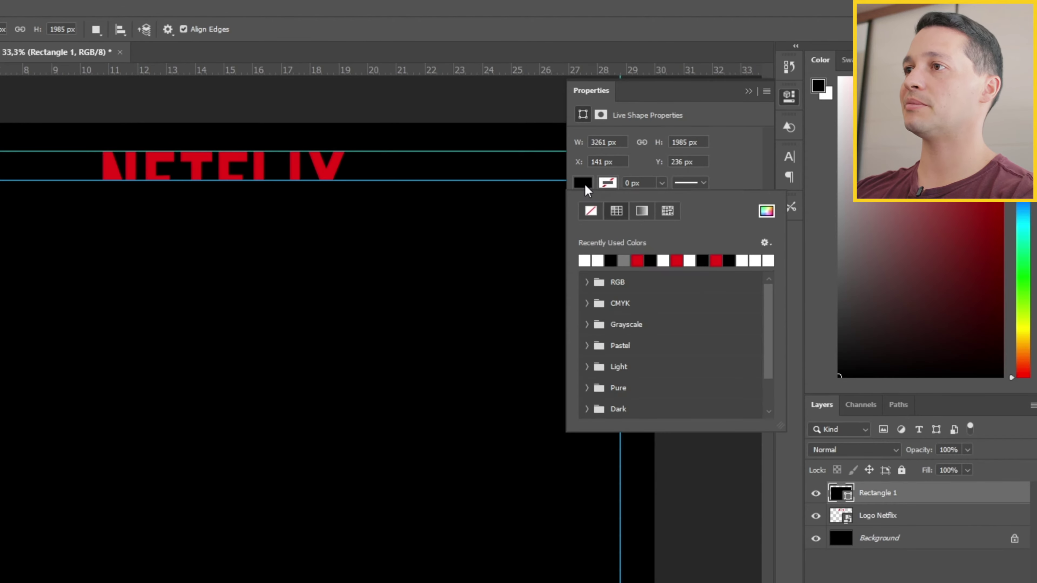
pyautogui.click(591, 211)
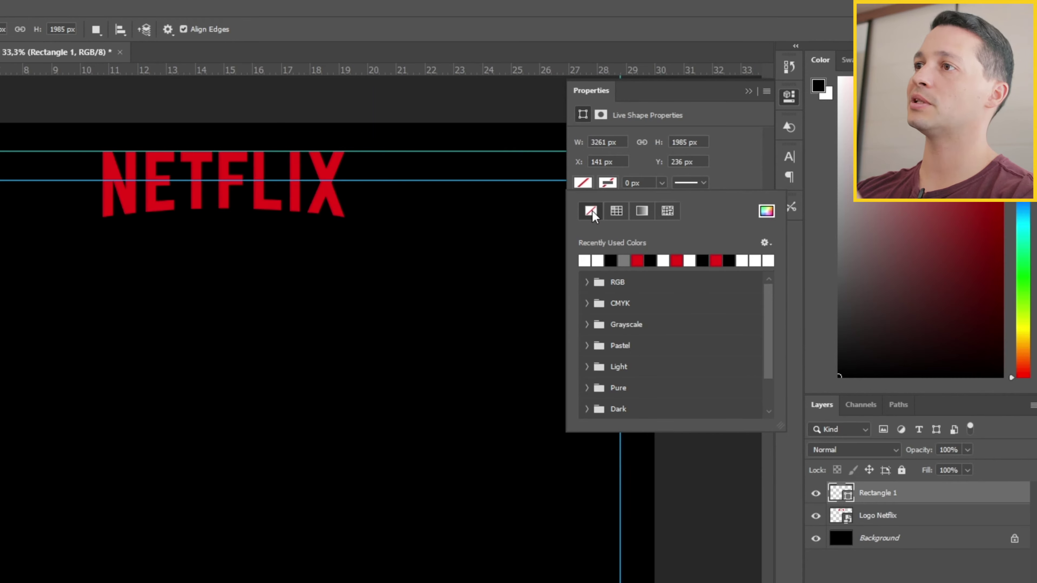
# Step: Give the large rectangle a 14 px stroke in Netflix red, e50914
pyautogui.click(610, 183)
pyautogui.click(611, 184)
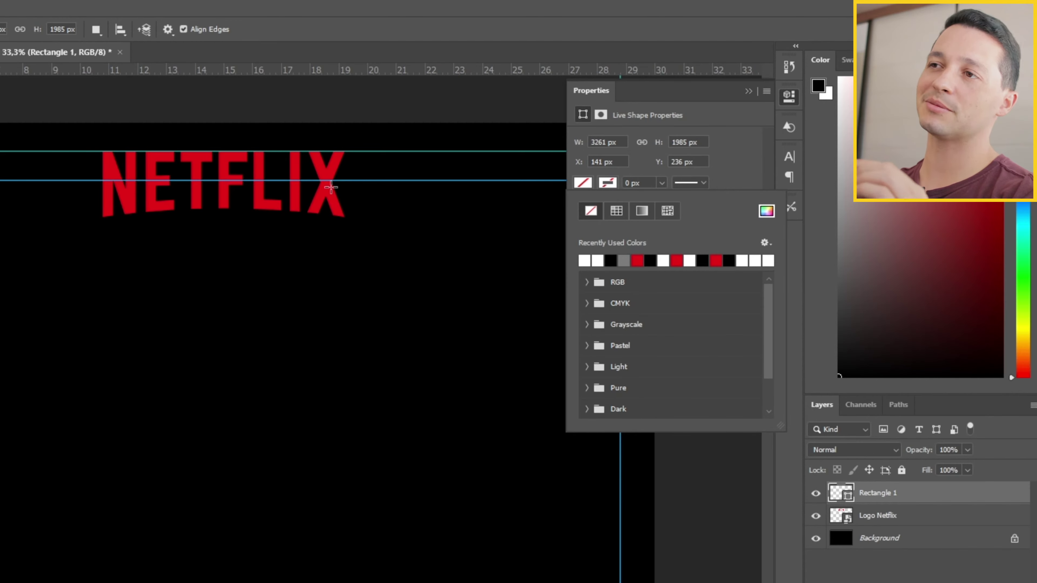
pyautogui.click(766, 217)
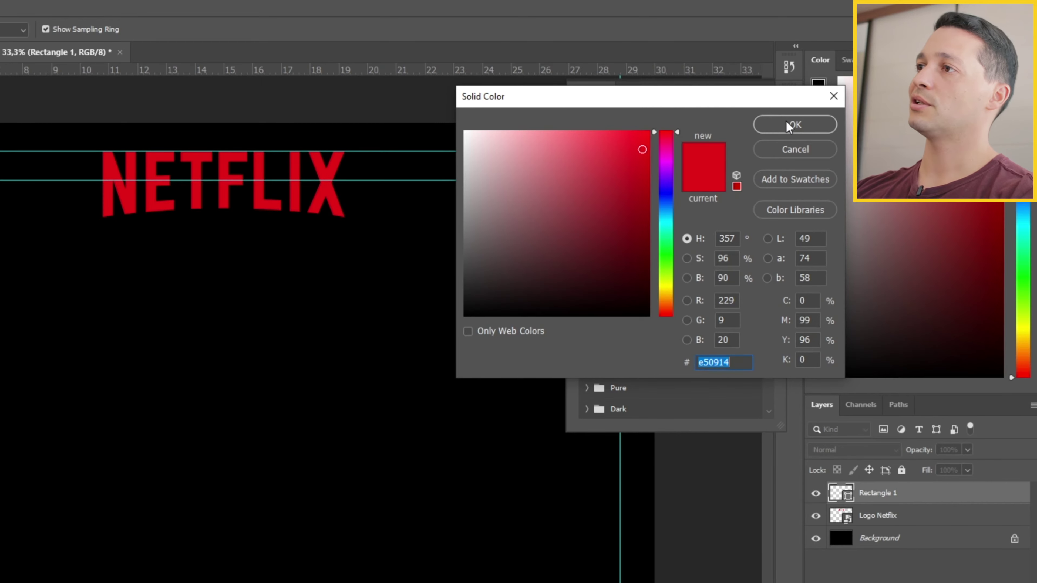
pyautogui.click(794, 126)
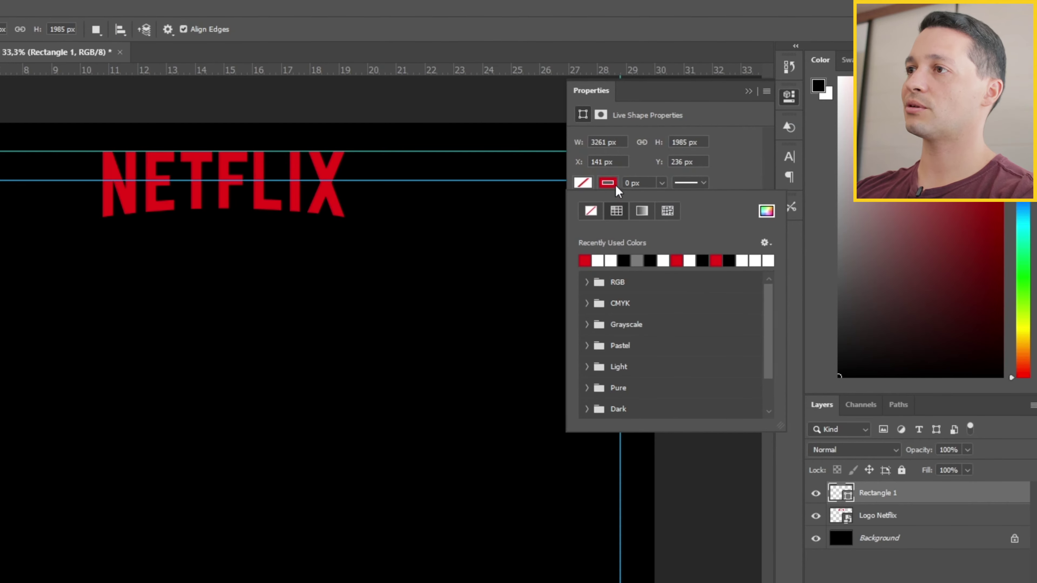
pyautogui.click(629, 182)
pyautogui.moveTo(629, 183); pyautogui.dragTo(617, 186)
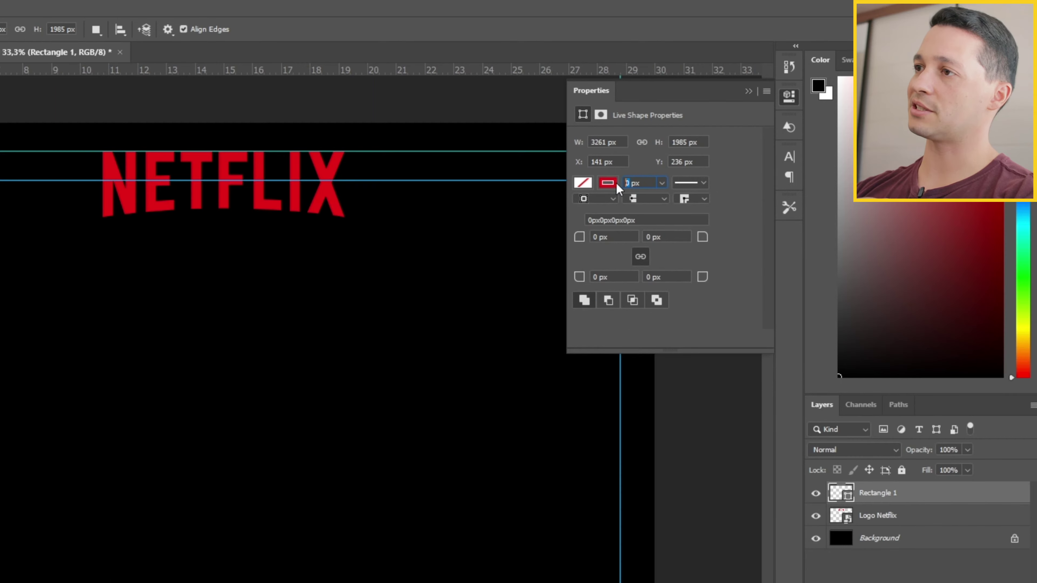
pyautogui.write('4')
pyautogui.press('Return')
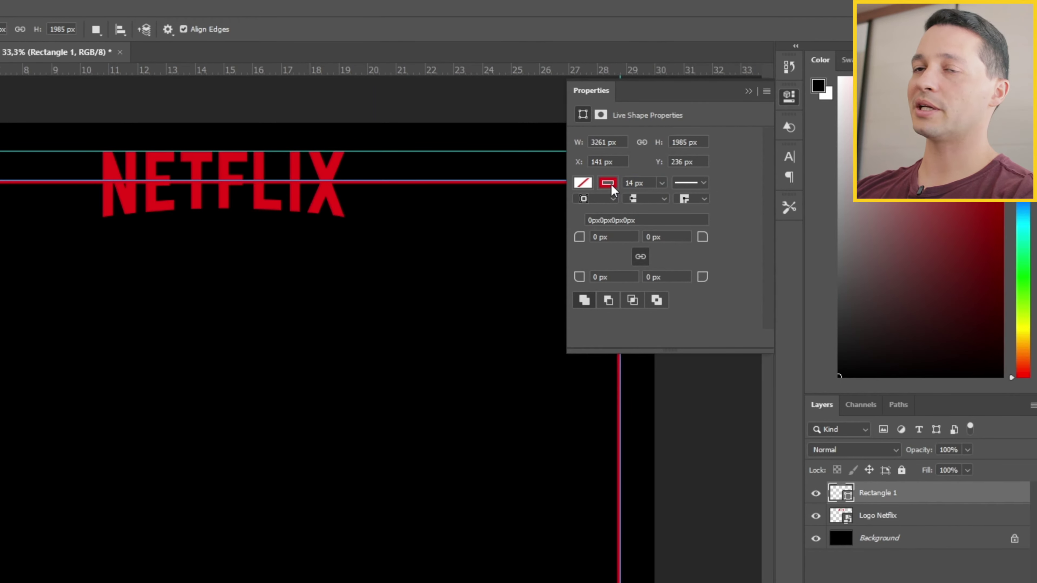
# Step: Align the large rectangle's stroke to the centre of its path and set round stroke caps
pyautogui.click(612, 198)
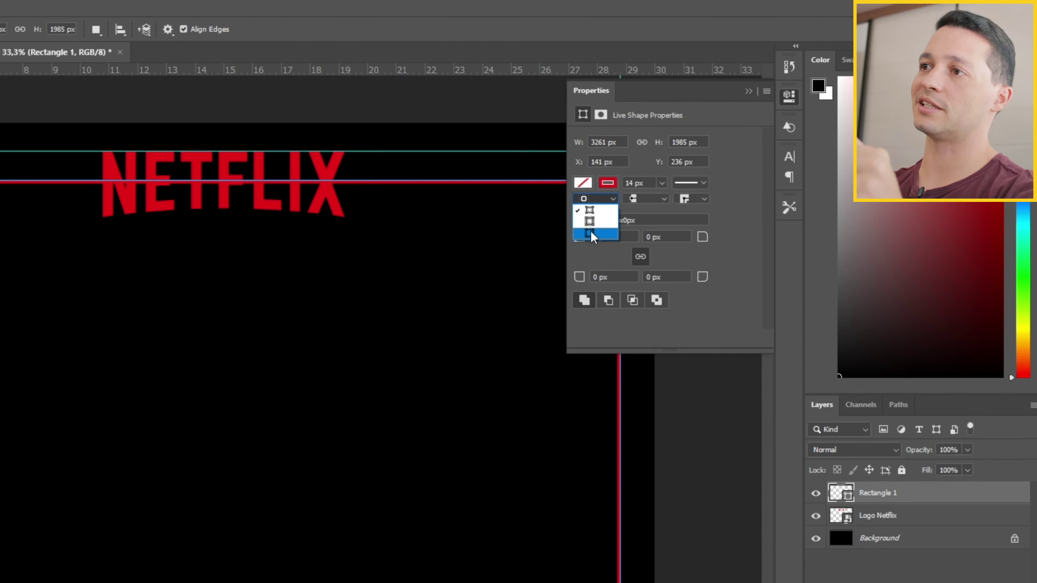
pyautogui.click(591, 223)
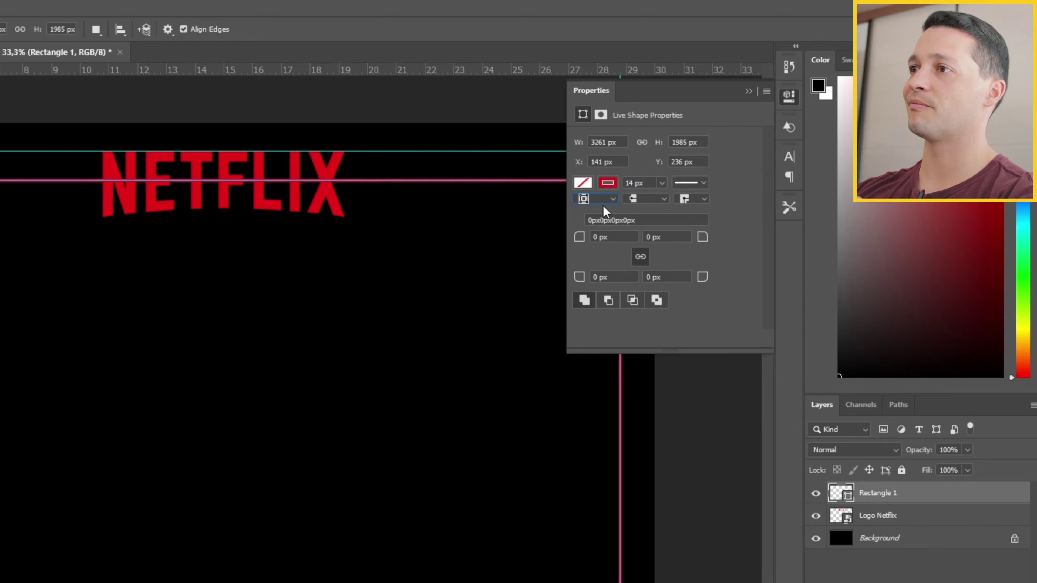
pyautogui.click(658, 198)
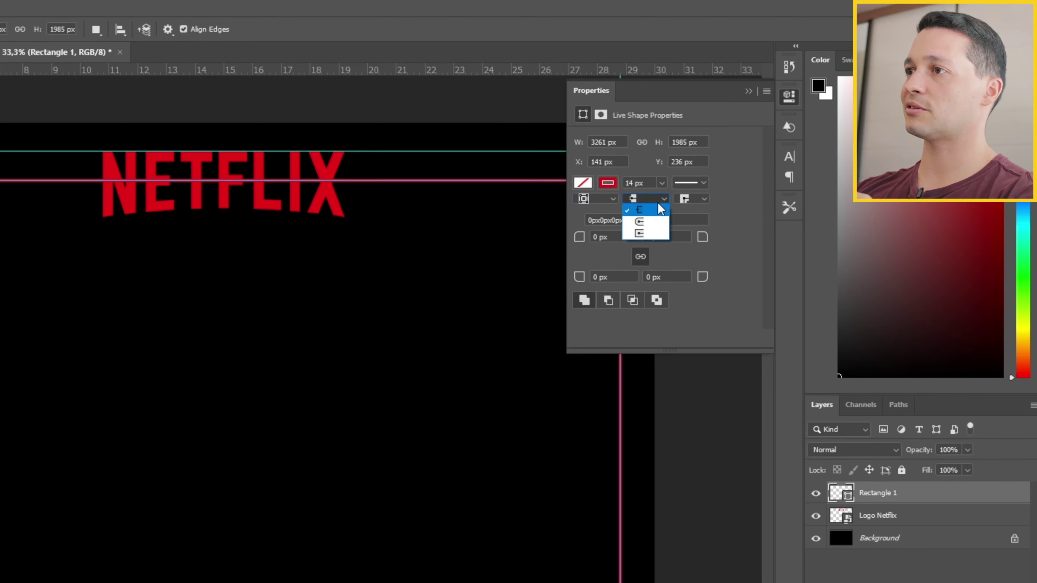
pyautogui.click(640, 222)
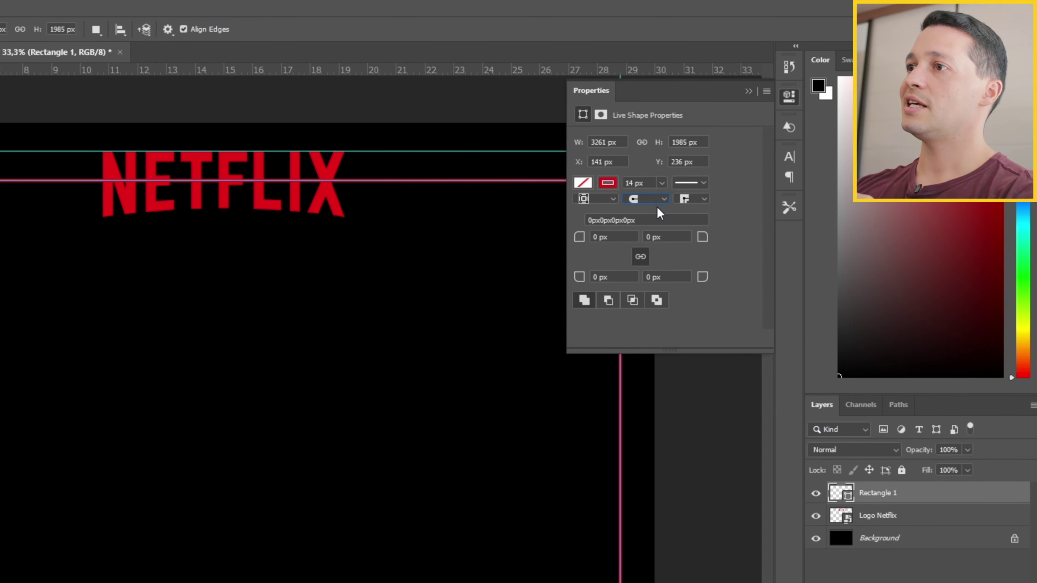
# Step: Round all four corners of the large rectangle with a 40 px radius
pyautogui.doubleClick(596, 237)
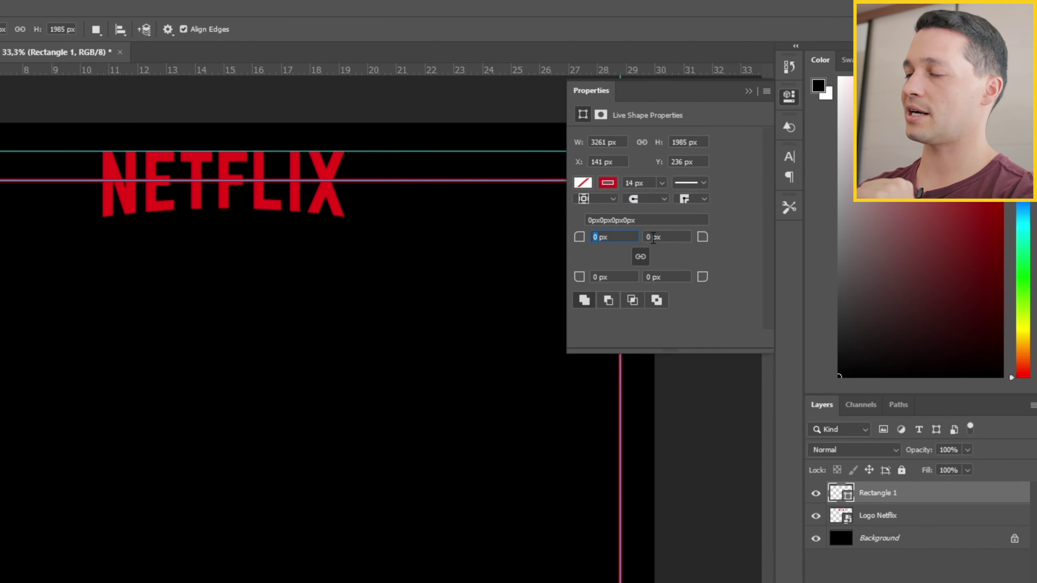
pyautogui.write('40')
pyautogui.press('Return')
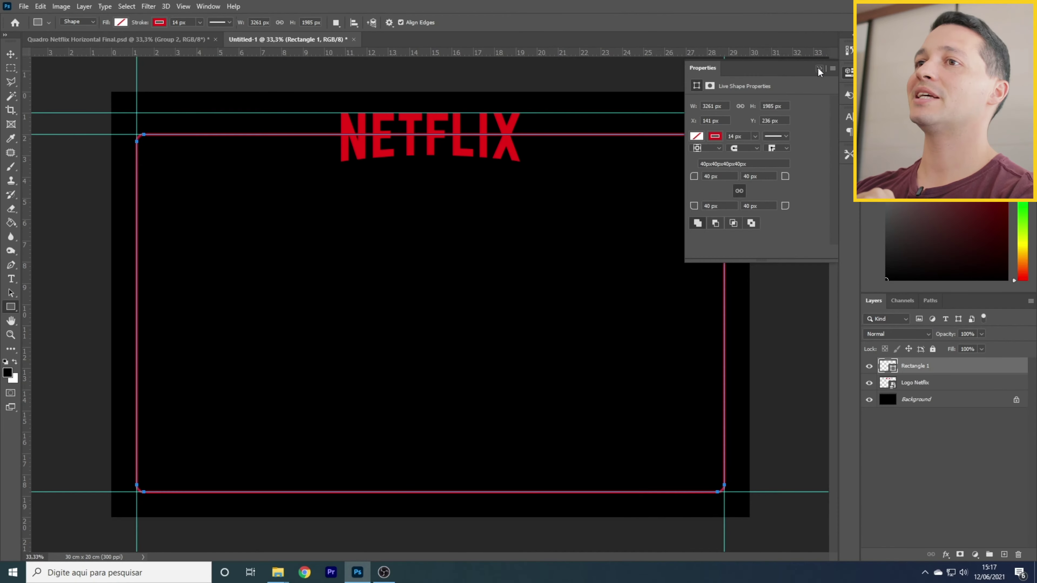
pyautogui.click(819, 69)
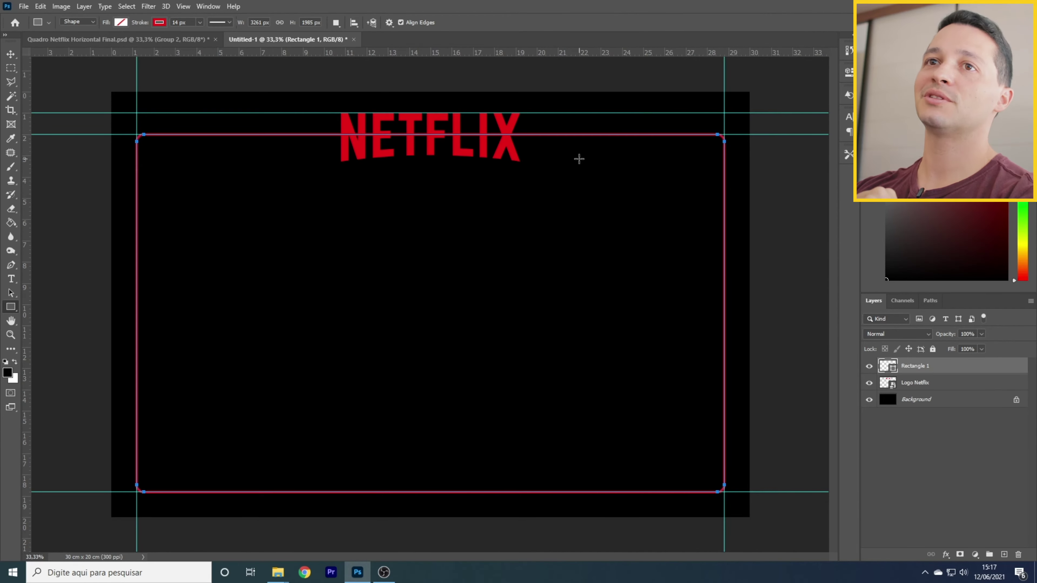
# Step: Hide the guides so only the red frame and the logo show on the canvas
pyautogui.click(11, 54)
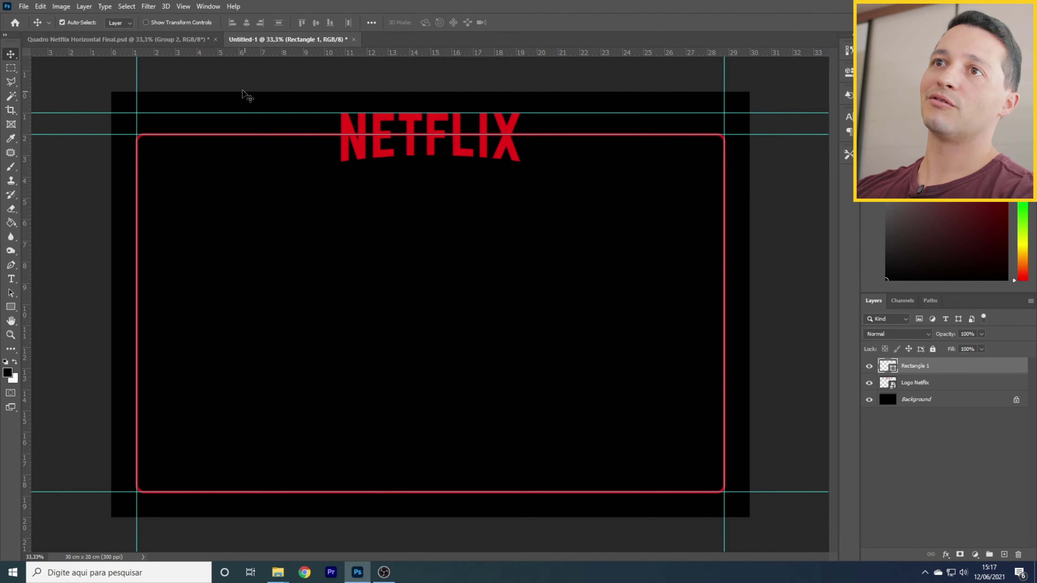
pyautogui.click(182, 7)
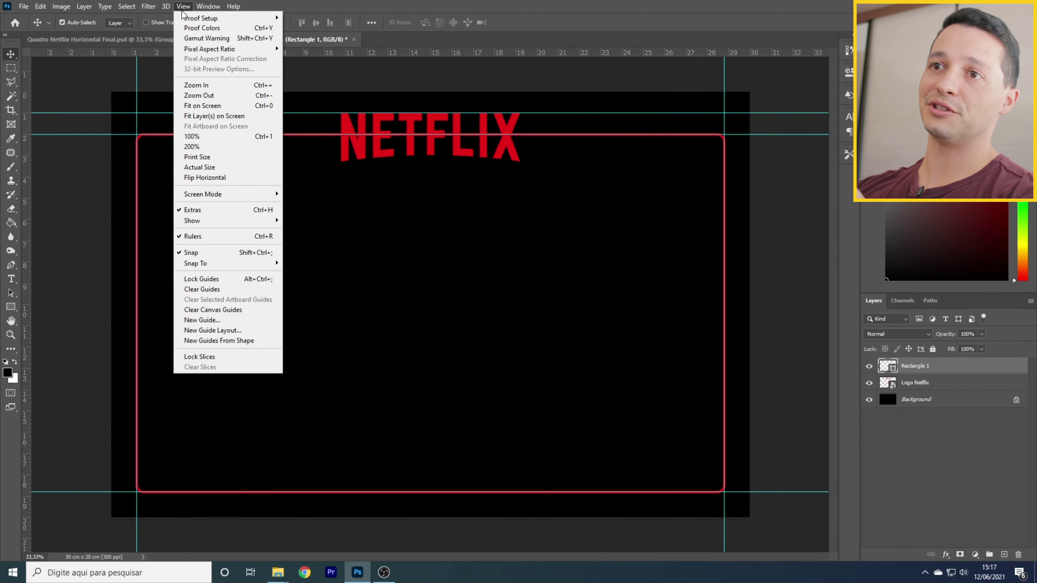
pyautogui.moveTo(201, 221)
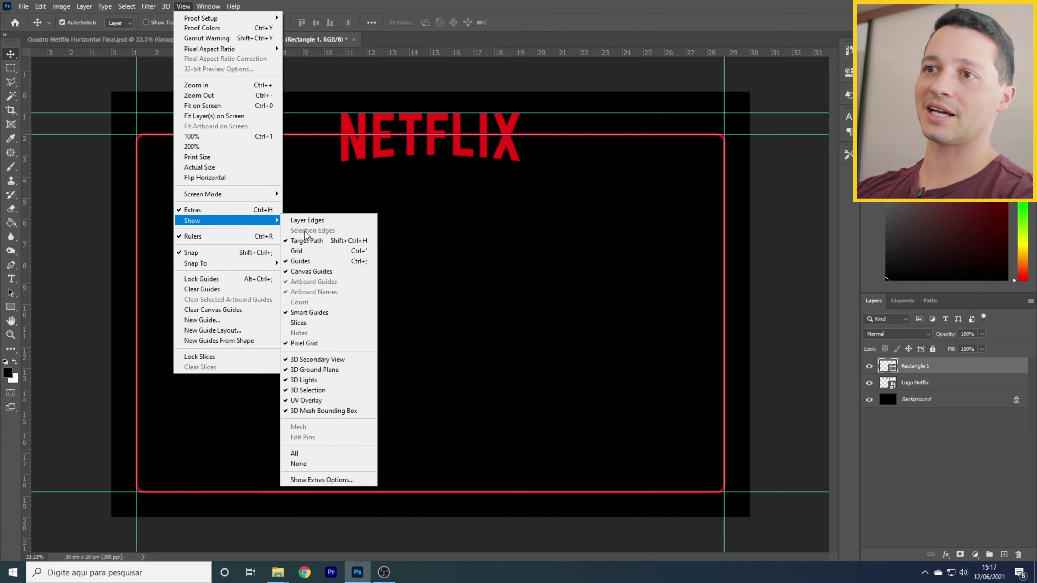
pyautogui.click(304, 264)
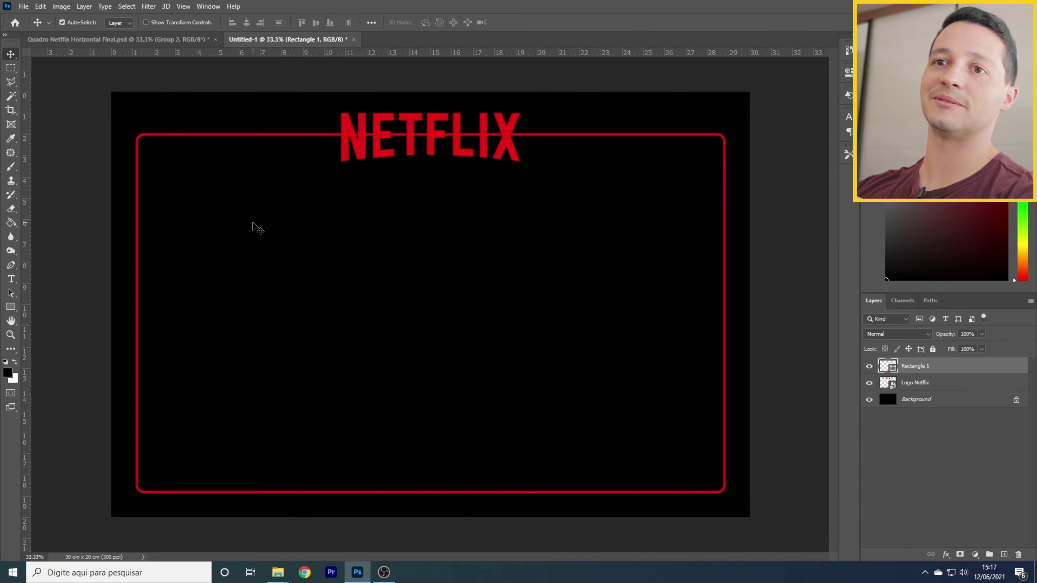
# Step: Draw a second rectangle of about 1337 × 376 px around the Netflix logo and centre it horizontally on the canvas
pyautogui.click(11, 307)
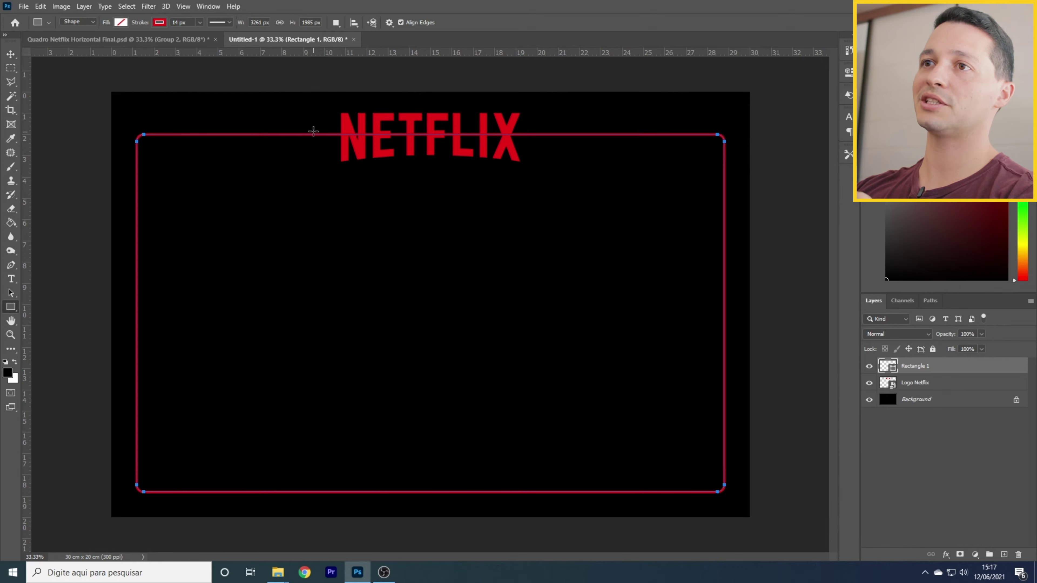
pyautogui.moveTo(313, 102); pyautogui.dragTo(554, 170)
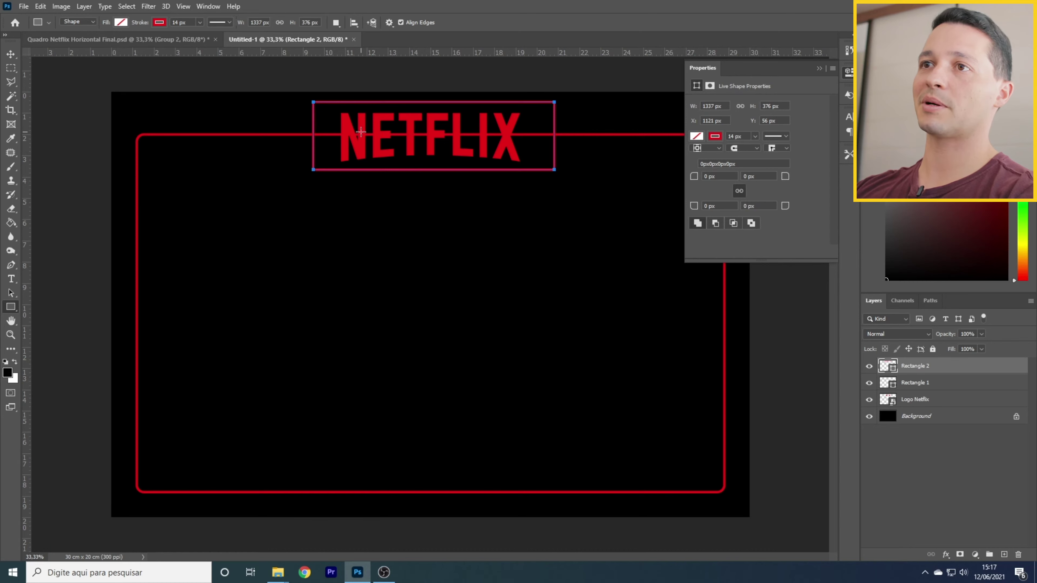
pyautogui.press('v')
pyautogui.moveTo(370, 102); pyautogui.dragTo(369, 105)
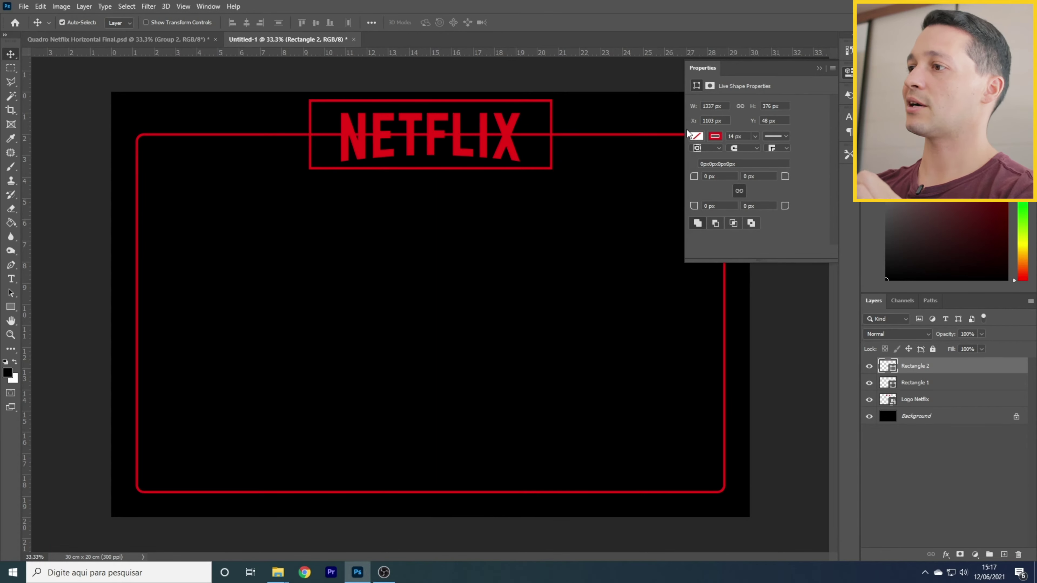
pyautogui.click(819, 69)
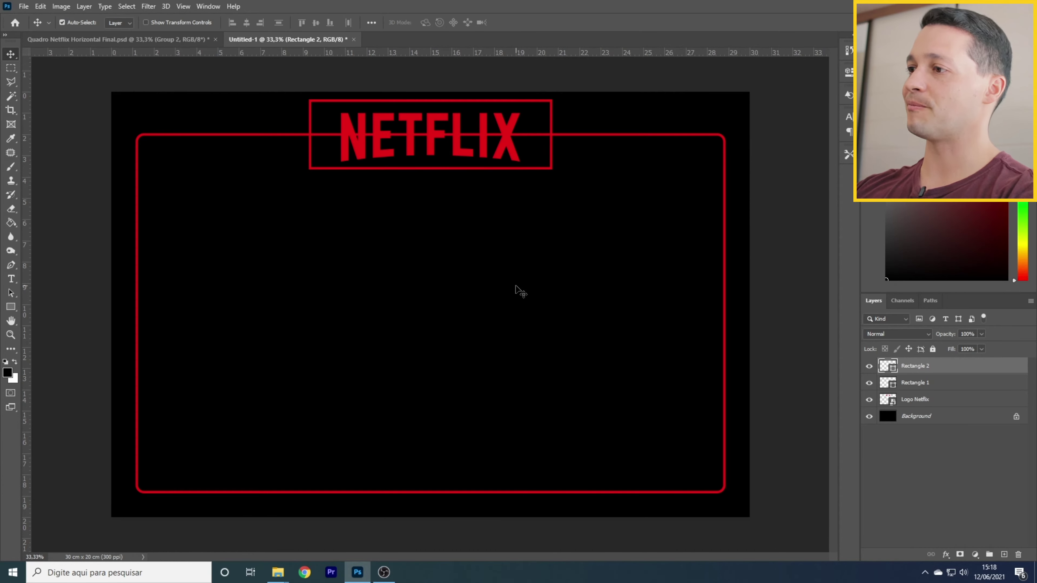
# Step: Add a layer mask to the Rectangle 1 layer that holds the large red frame
pyautogui.click(869, 383)
pyautogui.click(869, 383)
pyautogui.click(914, 383)
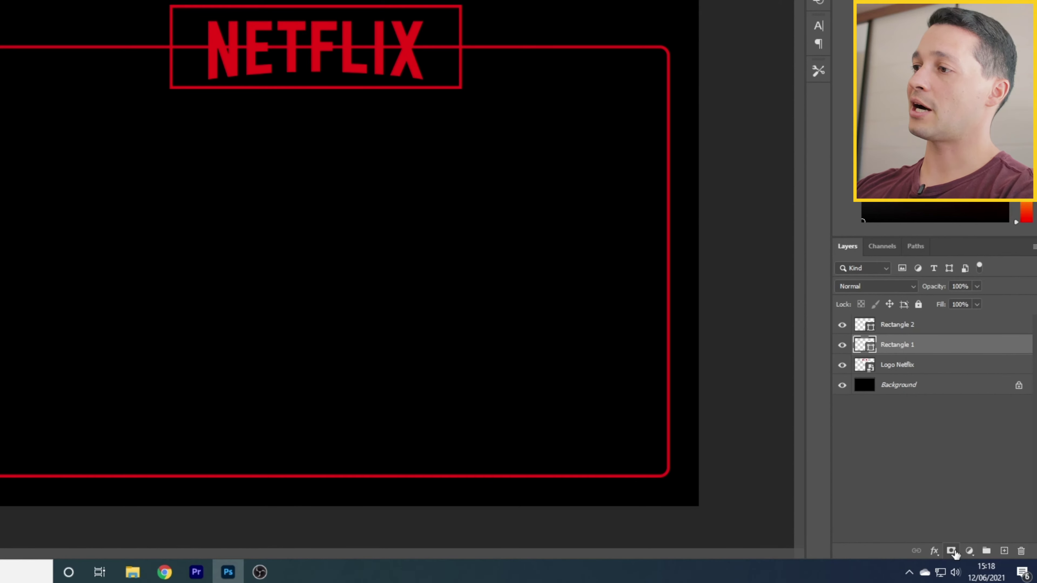
pyautogui.click(951, 553)
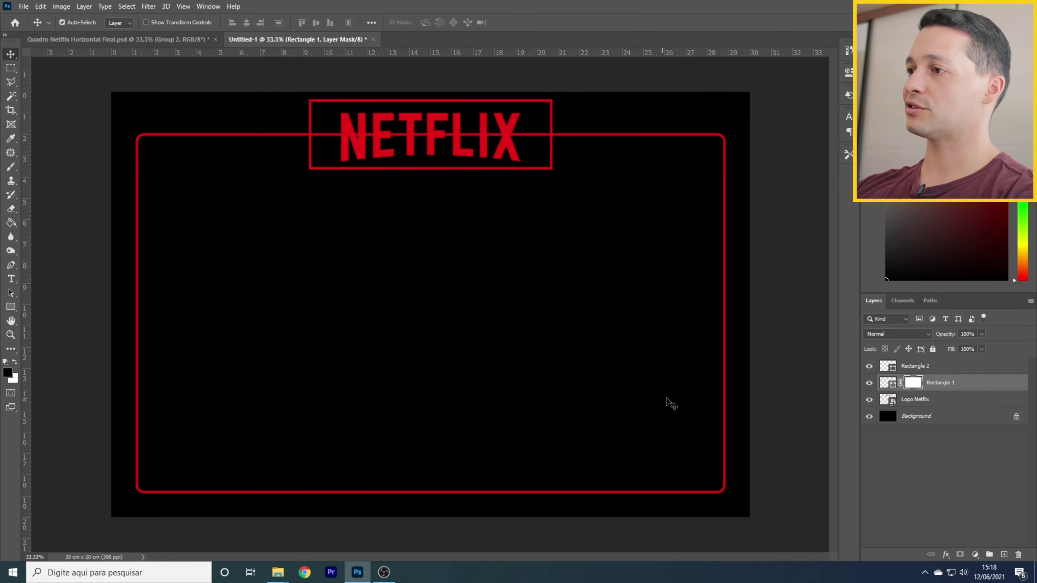
# Step: Load the outline of Rectangle 2 as a selection and hide that layer, keeping the Rectangle 1 mask active
pyautogui.click(870, 366)
pyautogui.click(870, 367)
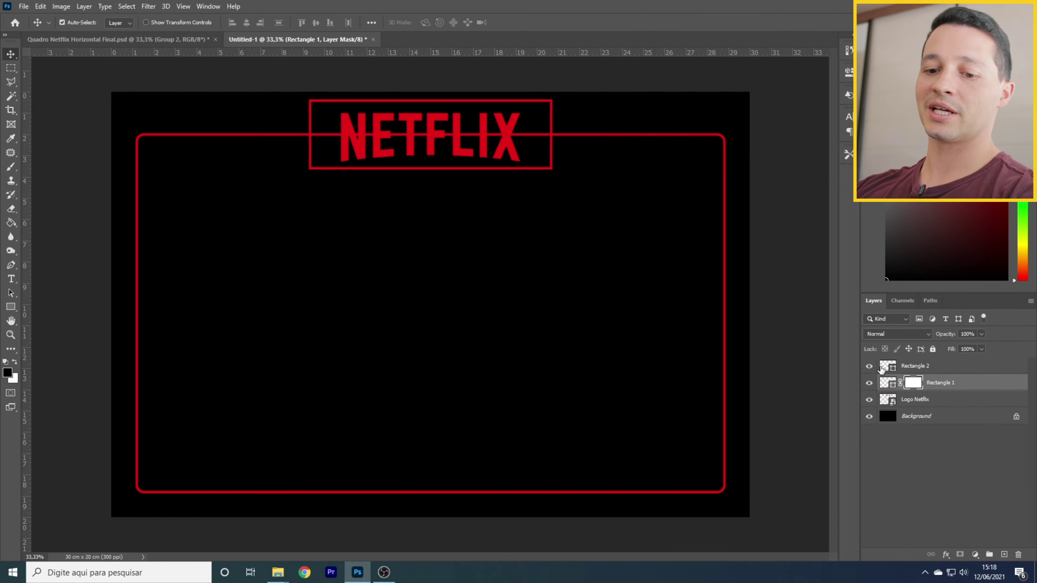
pyautogui.keyDown('ctrl'); pyautogui.click(887, 369); pyautogui.keyUp('ctrl')
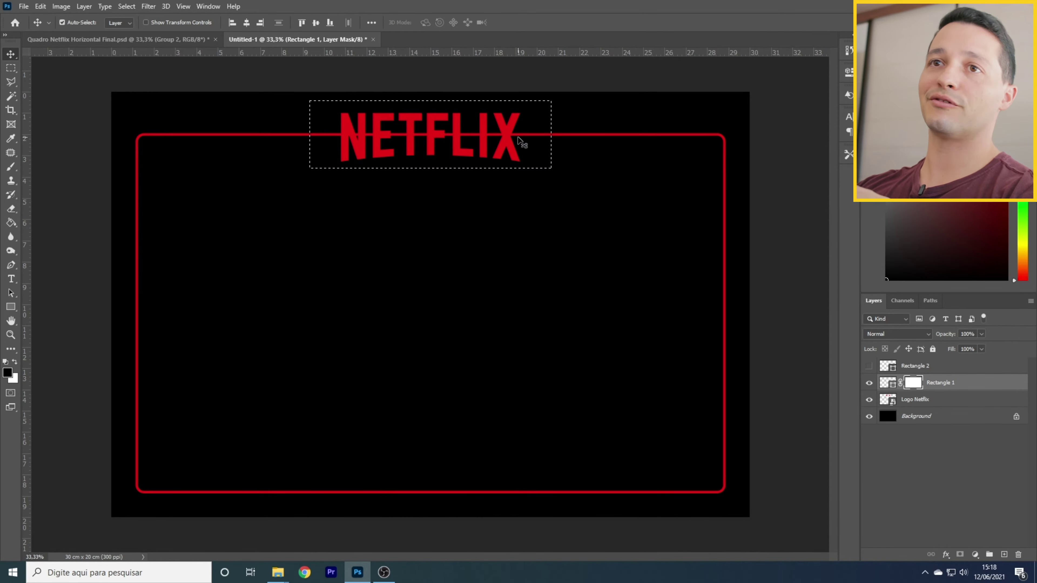
# Step: Paint the selected area of the Rectangle 1 mask black with the Brush at 100% opacity to hide the line behind the logo
pyautogui.click(12, 167)
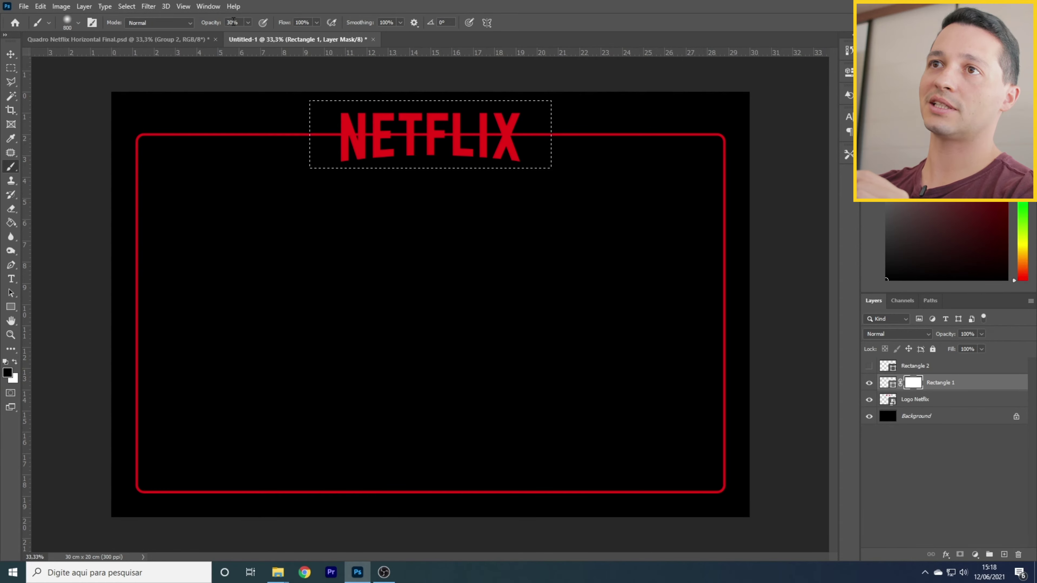
pyautogui.click(245, 23)
pyautogui.moveTo(248, 38); pyautogui.dragTo(340, 41)
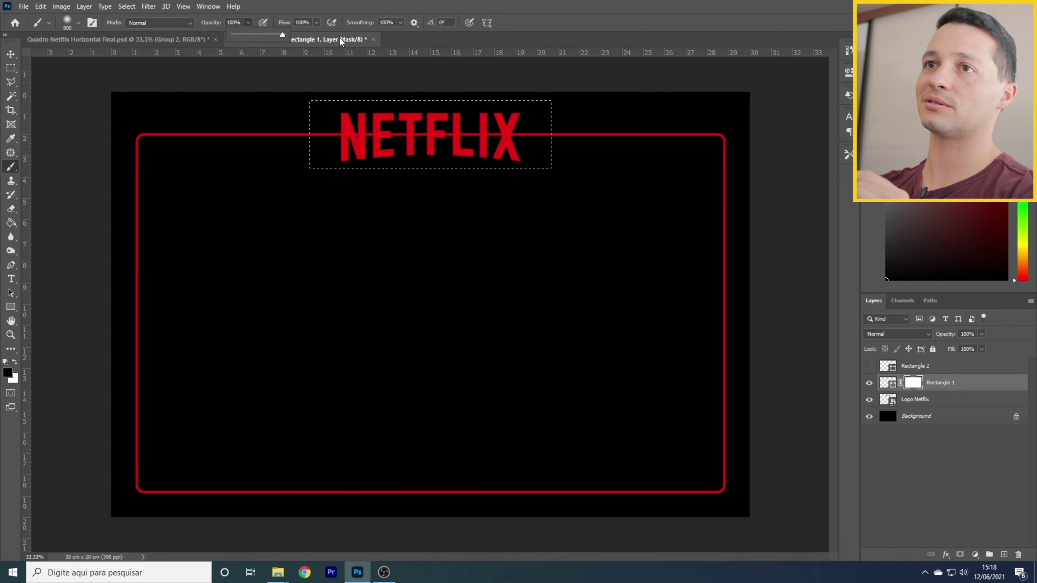
pyautogui.click(334, 156)
pyautogui.moveTo(384, 140); pyautogui.dragTo(567, 135)
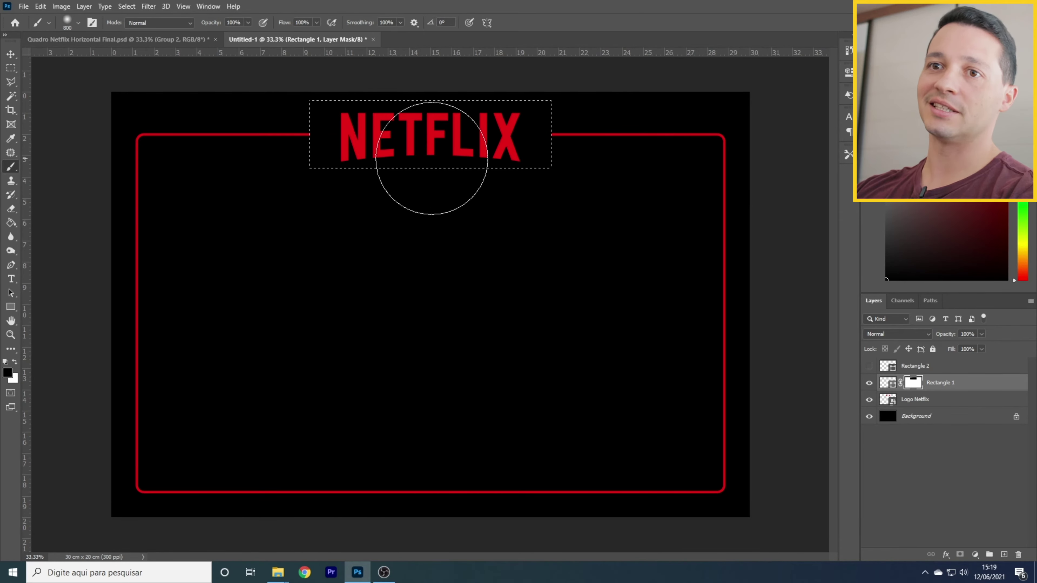
# Step: Restore the frame line behind the logo by painting the mask white, and hide it again with black
pyautogui.click(15, 362)
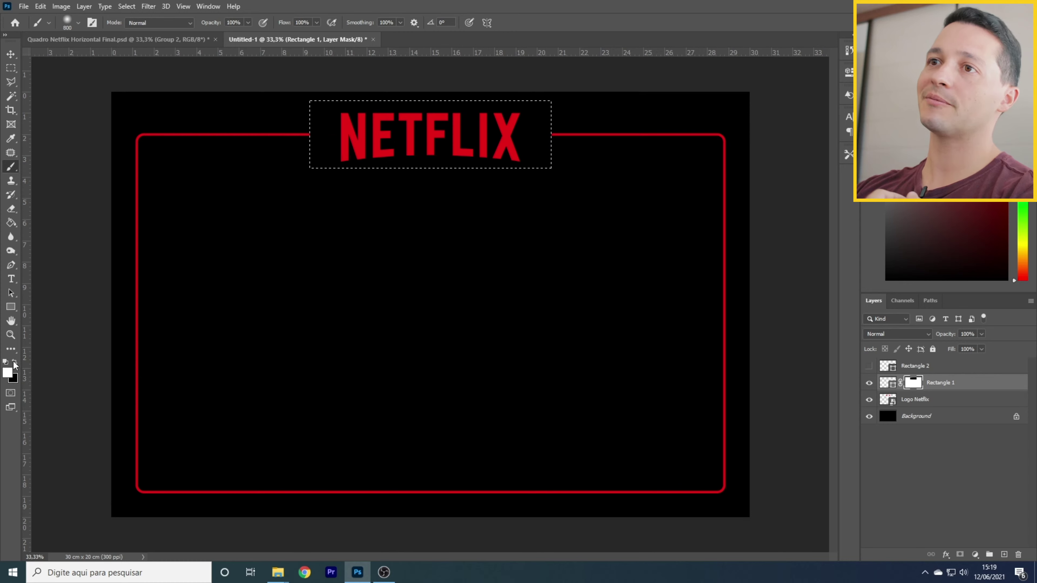
pyautogui.moveTo(673, 139)
pyautogui.mouseDown()
pyautogui.moveTo(372, 141)
pyautogui.moveTo(240, 166)
pyautogui.mouseUp()
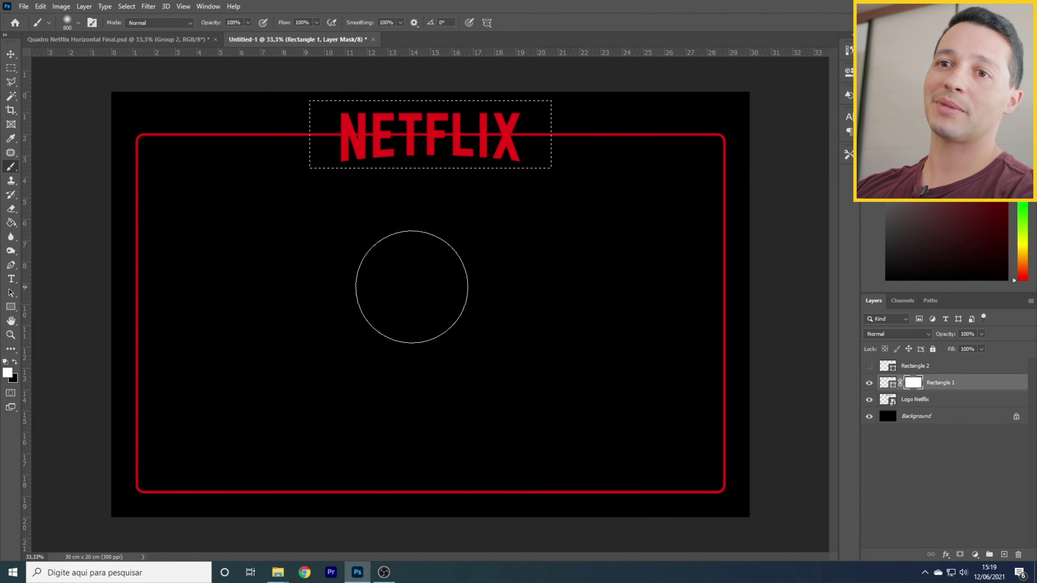
pyautogui.click(15, 362)
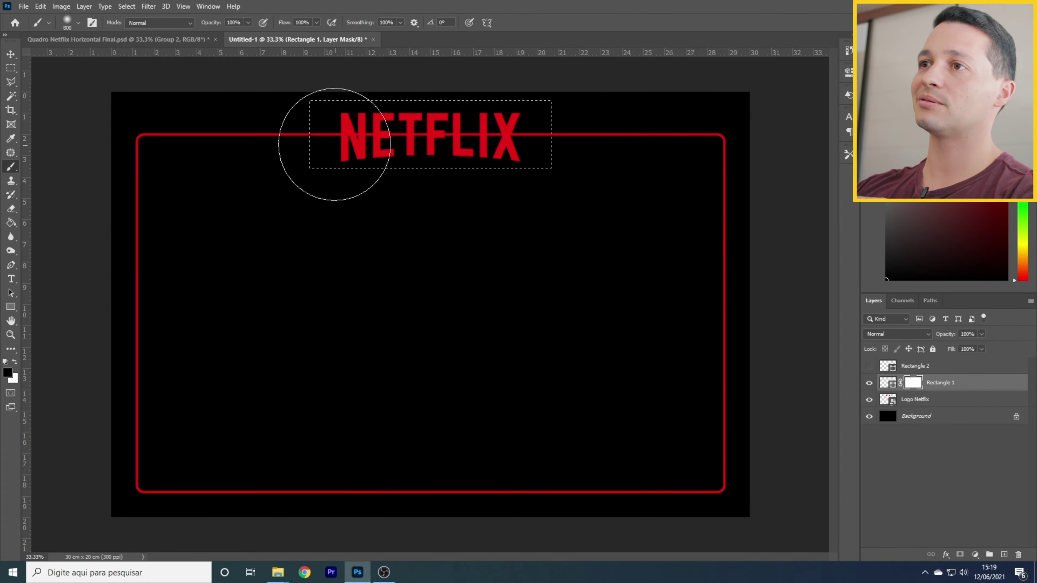
pyautogui.moveTo(466, 134); pyautogui.dragTo(567, 132)
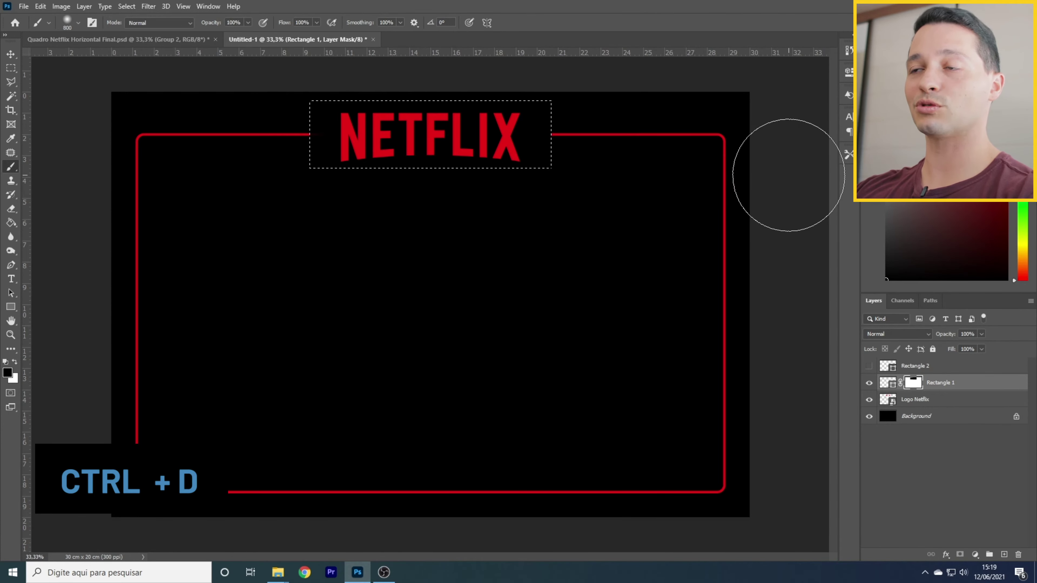
# Step: Clear the selection around the logo and delete the hidden Rectangle 2 layer
pyautogui.hotkey('ctrl', 'd')
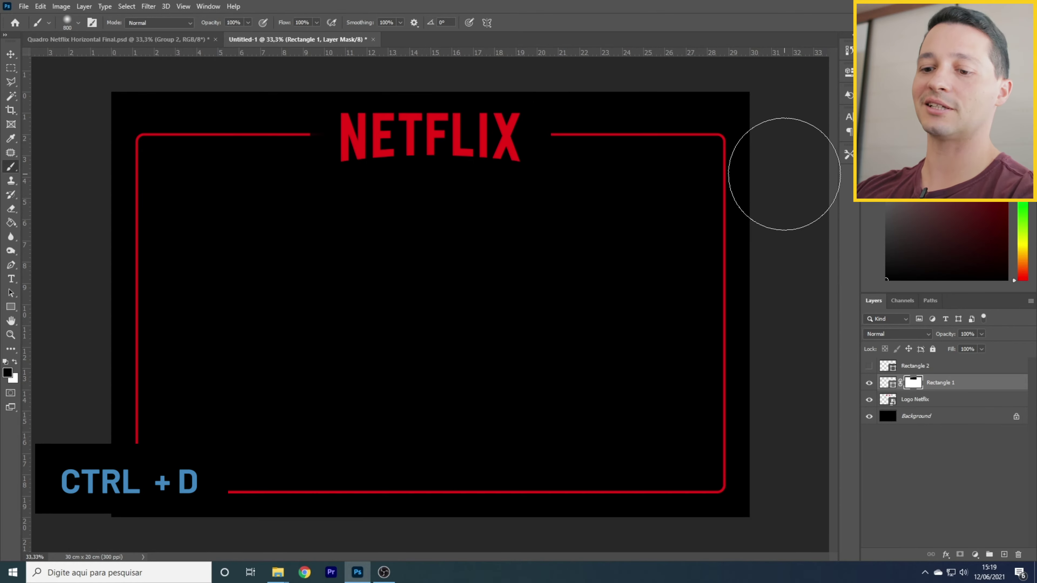
pyautogui.press('v')
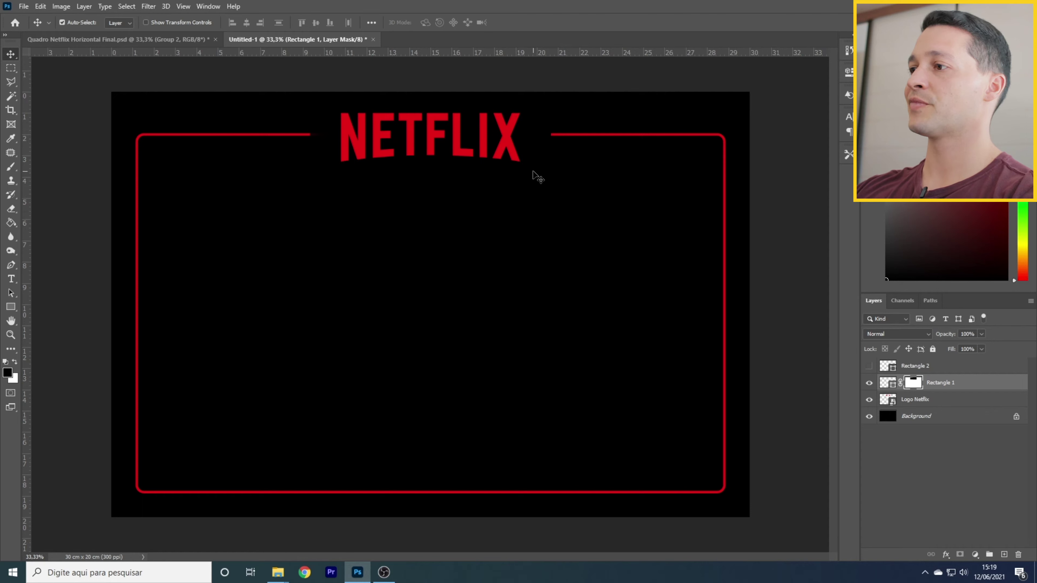
pyautogui.click(911, 365)
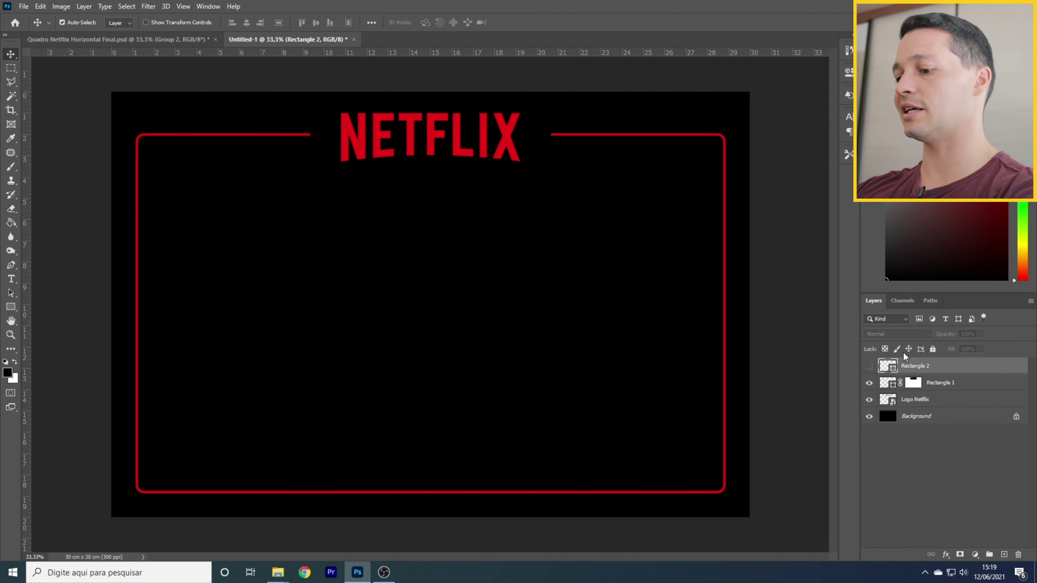
pyautogui.press('Delete')
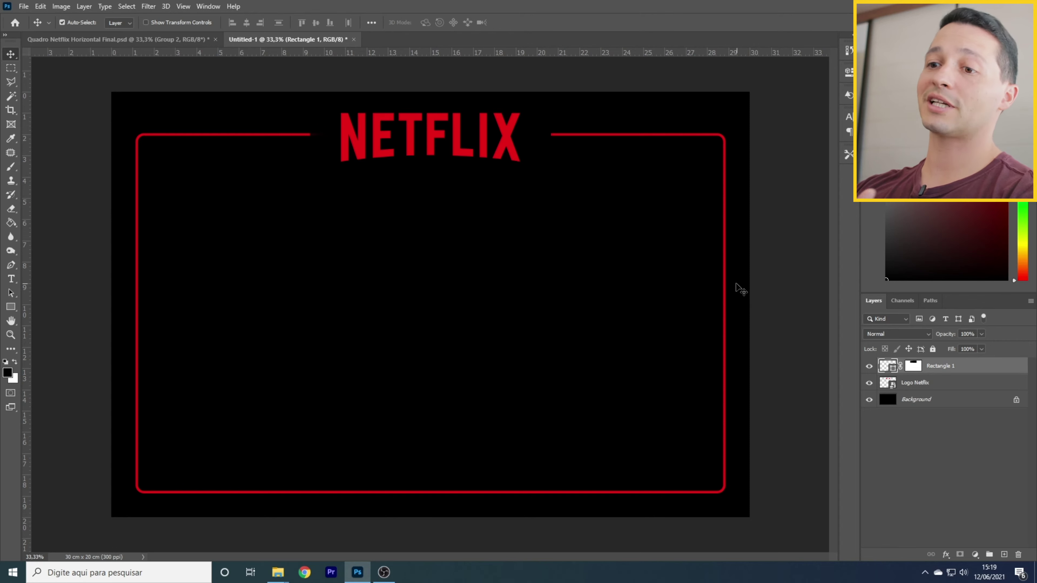
# Step: Place the couple photo _S8A9173 from the Elementos folder and move its layer beneath the Logo Netflix layer
pyautogui.moveTo(278, 572)
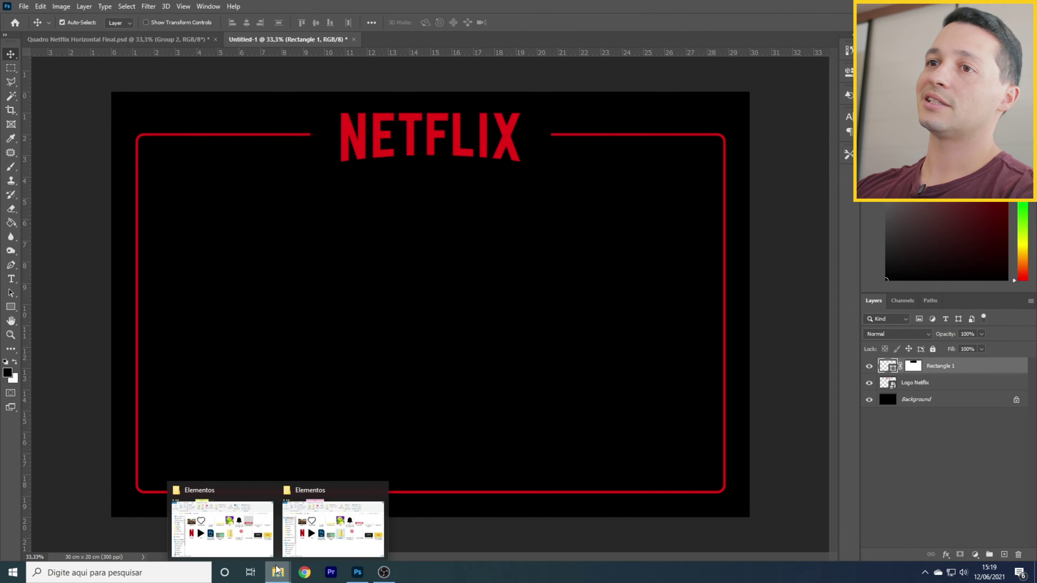
pyautogui.click(228, 522)
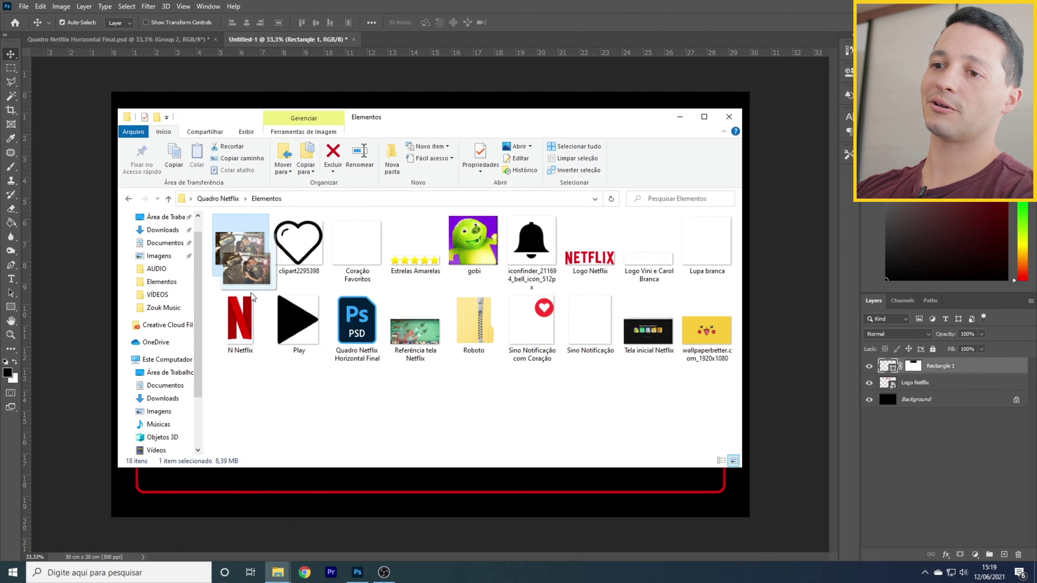
pyautogui.click(283, 490)
pyautogui.moveTo(283, 490); pyautogui.dragTo(390, 475)
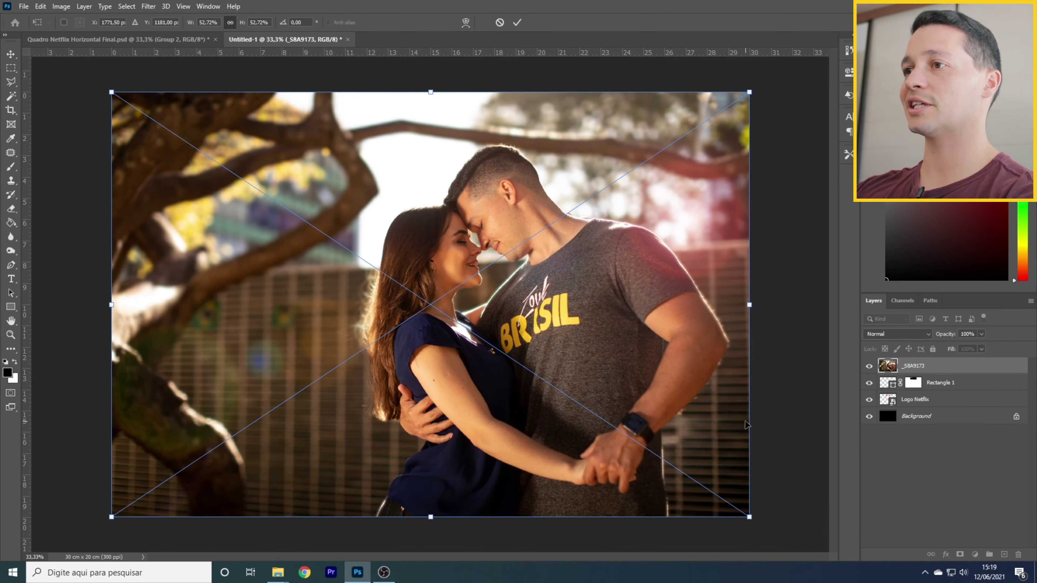
pyautogui.press('Return')
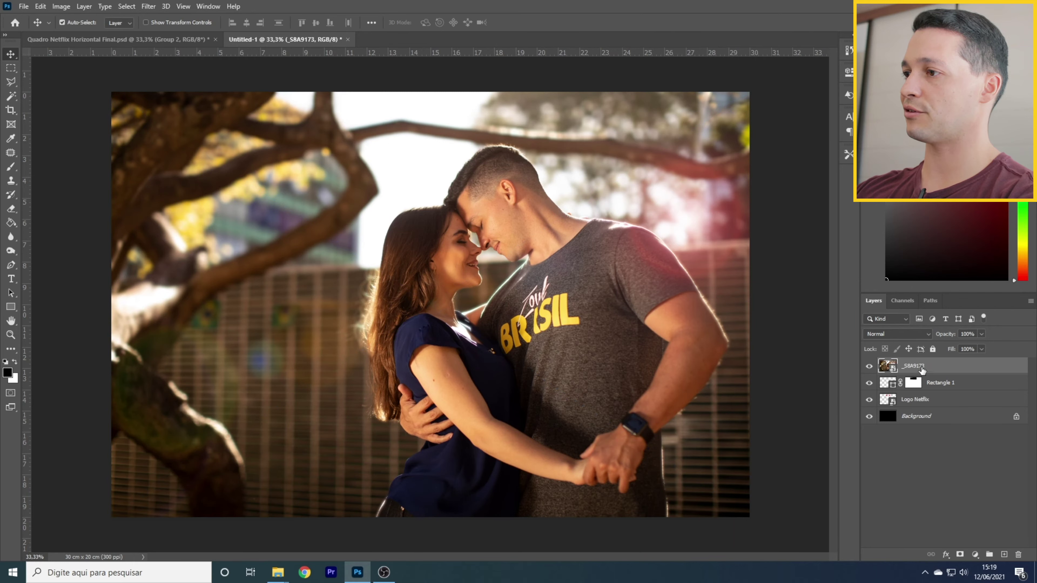
pyautogui.moveTo(921, 370); pyautogui.dragTo(936, 408)
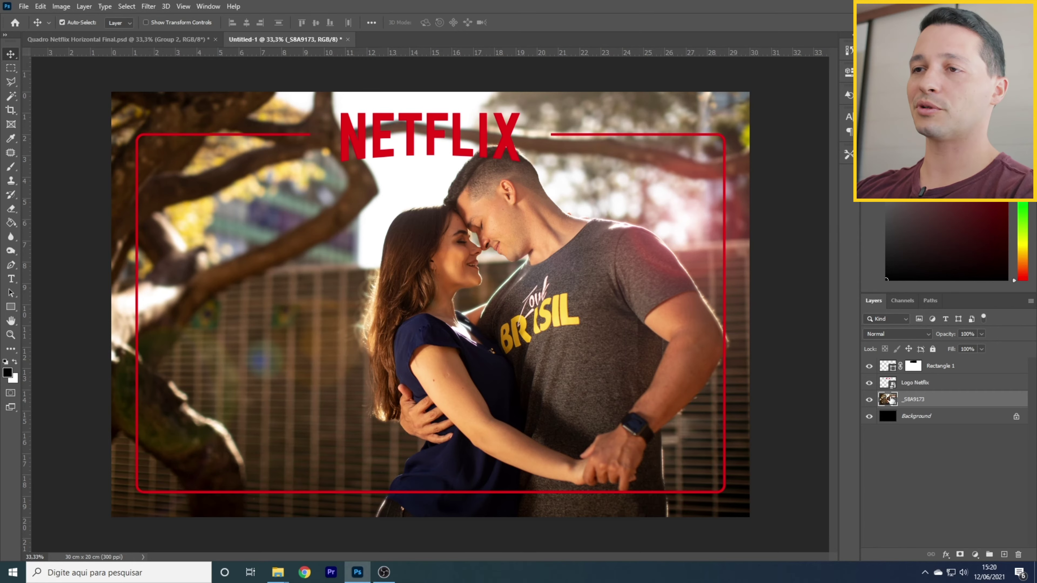
# Step: Scale the couple photo to about 48.85% and position it so it slightly overlaps the red frame on all sides
pyautogui.hotkey('ctrl', 't')
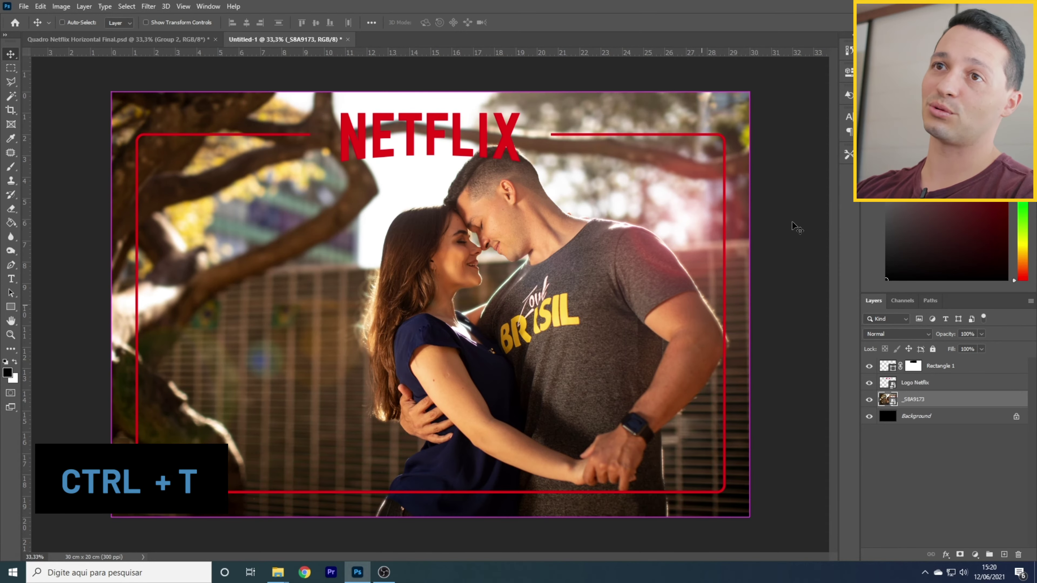
pyautogui.hotkey('ctrl', 't')
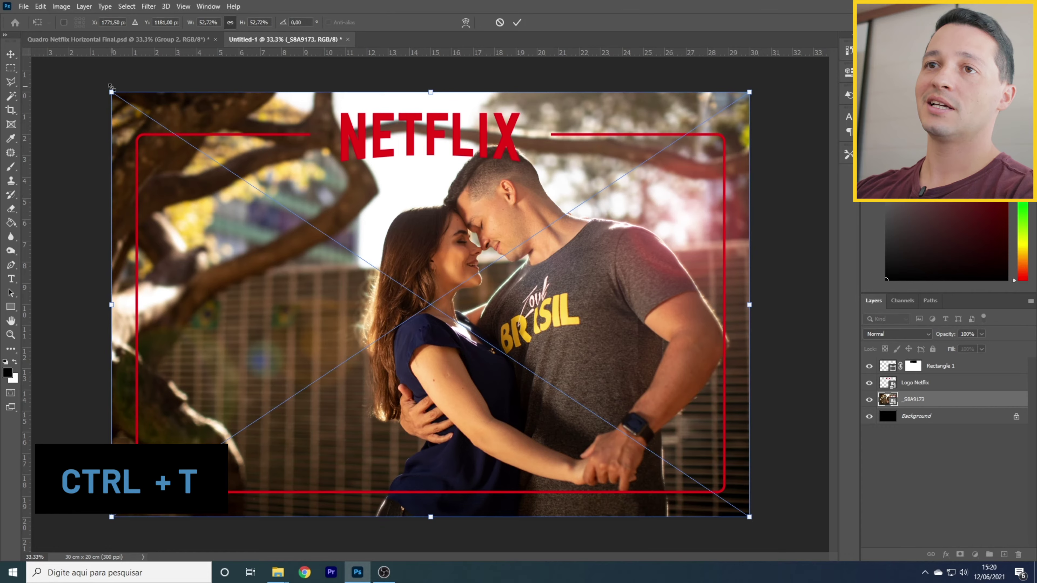
pyautogui.moveTo(112, 92); pyautogui.dragTo(137, 110)
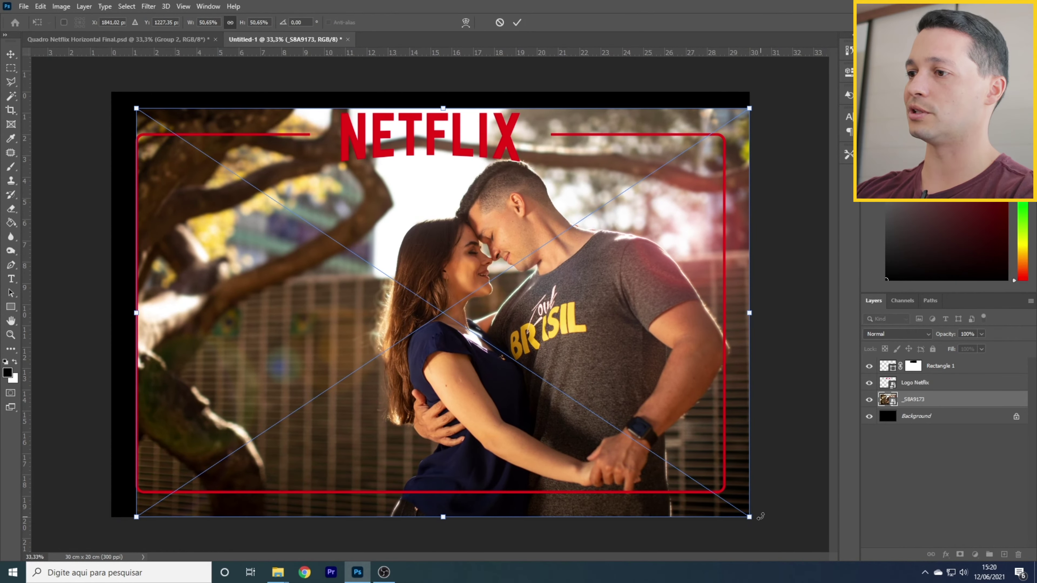
pyautogui.moveTo(749, 517); pyautogui.dragTo(724, 501)
pyautogui.moveTo(683, 440); pyautogui.dragTo(681, 463)
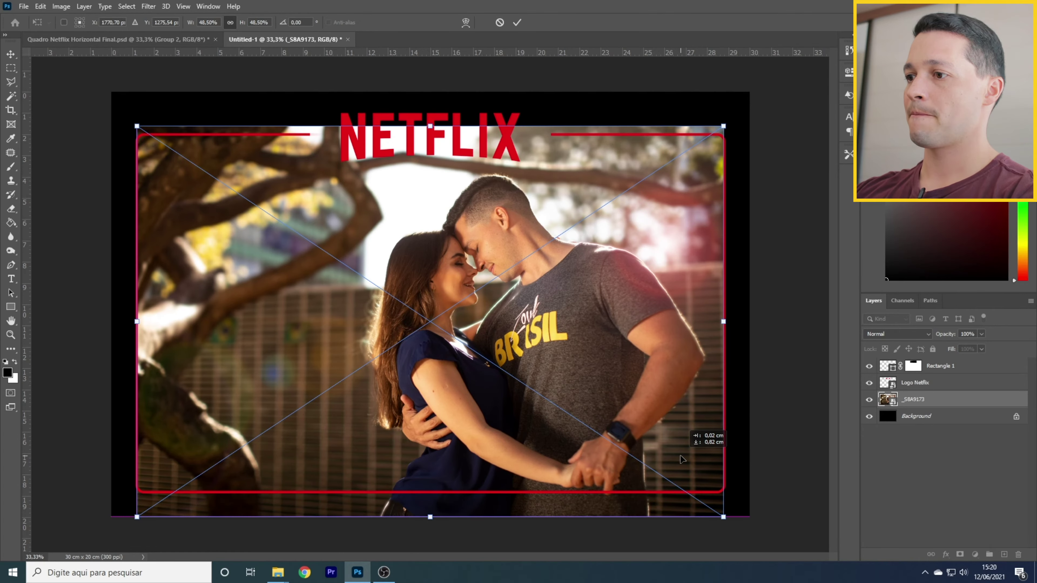
pyautogui.moveTo(723, 517); pyautogui.dragTo(726, 519)
pyautogui.moveTo(135, 127); pyautogui.dragTo(135, 125)
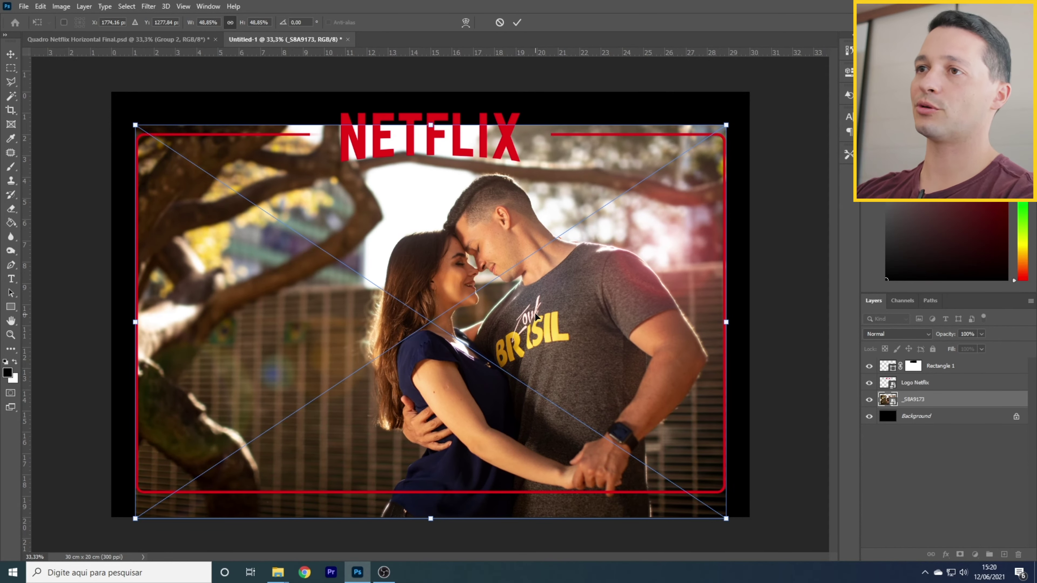
pyautogui.press('Return')
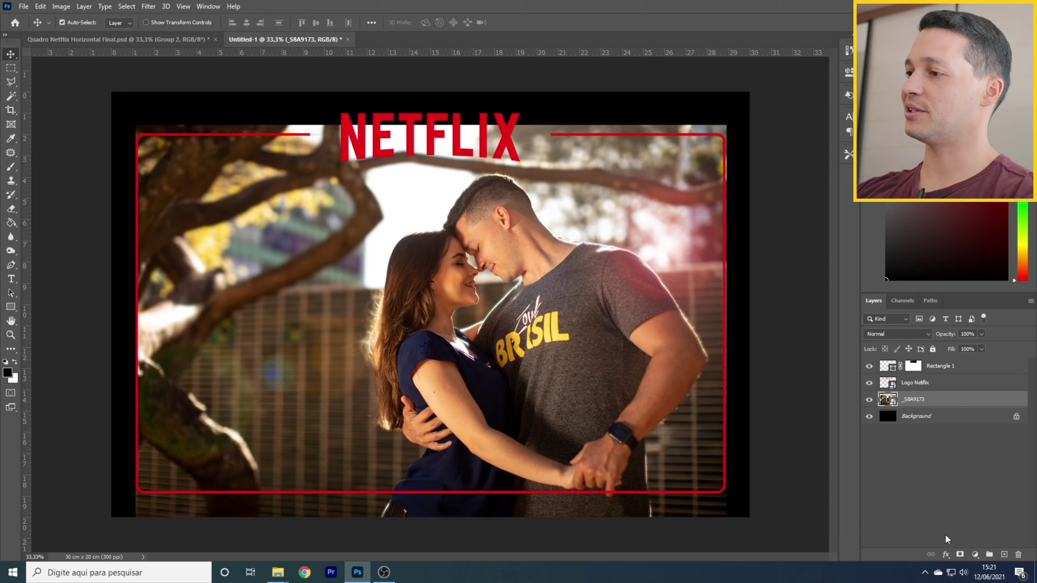
# Step: Add a layer mask to the photo, load the Rectangle 1 outline as a selection and invert it
pyautogui.click(960, 556)
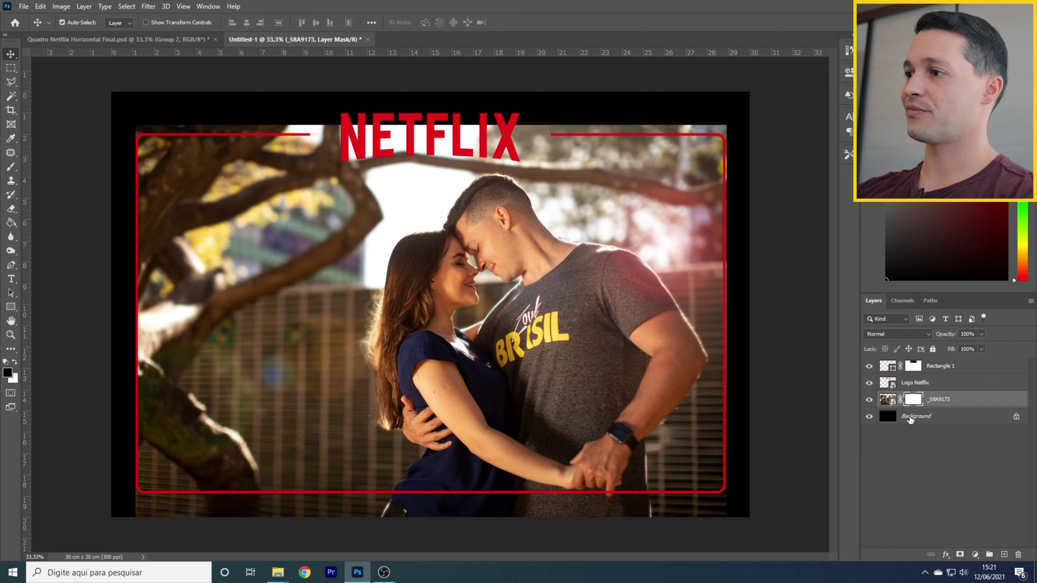
pyautogui.press('ctrl')
pyautogui.keyDown('ctrl'); pyautogui.click(885, 368); pyautogui.keyUp('ctrl')
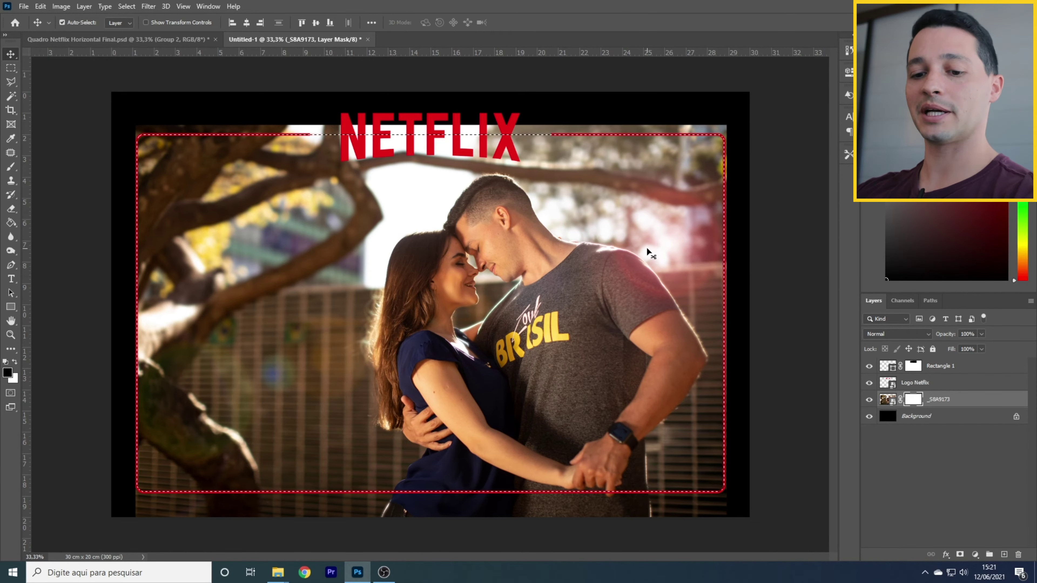
pyautogui.hotkey('ctrl', 'shift', 'i')
pyautogui.press('ctrl')
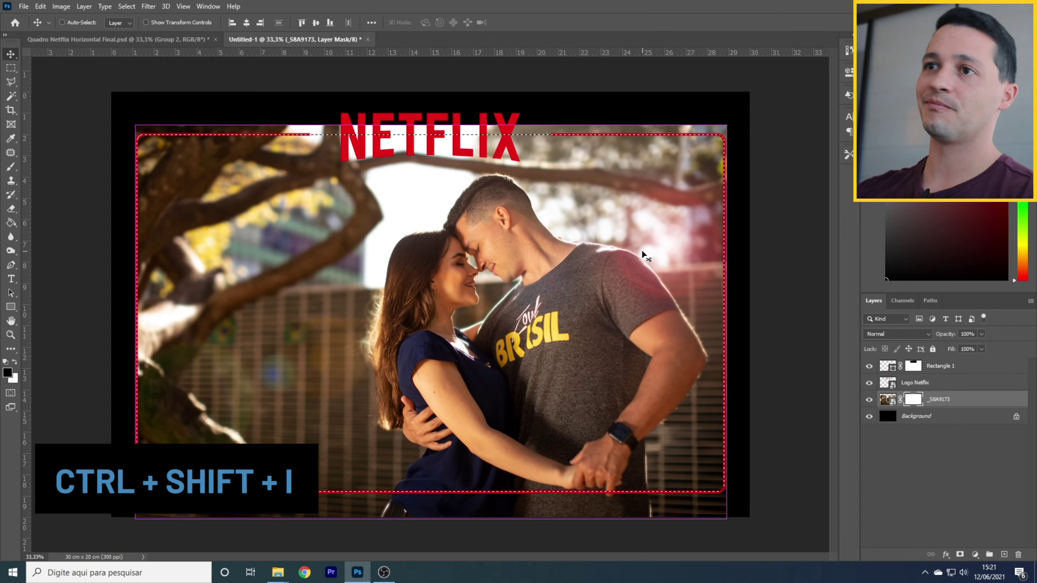
pyautogui.hotkey('ctrl', 'shift', 'i')
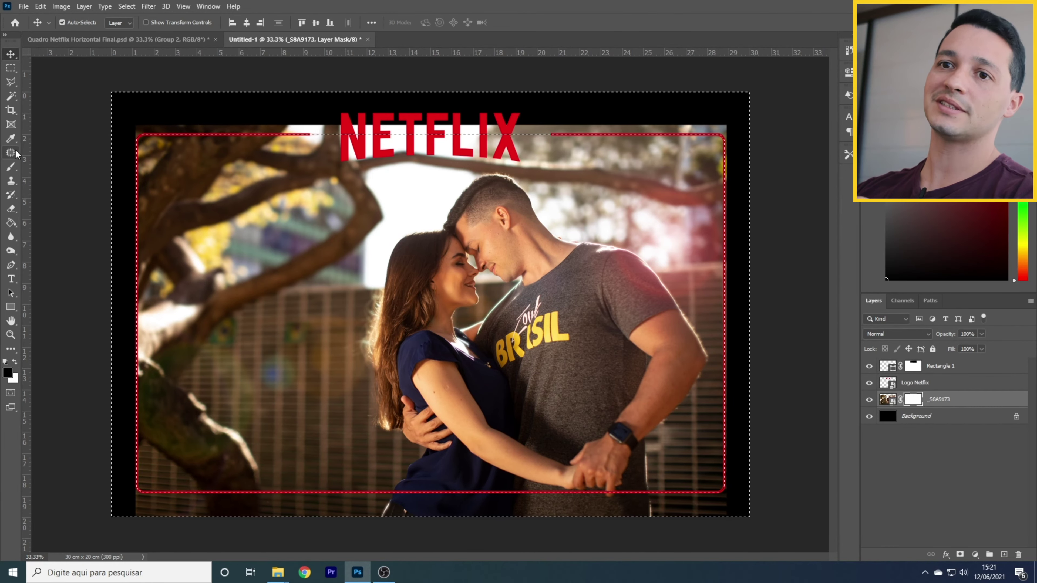
# Step: Paint the photo's mask black in the selected area to hide everything outside the red frame, and clear the selection
pyautogui.click(10, 166)
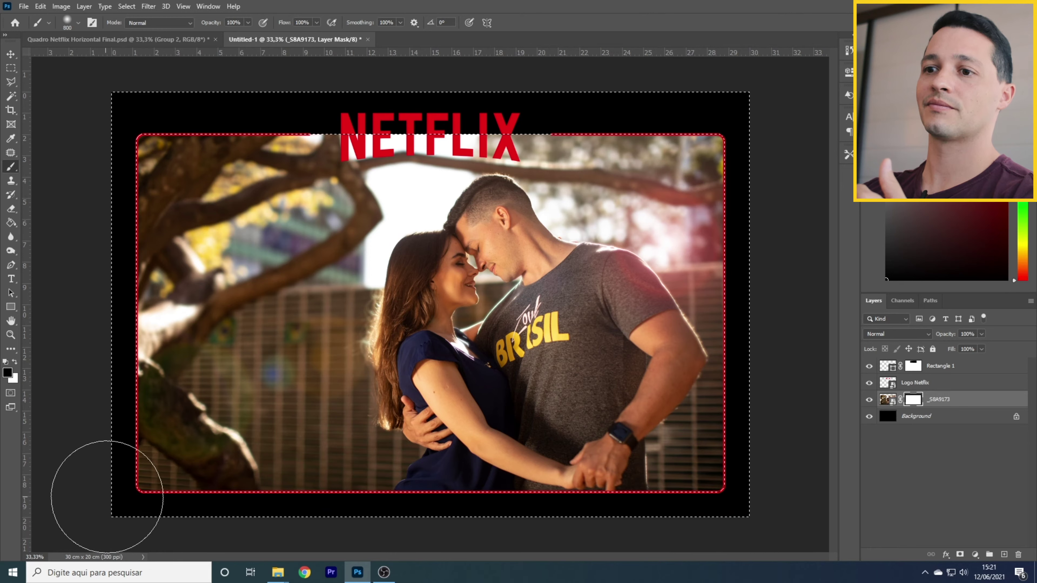
pyautogui.hotkey('ctrl', 'd')
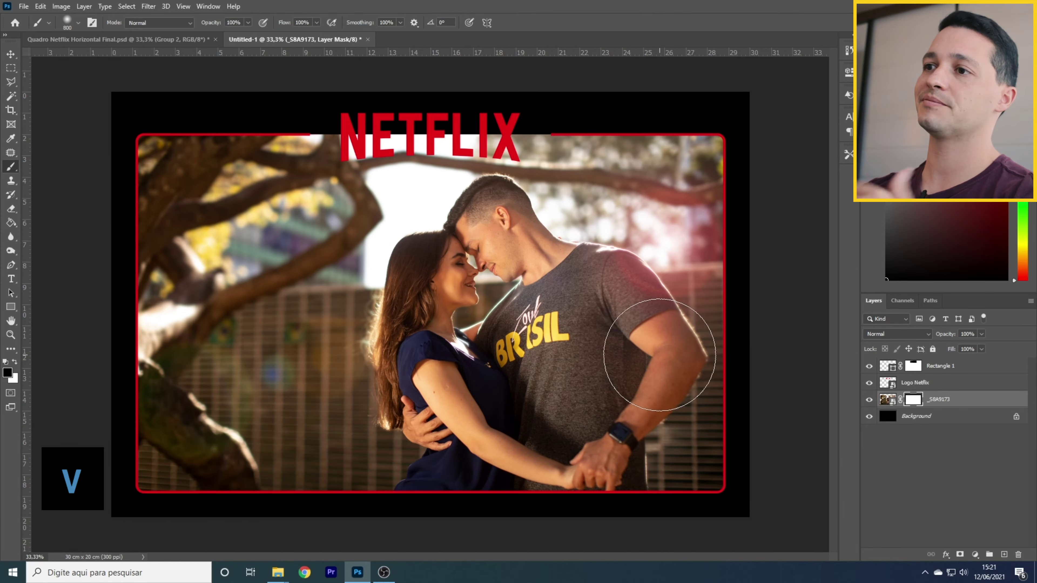
pyautogui.press('v')
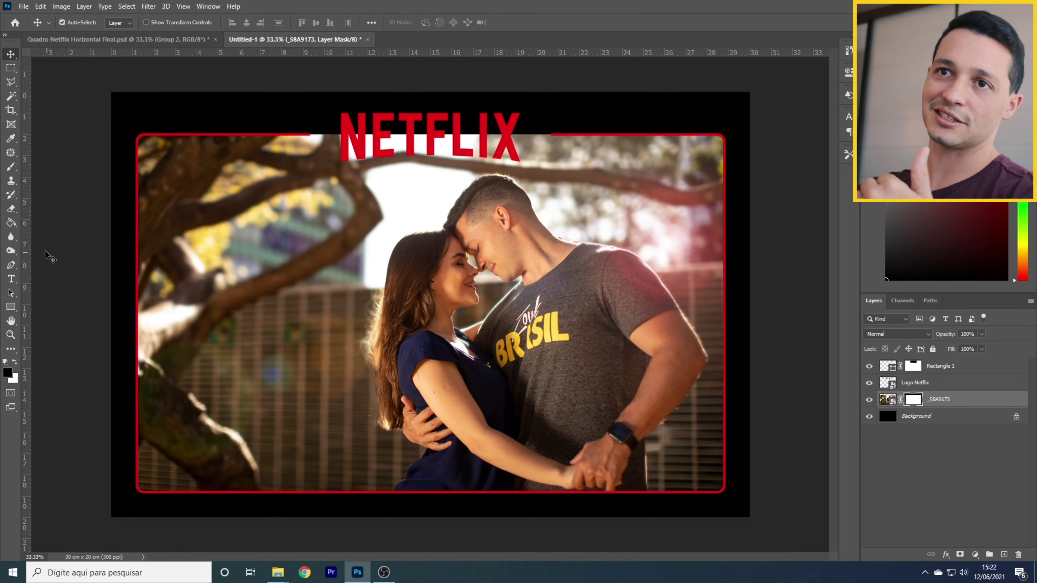
# Step: Set up the Brush for the photo's mask with a size of 400 px and 30% opacity
pyautogui.click(11, 167)
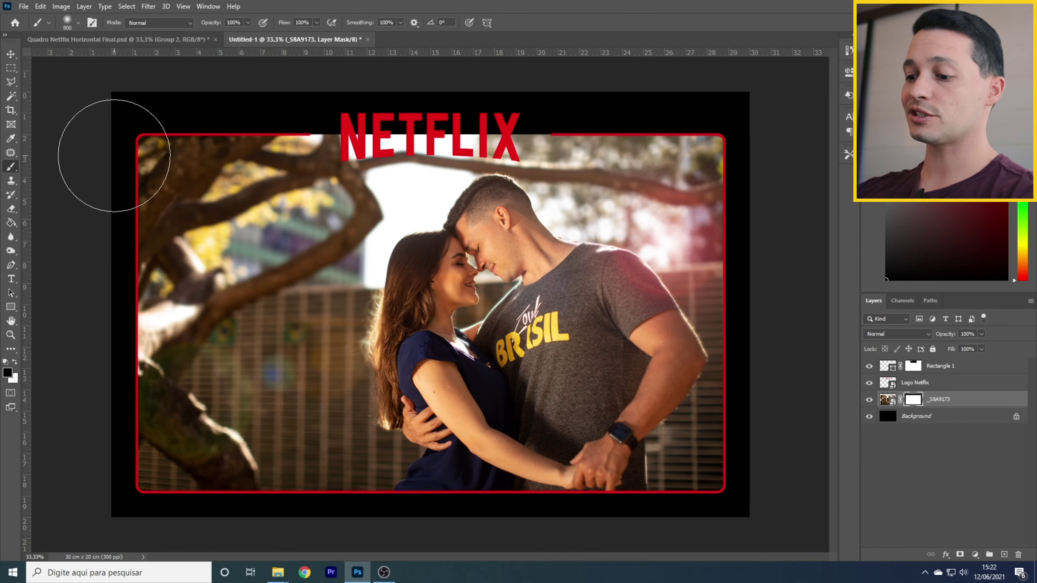
pyautogui.press('[')
pyautogui.press('[')
pyautogui.press('[')
pyautogui.press('[')
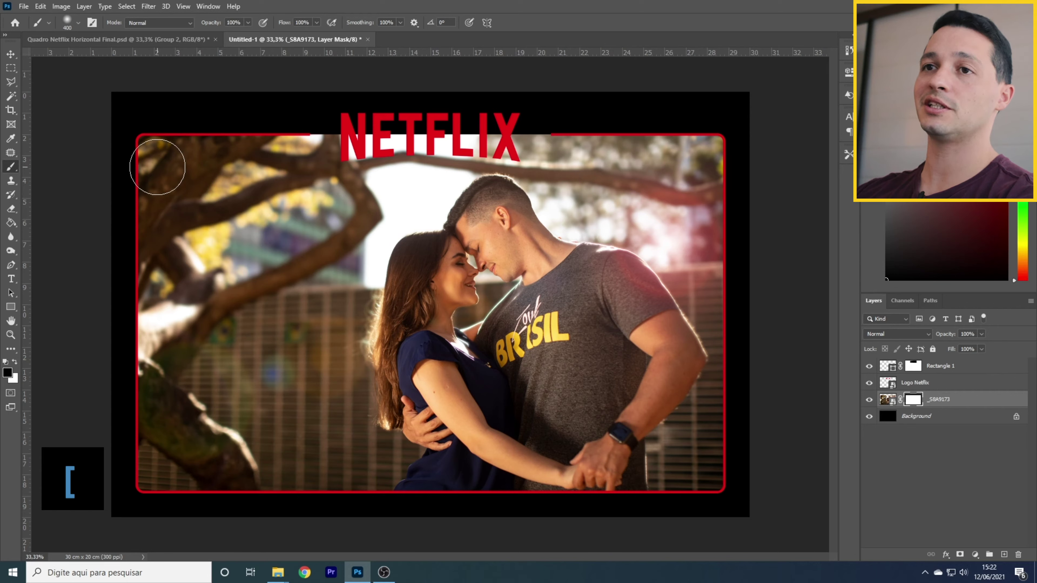
pyautogui.press(']')
pyautogui.press(']')
pyautogui.press(']')
pyautogui.press(']')
pyautogui.press(']')
pyautogui.press('[')
pyautogui.press('[')
pyautogui.press('[')
pyautogui.press('[')
pyautogui.press('[')
pyautogui.press('[')
pyautogui.press(']')
pyautogui.press(']')
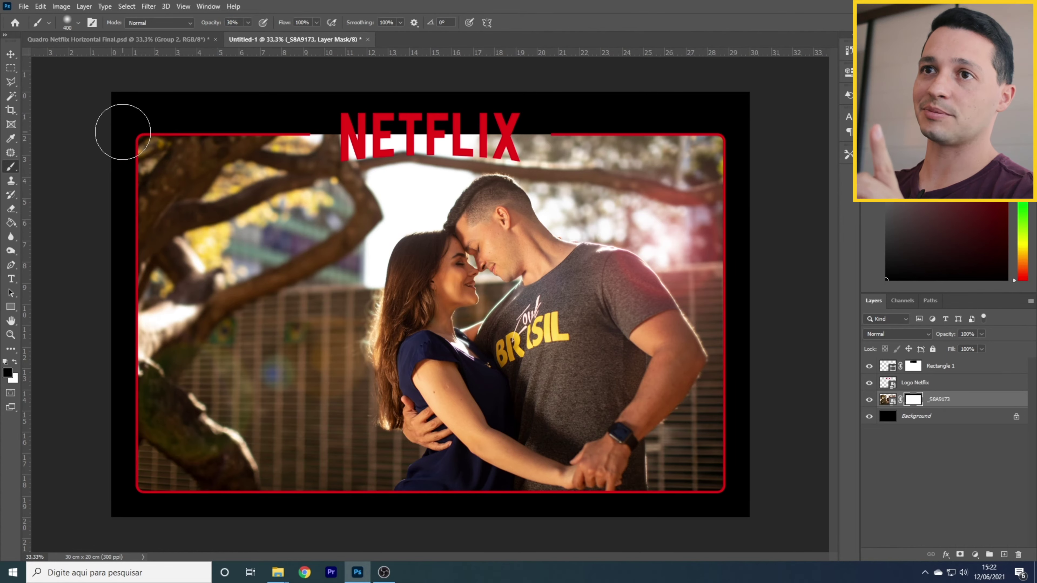
# Step: Fade the photo's upper edge into black behind the logo with repeated mask strokes, using brush sizes of 250 and 400 px
pyautogui.moveTo(145, 140)
pyautogui.mouseDown()
pyautogui.moveTo(412, 139)
pyautogui.moveTo(752, 116)
pyautogui.mouseUp()
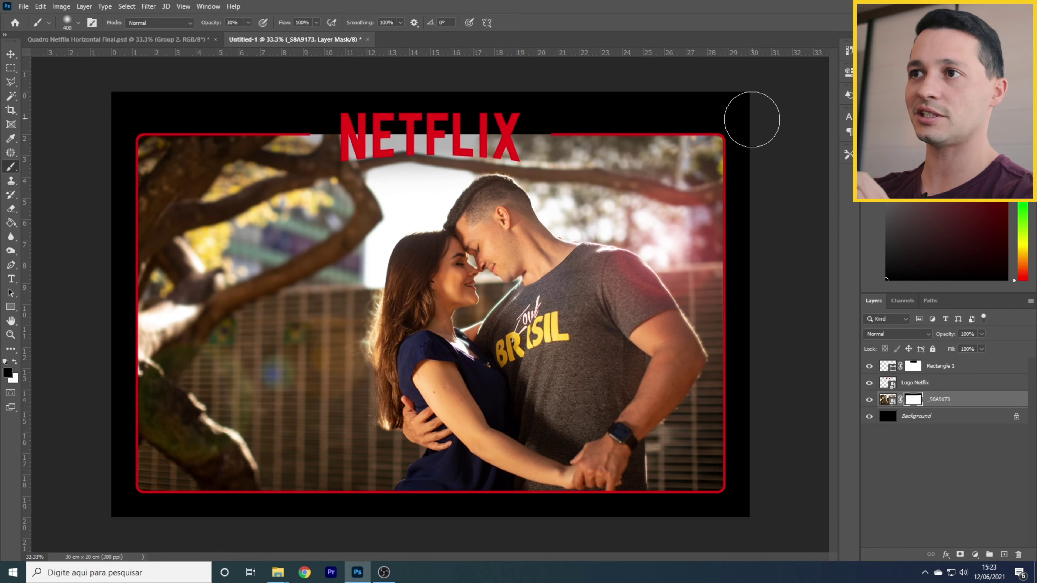
pyautogui.moveTo(669, 138); pyautogui.dragTo(512, 139)
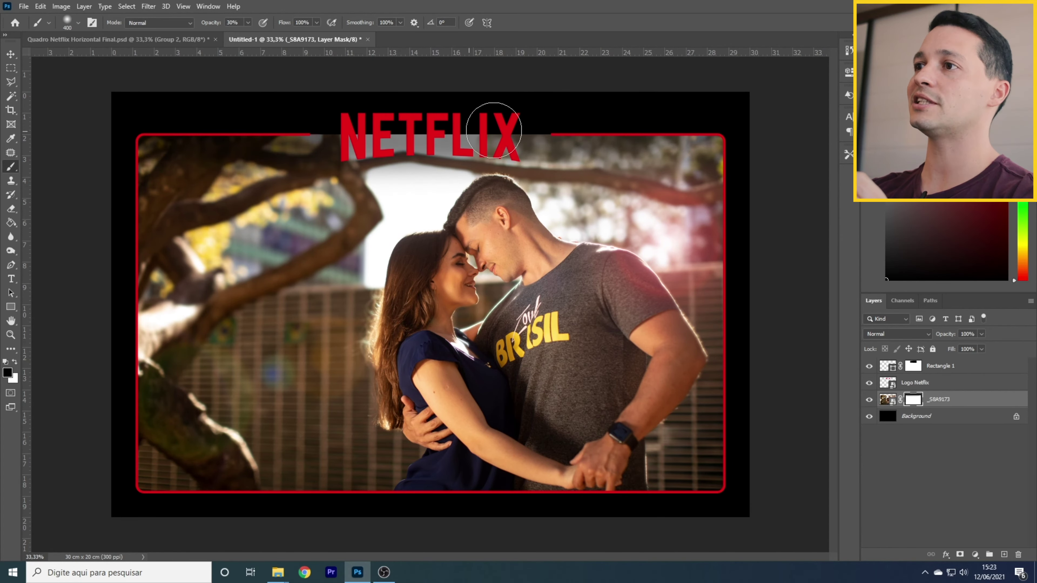
pyautogui.moveTo(679, 134)
pyautogui.mouseDown()
pyautogui.moveTo(168, 138)
pyautogui.moveTo(122, 124)
pyautogui.moveTo(173, 149)
pyautogui.moveTo(248, 158)
pyautogui.moveTo(506, 138)
pyautogui.moveTo(751, 140)
pyautogui.moveTo(327, 134)
pyautogui.moveTo(357, 134)
pyautogui.mouseUp()
pyautogui.press('[')
pyautogui.press('[')
pyautogui.press('[')
pyautogui.press('[')
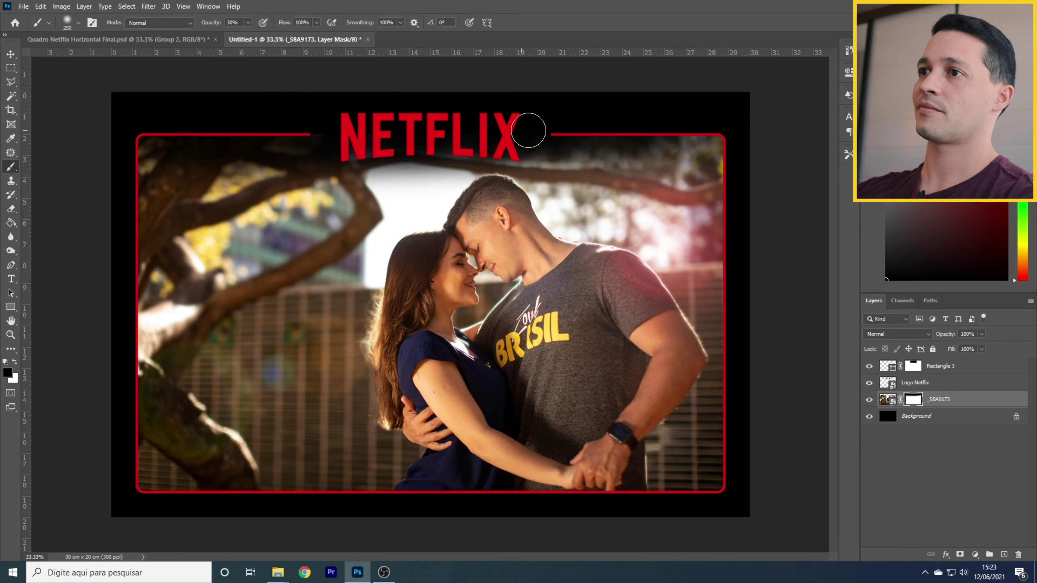
pyautogui.press(']')
pyautogui.press(']')
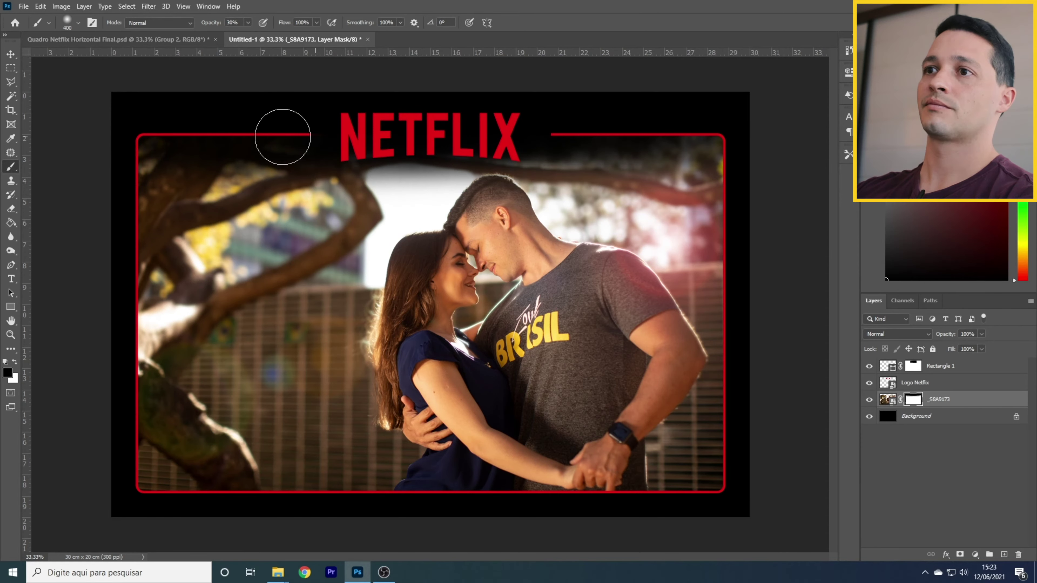
pyautogui.moveTo(739, 147); pyautogui.dragTo(125, 139)
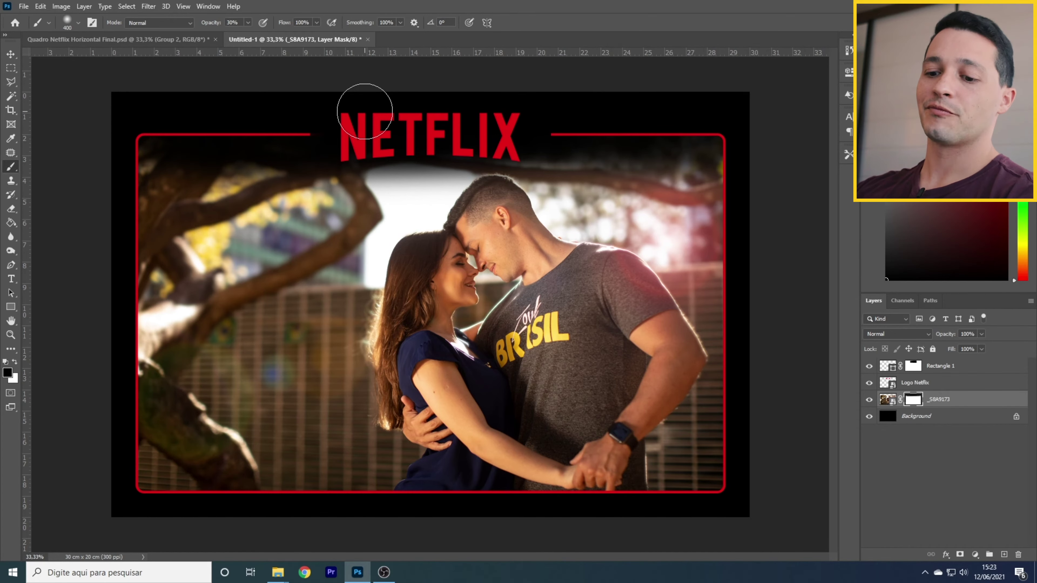
pyautogui.press('v')
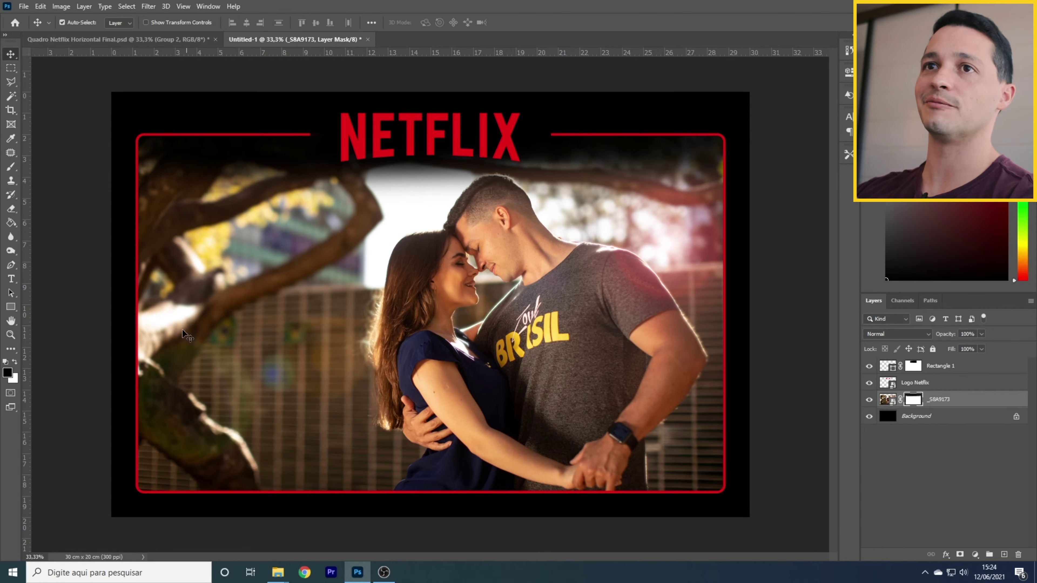
# Step: Copy Group 2 with the title, synopsis and buttons from Quadro Netflix Horizontal Final.psd into Untitled-1, and dock the source document again
pyautogui.click(125, 41)
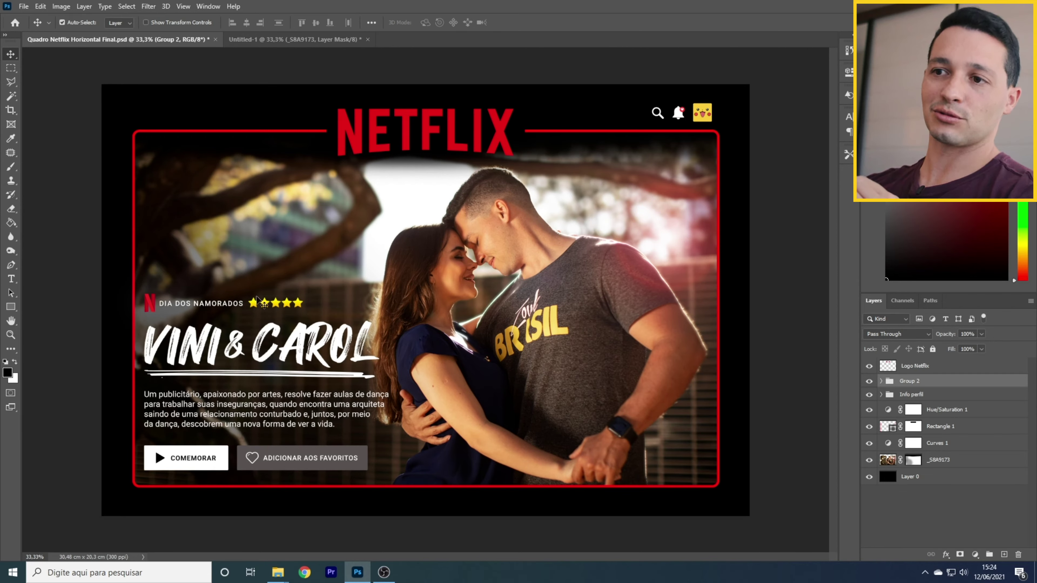
pyautogui.moveTo(85, 41); pyautogui.dragTo(110, 344)
pyautogui.moveTo(917, 381); pyautogui.dragTo(264, 291)
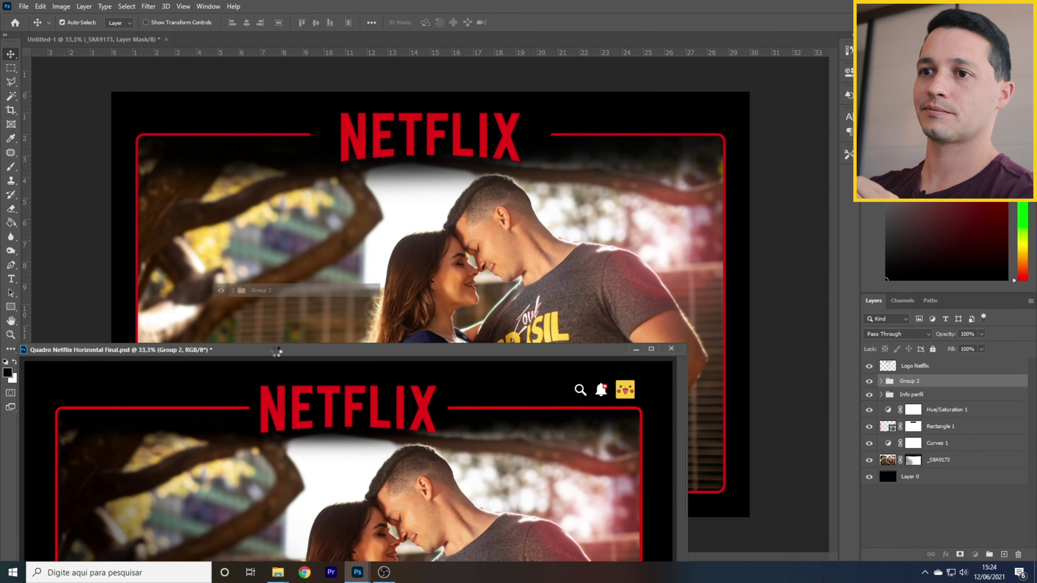
pyautogui.moveTo(276, 350); pyautogui.dragTo(103, 41)
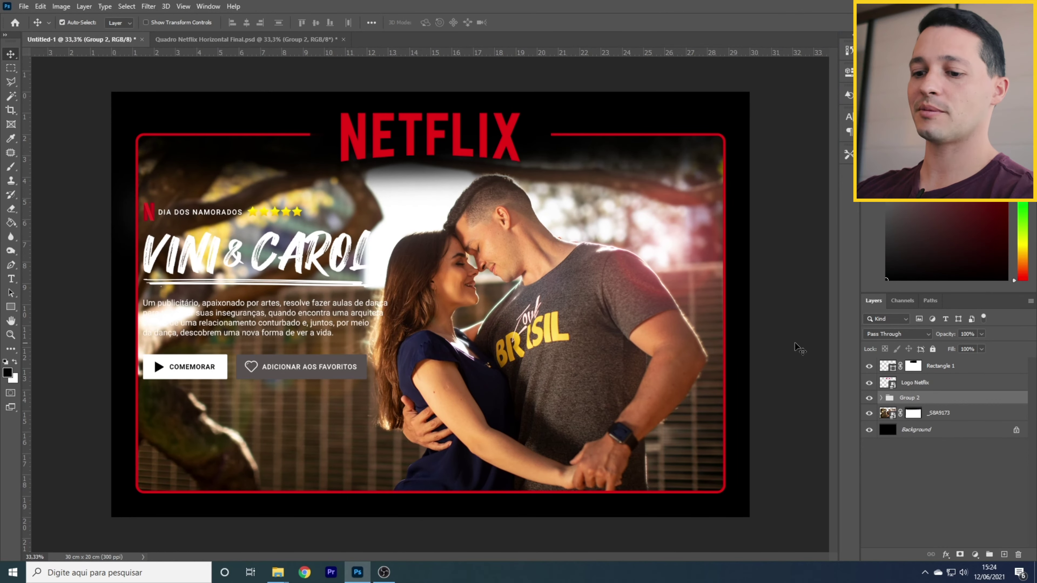
# Step: Move Group 2 down into the lower-left area of the photo, keeping it inside the red frame
pyautogui.hotkey('ctrl', 't')
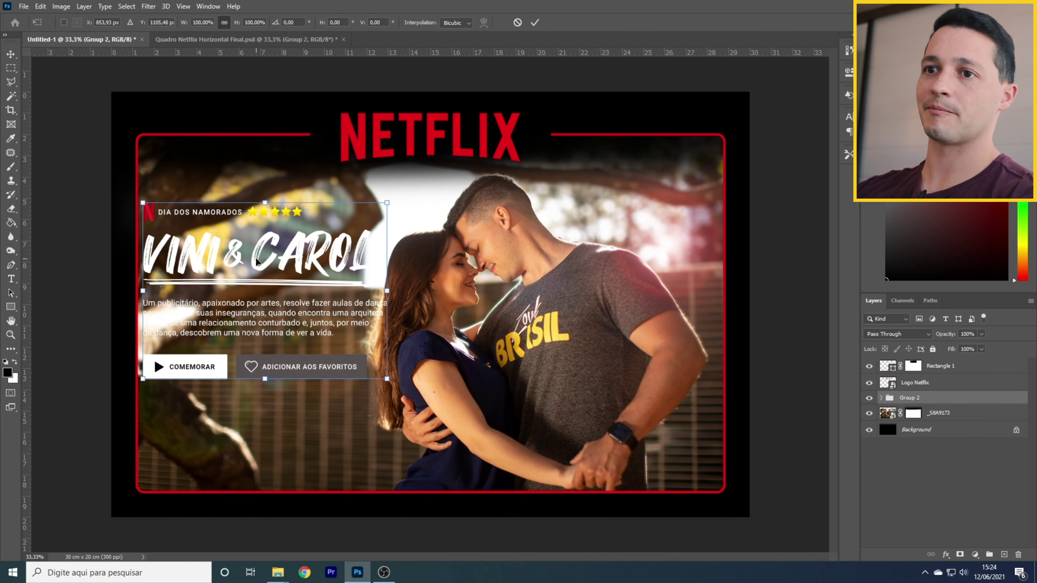
pyautogui.moveTo(260, 249); pyautogui.dragTo(260, 361)
pyautogui.press('Return')
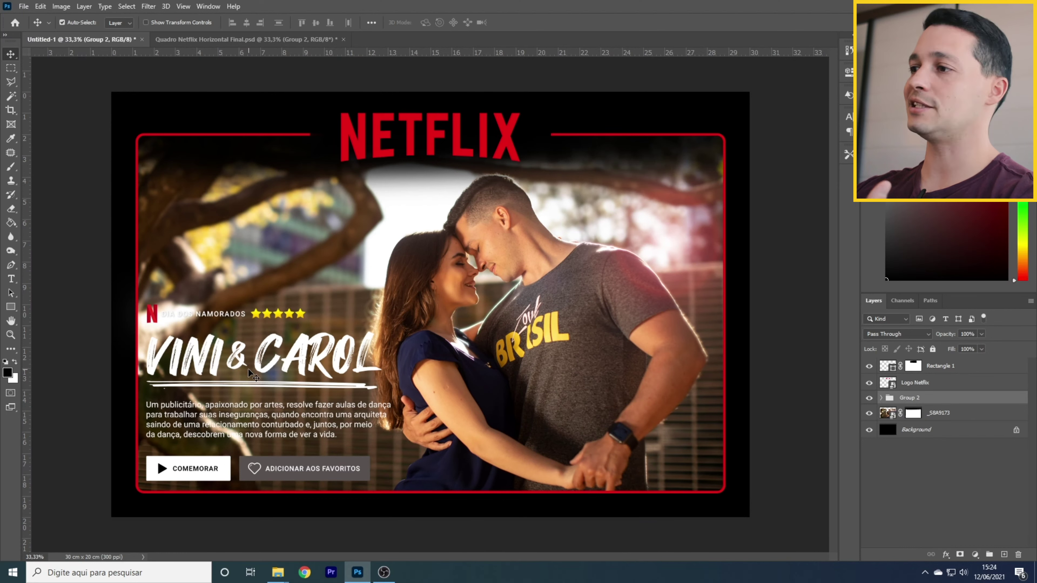
# Step: Darken the photo's left side behind the text by painting its layer mask black with a 1000 px brush at 30% opacity
pyautogui.click(913, 414)
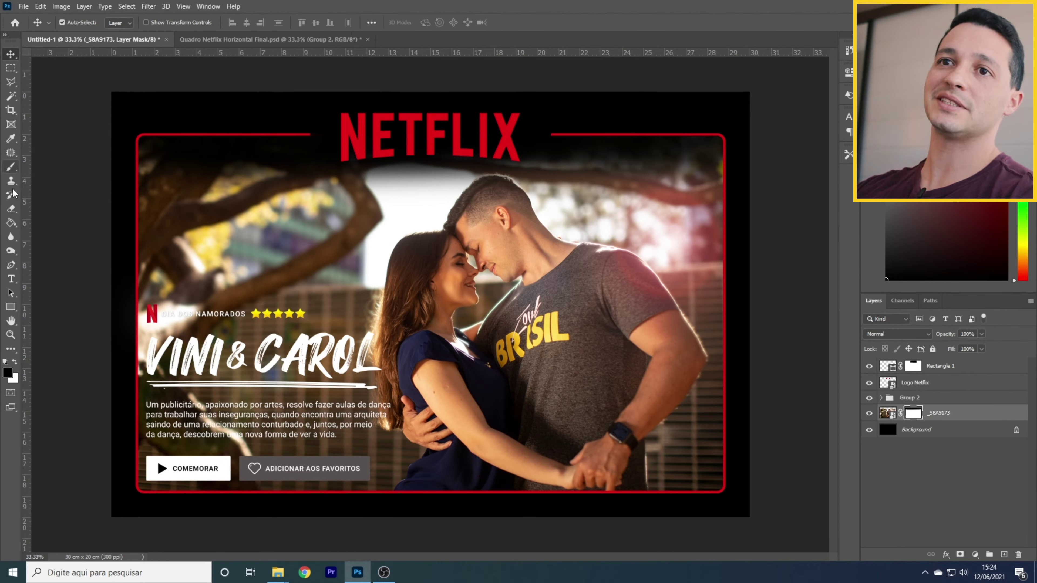
pyautogui.click(11, 169)
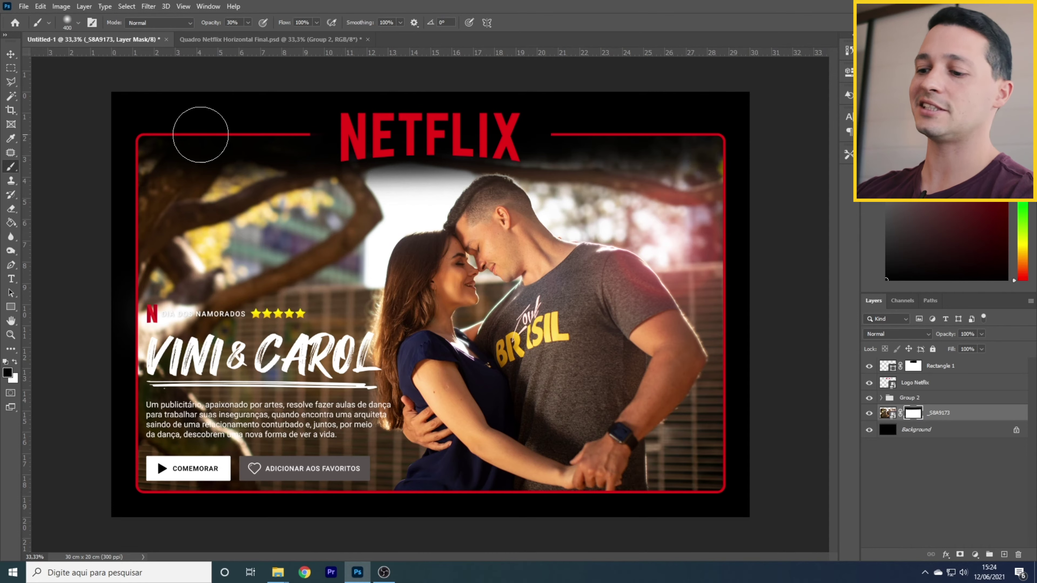
pyautogui.press(']')
pyautogui.press(']')
pyautogui.press(']')
pyautogui.press(']')
pyautogui.press(']')
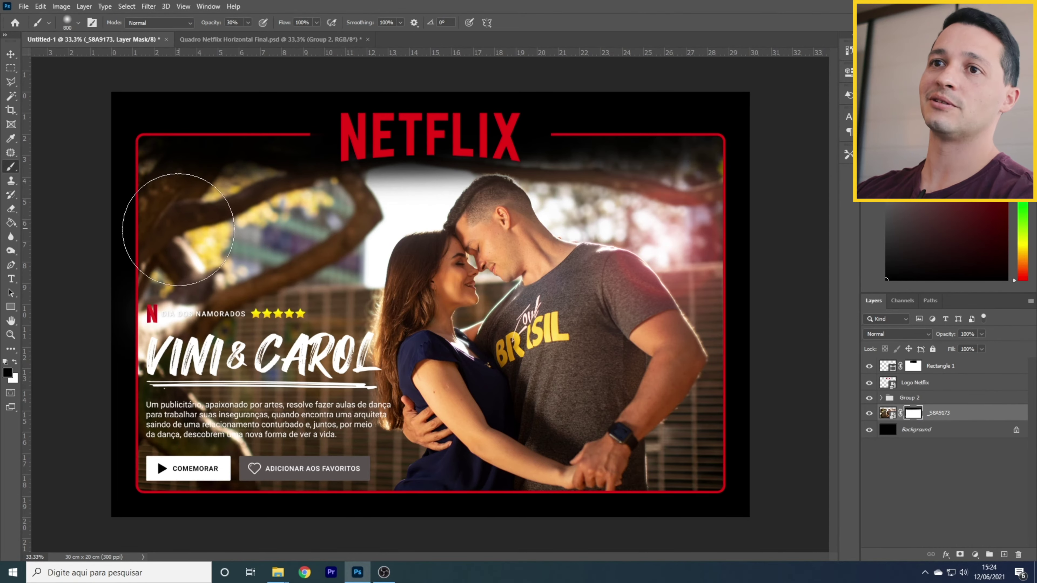
pyautogui.press(']')
pyautogui.moveTo(157, 214)
pyautogui.mouseDown()
pyautogui.moveTo(157, 266)
pyautogui.moveTo(186, 331)
pyautogui.moveTo(269, 343)
pyautogui.moveTo(298, 364)
pyautogui.moveTo(314, 461)
pyautogui.moveTo(190, 457)
pyautogui.moveTo(139, 417)
pyautogui.moveTo(178, 480)
pyautogui.moveTo(306, 474)
pyautogui.moveTo(314, 403)
pyautogui.moveTo(162, 324)
pyautogui.moveTo(219, 303)
pyautogui.moveTo(302, 305)
pyautogui.moveTo(162, 239)
pyautogui.moveTo(139, 211)
pyautogui.moveTo(322, 514)
pyautogui.moveTo(316, 471)
pyautogui.moveTo(245, 380)
pyautogui.moveTo(605, 373)
pyautogui.moveTo(549, 371)
pyautogui.moveTo(412, 433)
pyautogui.moveTo(359, 410)
pyautogui.moveTo(490, 388)
pyautogui.moveTo(445, 445)
pyautogui.moveTo(428, 425)
pyautogui.moveTo(437, 427)
pyautogui.moveTo(394, 438)
pyautogui.moveTo(402, 431)
pyautogui.moveTo(262, 420)
pyautogui.moveTo(210, 327)
pyautogui.moveTo(355, 424)
pyautogui.mouseUp()
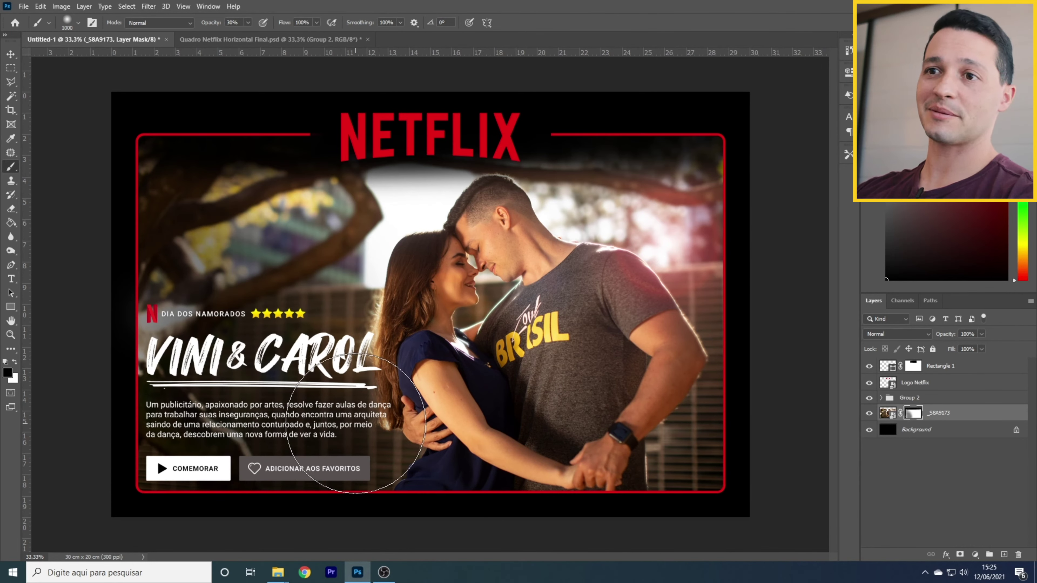
pyautogui.moveTo(356, 424)
pyautogui.mouseDown()
pyautogui.moveTo(261, 412)
pyautogui.moveTo(196, 380)
pyautogui.moveTo(218, 405)
pyautogui.moveTo(227, 388)
pyautogui.moveTo(249, 386)
pyautogui.mouseUp()
# Step: Delete the copied Group 2 with the title, synopsis and buttons from Untitled-1
pyautogui.press('v')
pyautogui.click(933, 395)
pyautogui.press('Delete')
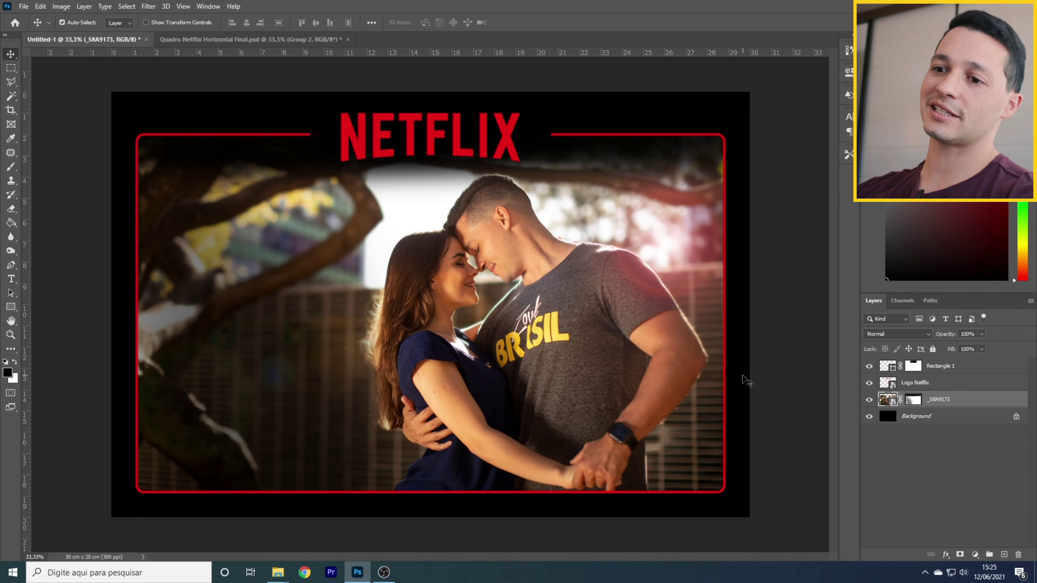
# Step: Place the N Netflix image from the Elementos folder and scale it down to a small icon near the frame's left edge
pyautogui.moveTo(280, 576)
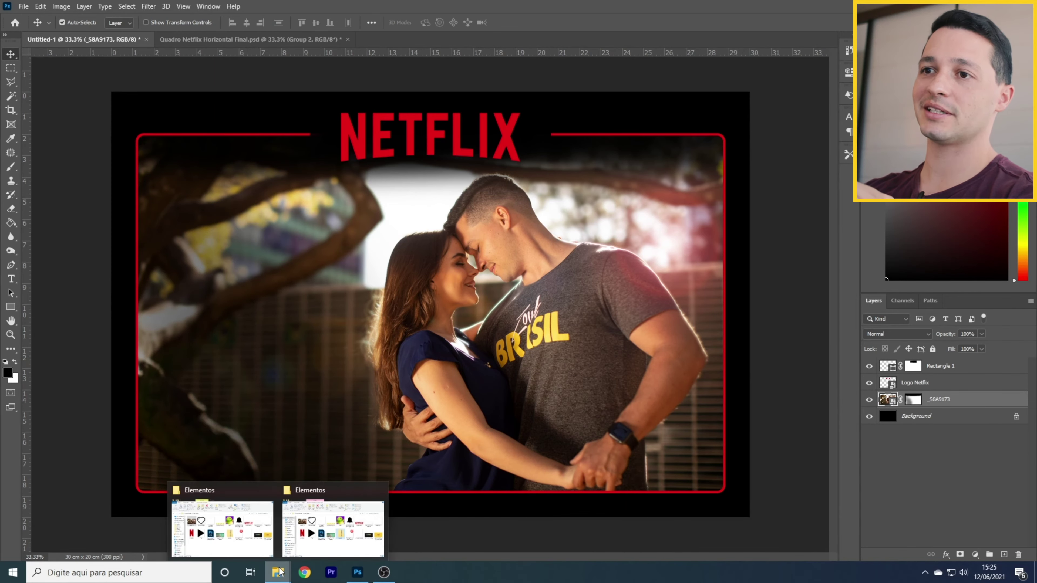
pyautogui.click(239, 539)
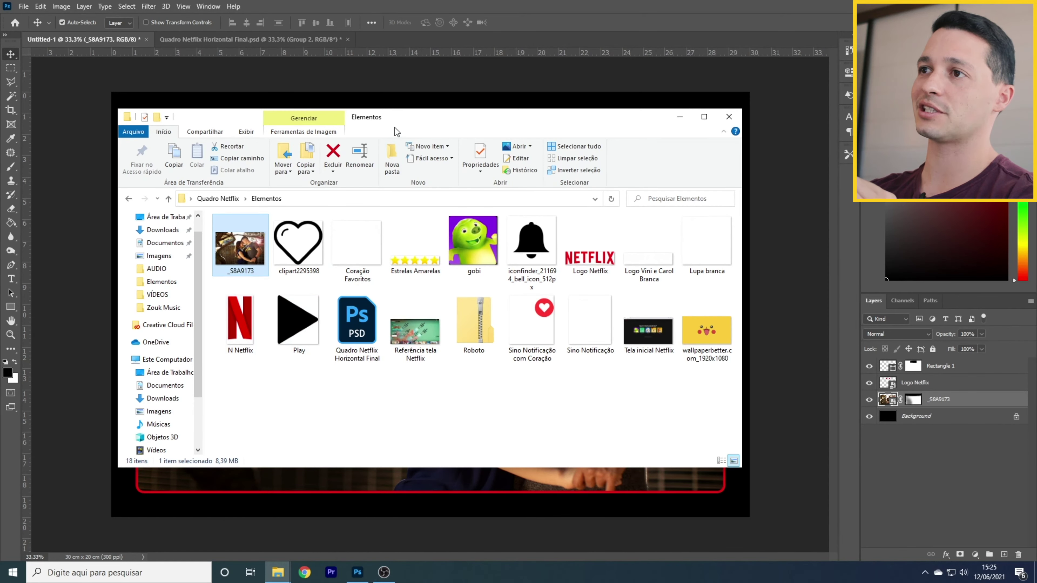
pyautogui.moveTo(546, 116); pyautogui.dragTo(832, 157)
pyautogui.moveTo(526, 359); pyautogui.dragTo(221, 317)
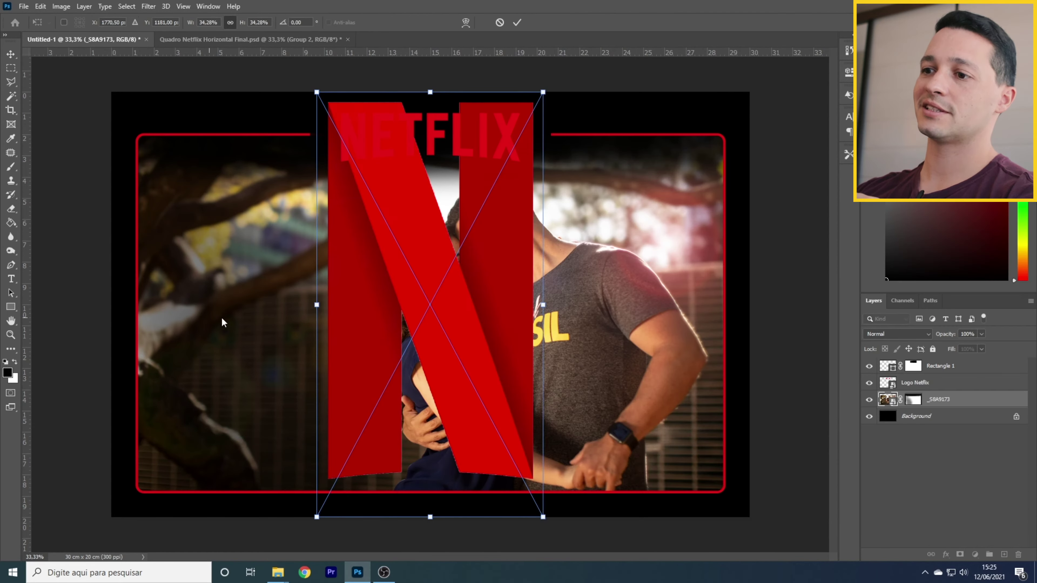
pyautogui.moveTo(542, 517); pyautogui.dragTo(168, 332)
pyautogui.press('Return')
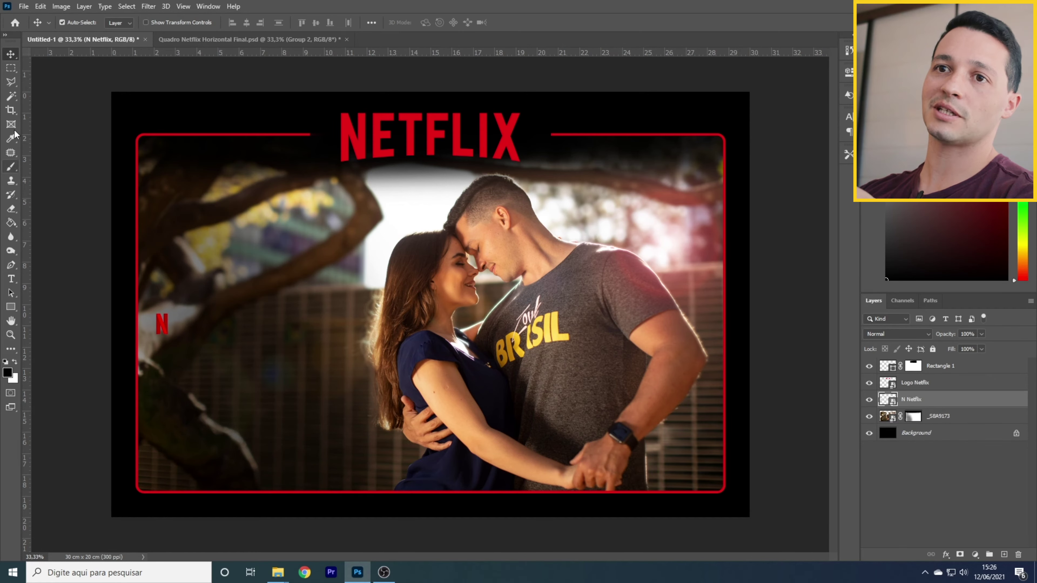
# Step: Add the text "DIA DOS NAMORADOS" near the N icon and color it white (ffffff)
pyautogui.click(12, 280)
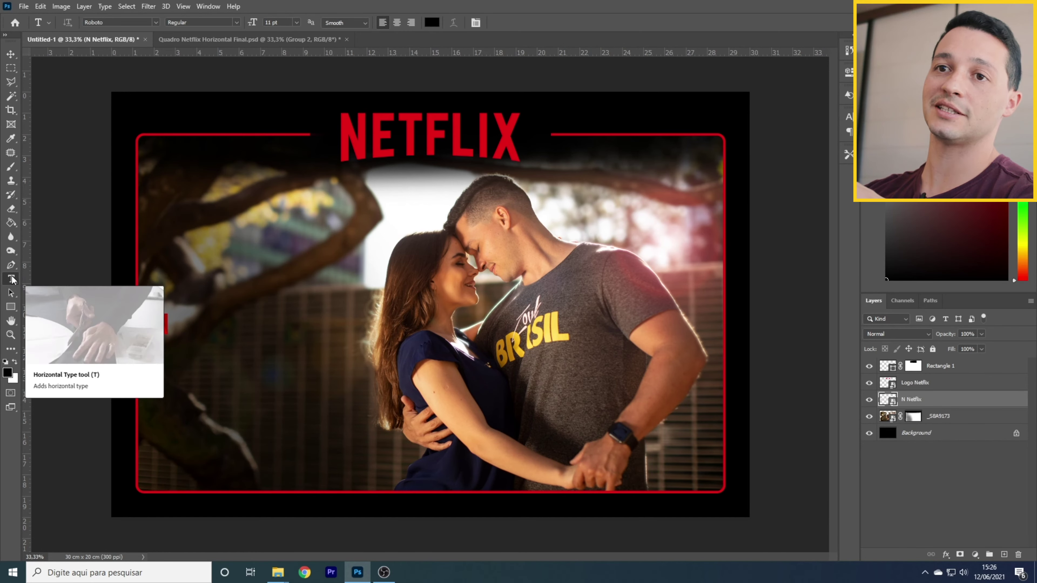
pyautogui.click(209, 298)
pyautogui.write('tia')
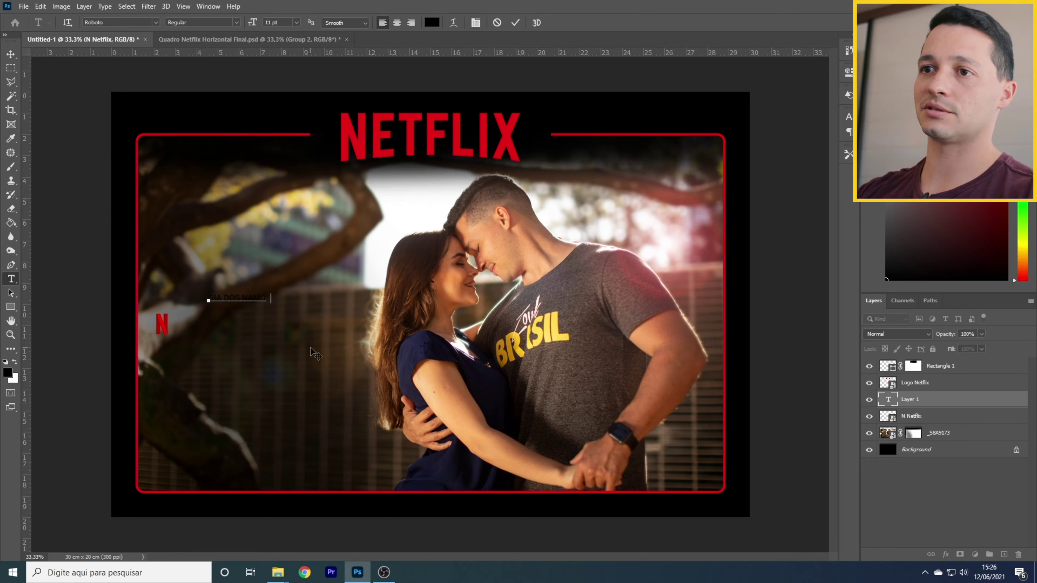
pyautogui.moveTo(294, 299); pyautogui.dragTo(208, 299)
pyautogui.click(431, 23)
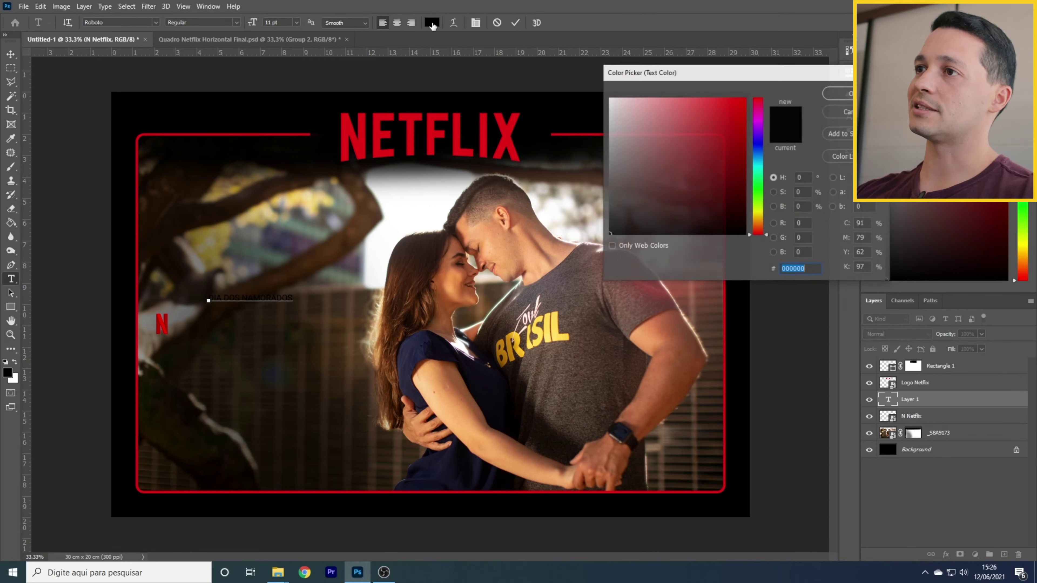
pyautogui.write('ffffff')
pyautogui.click(841, 94)
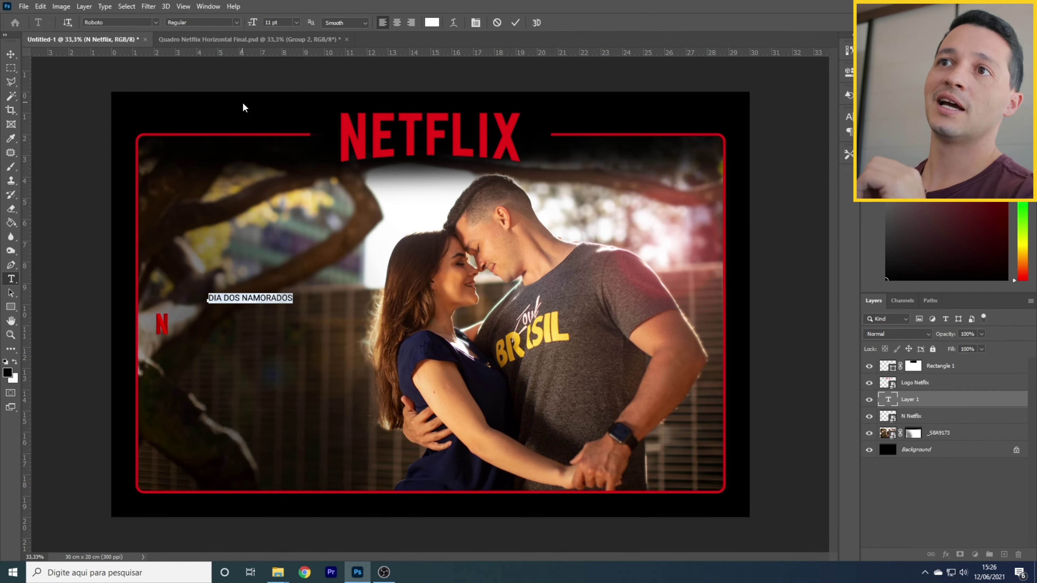
# Step: Set the "DIA DOS NAMORADOS" text to Roboto Medium, 10 pt, with tracking of 100
pyautogui.click(236, 22)
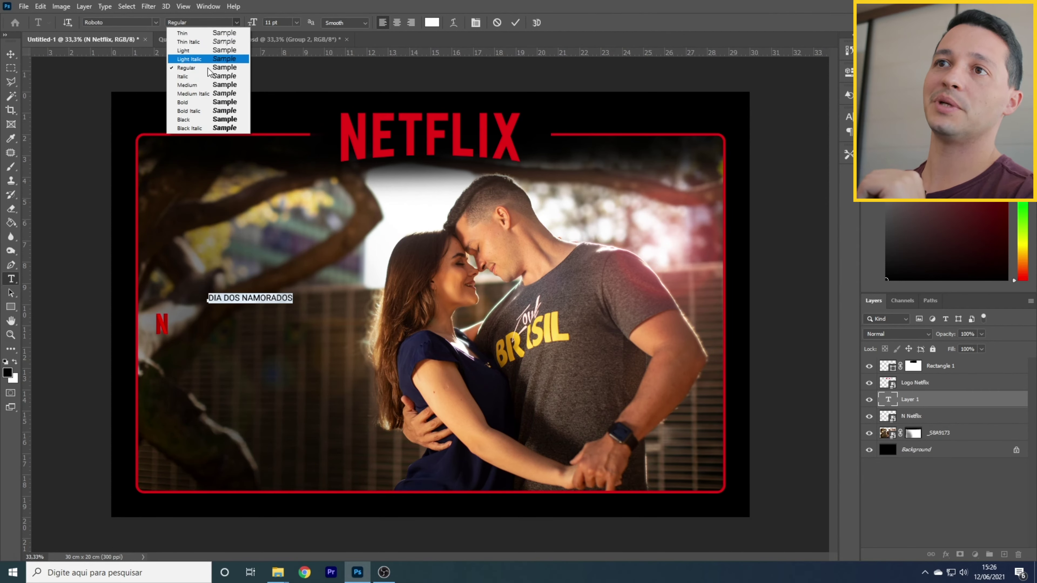
pyautogui.click(200, 86)
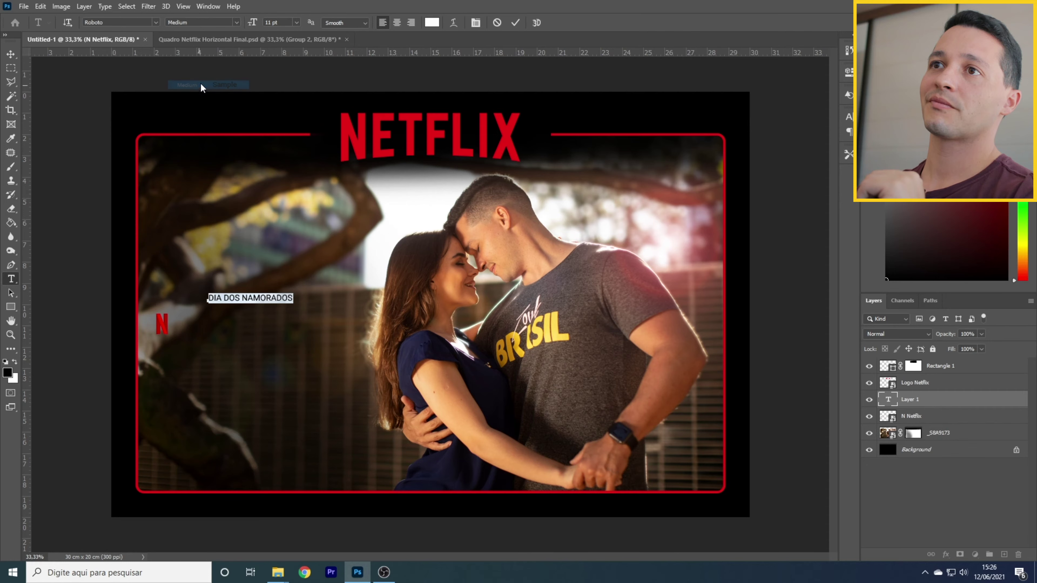
pyautogui.click(296, 23)
pyautogui.click(284, 74)
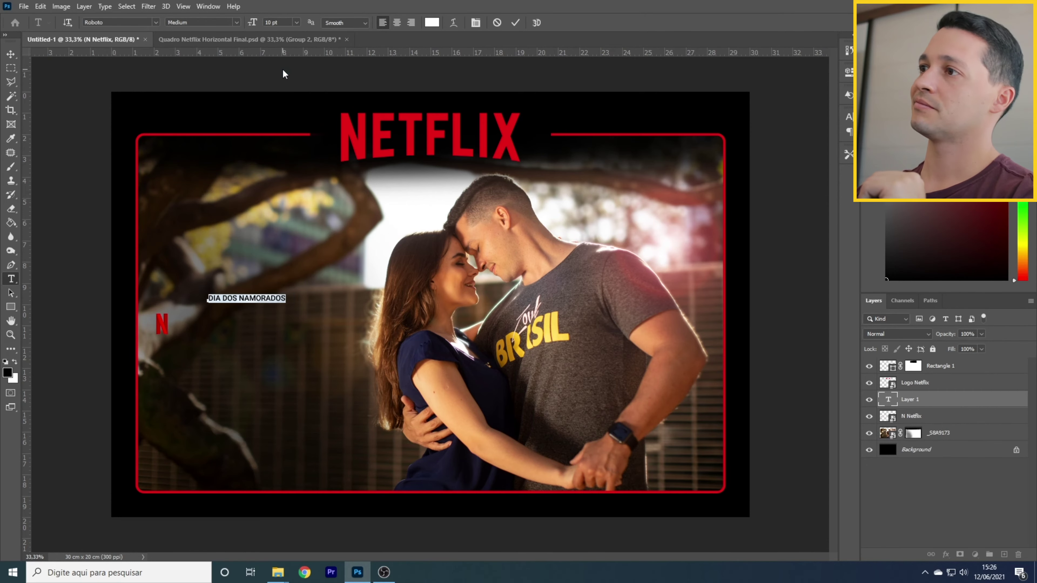
pyautogui.click(848, 118)
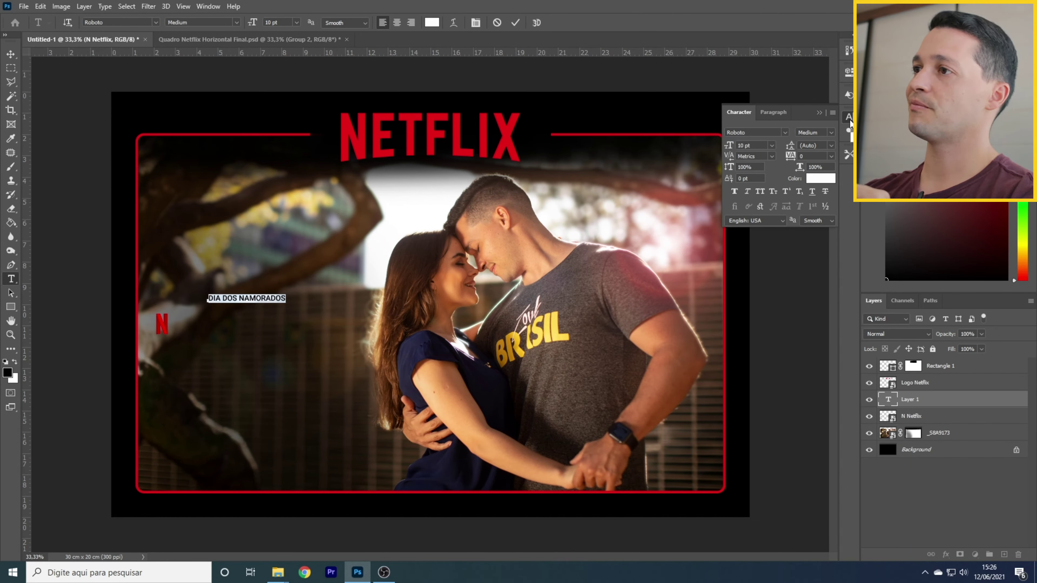
pyautogui.click(831, 156)
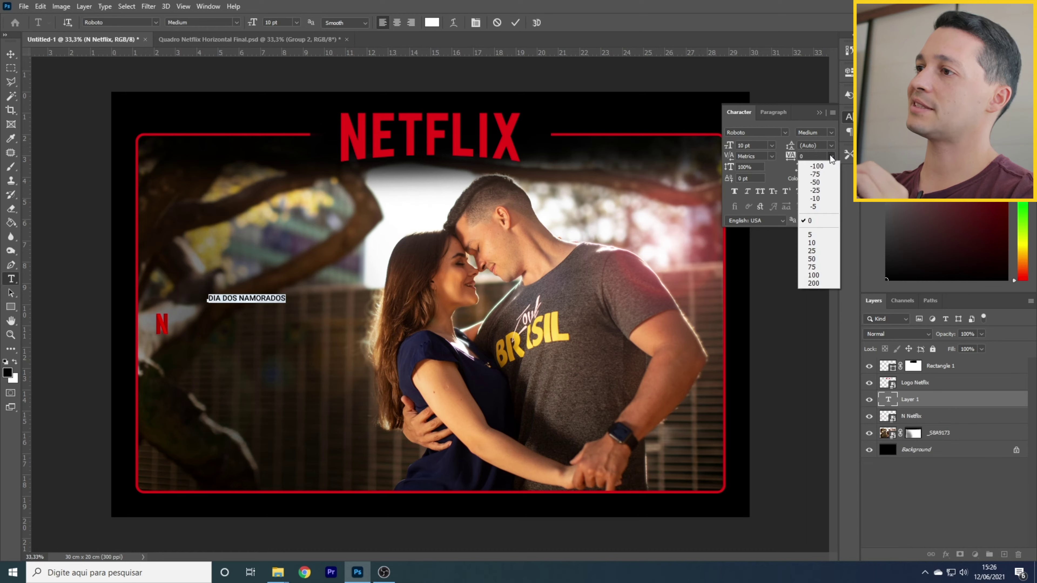
pyautogui.click(820, 276)
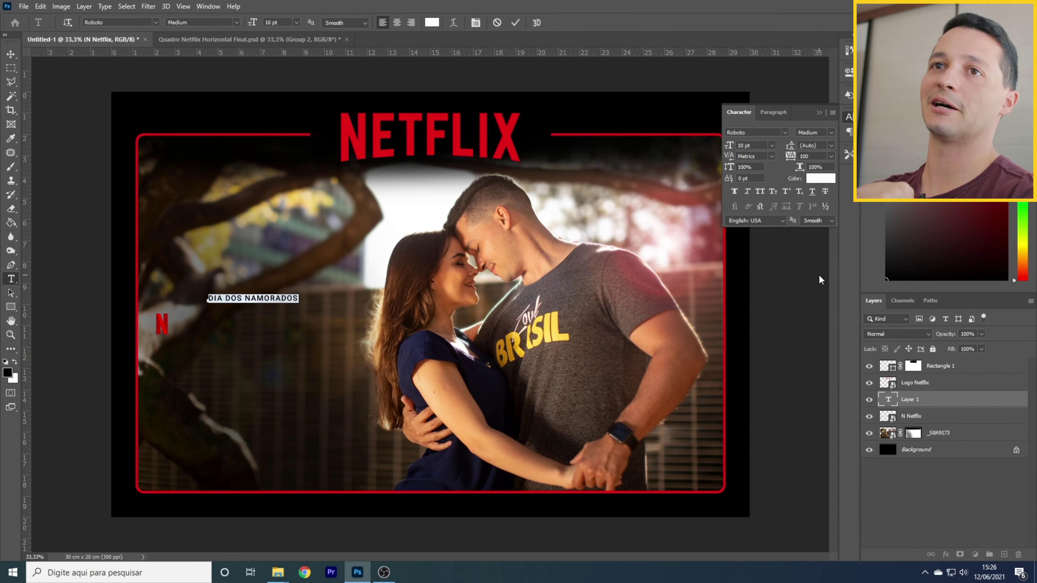
# Step: Move the "DIA DOS NAMORADOS" text to the right of the N icon and shrink the icon slightly
pyautogui.click(11, 54)
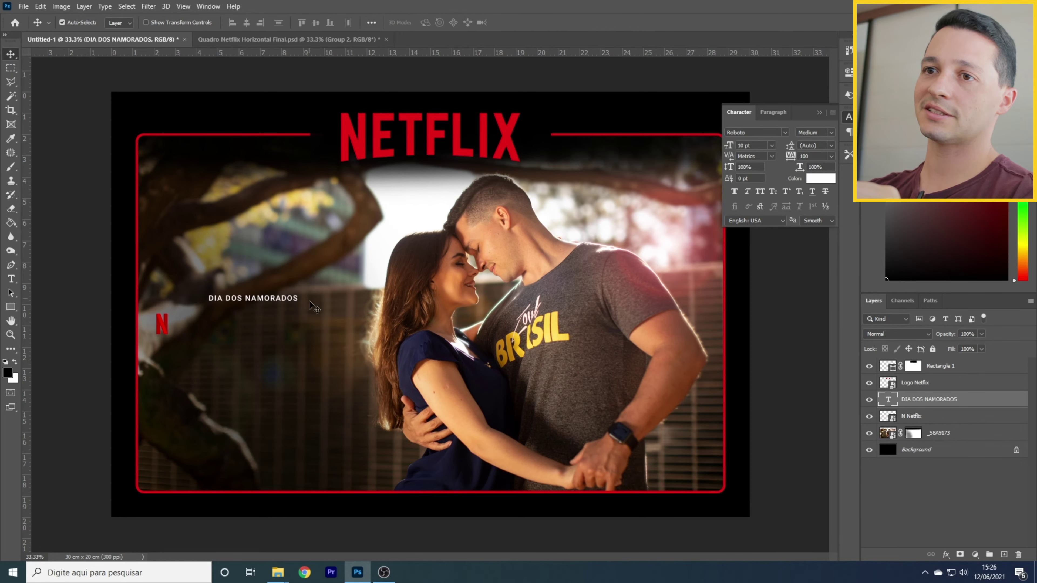
pyautogui.moveTo(260, 298); pyautogui.dragTo(228, 328)
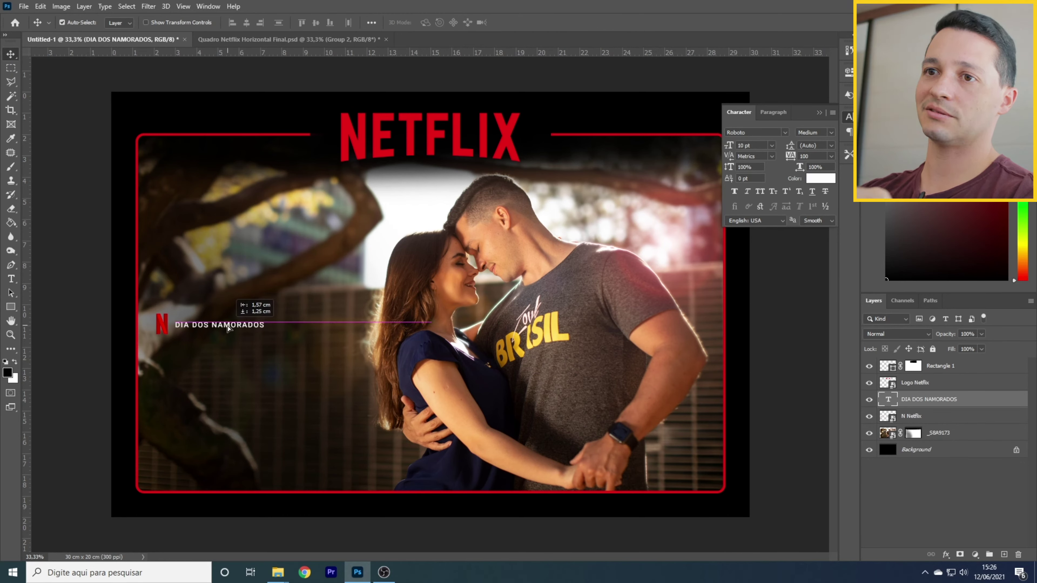
pyautogui.click(162, 322)
pyautogui.hotkey('ctrl', 't')
pyautogui.moveTo(170, 311); pyautogui.dragTo(165, 319)
pyautogui.press('Return')
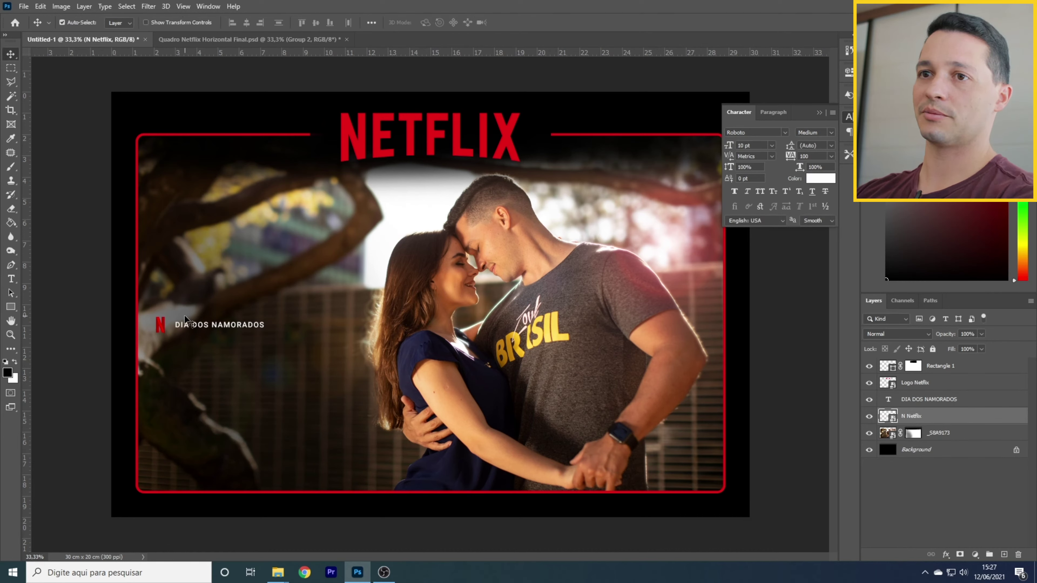
# Step: Nudge the N icon slightly up and to the left, away from the "DIA DOS NAMORADOS" text
pyautogui.hotkey('shift', 'Up')
pyautogui.hotkey('shift', 'Up')
pyautogui.hotkey('shift', 'Up')
pyautogui.hotkey('shift', 'Up')
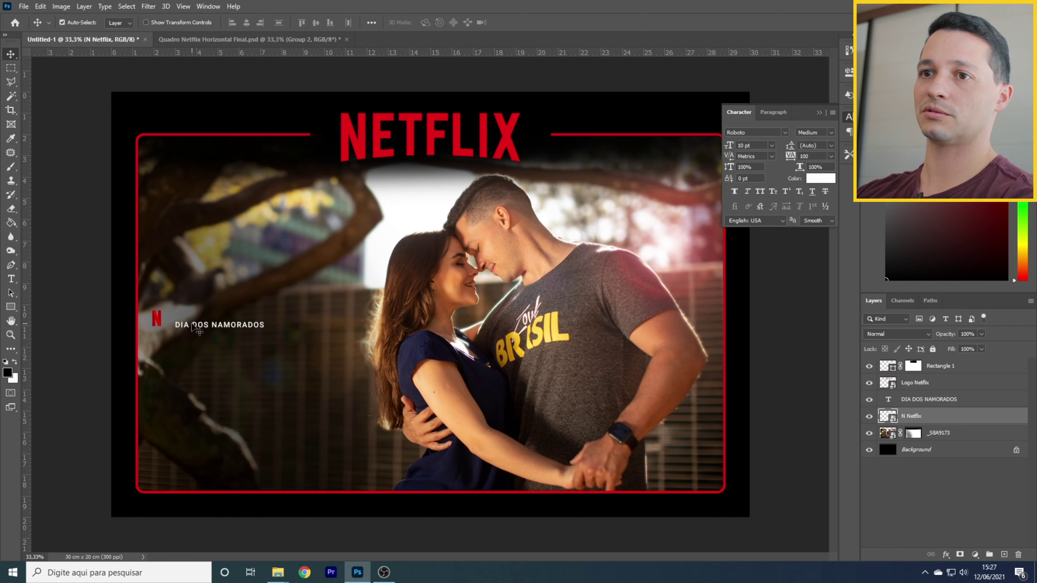
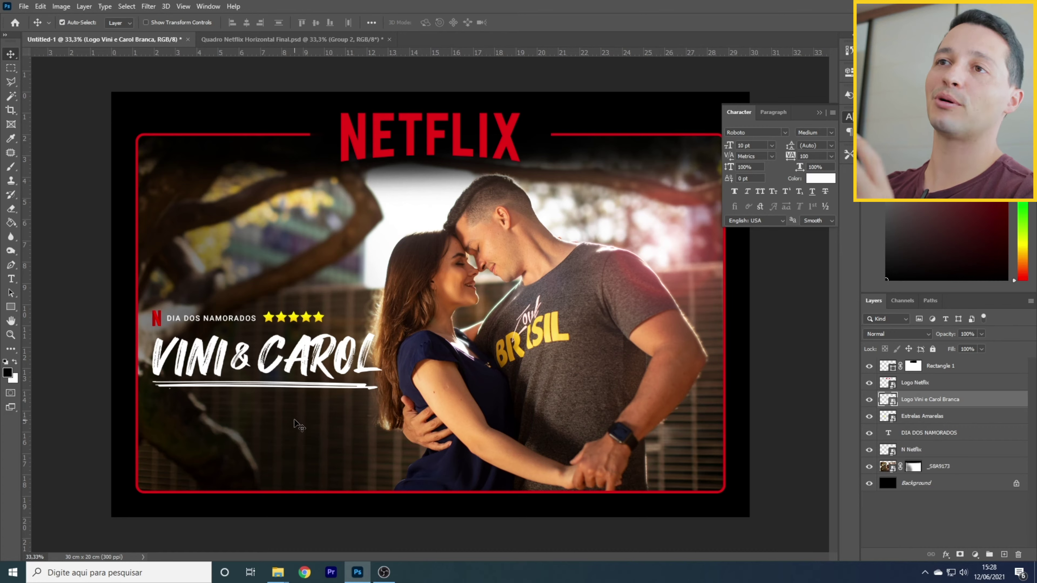
# Step: Copy the whole synopsis paragraph from the text layer in Quadro Netflix Horizontal Final.psd
pyautogui.click(299, 40)
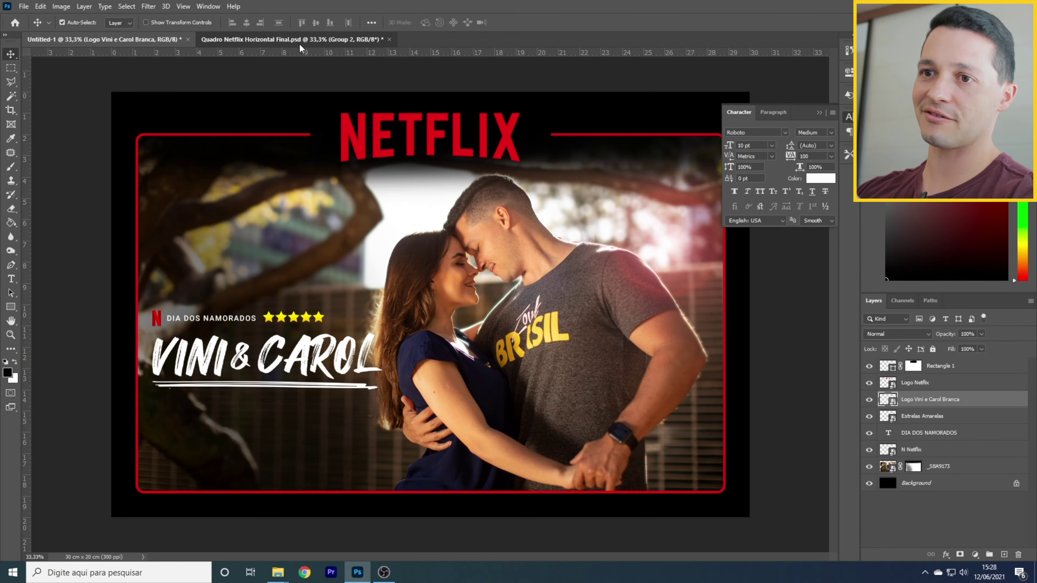
pyautogui.click(11, 278)
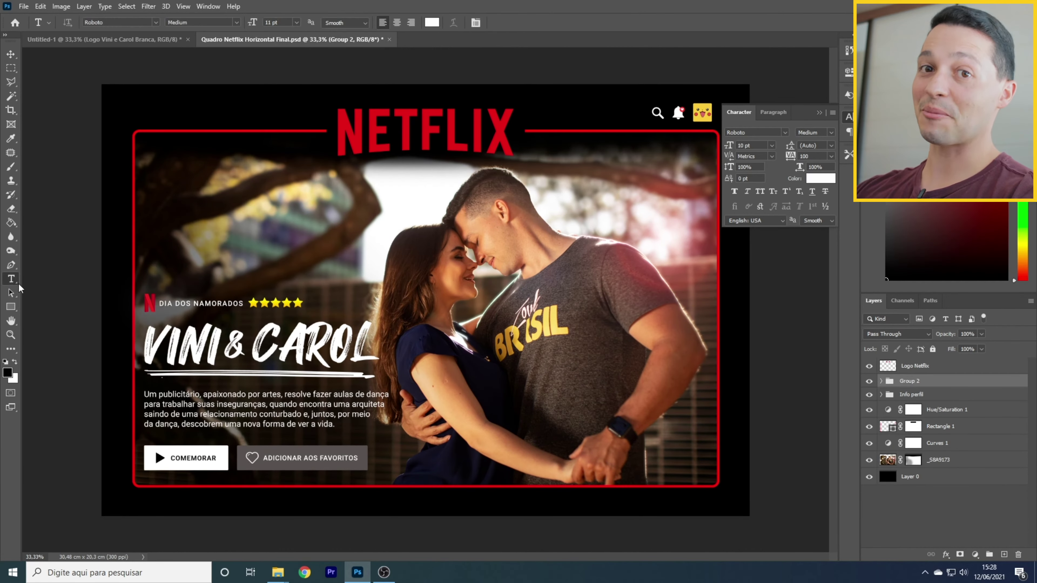
pyautogui.click(148, 390)
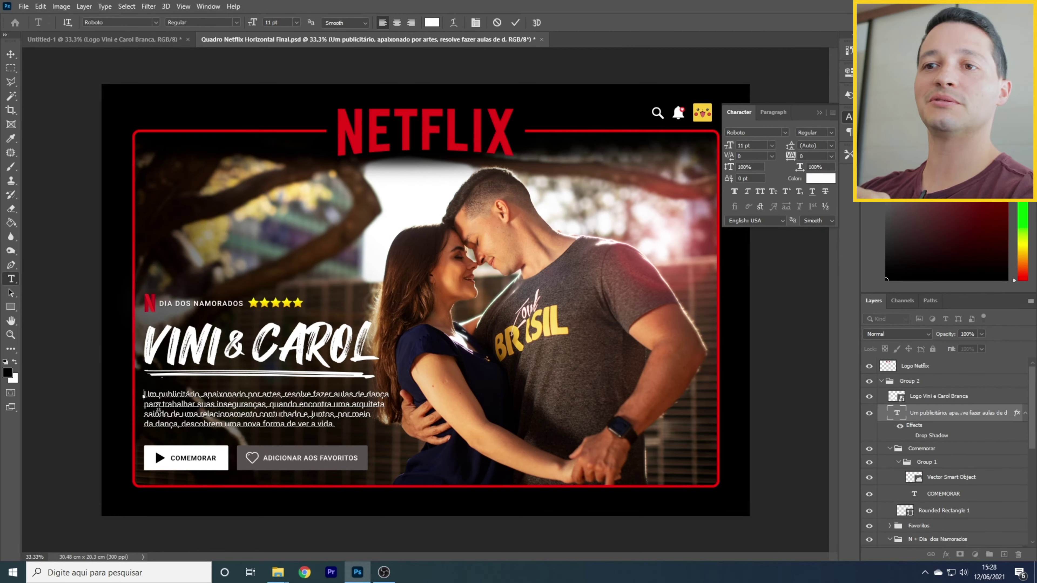
pyautogui.moveTo(145, 393); pyautogui.dragTo(339, 421)
pyautogui.hotkey('ctrl', 'c')
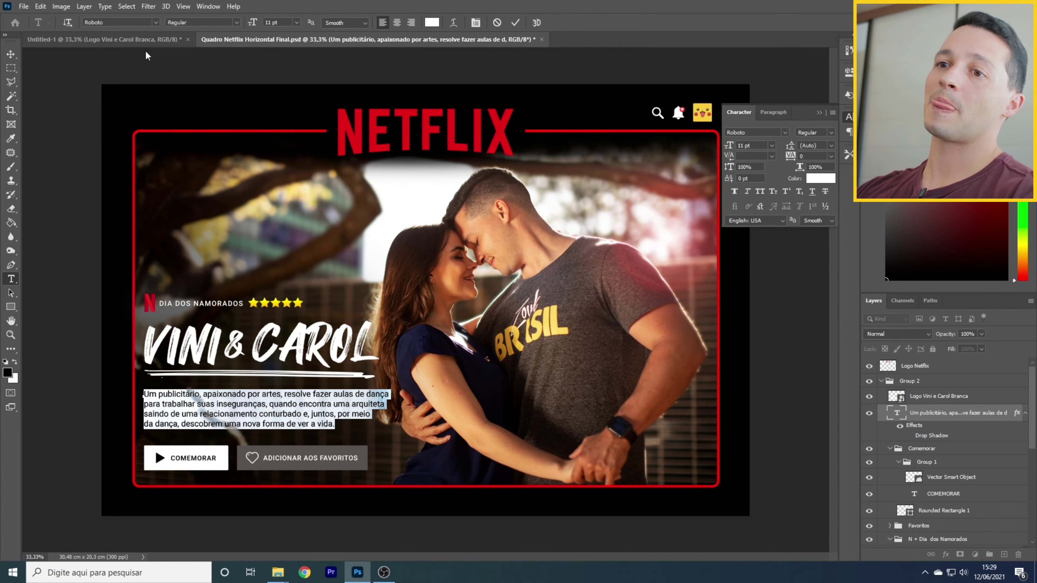
# Step: Paste the synopsis as a new text layer in Untitled-1 and align it with the left edge of the title logo, just below it
pyautogui.click(122, 39)
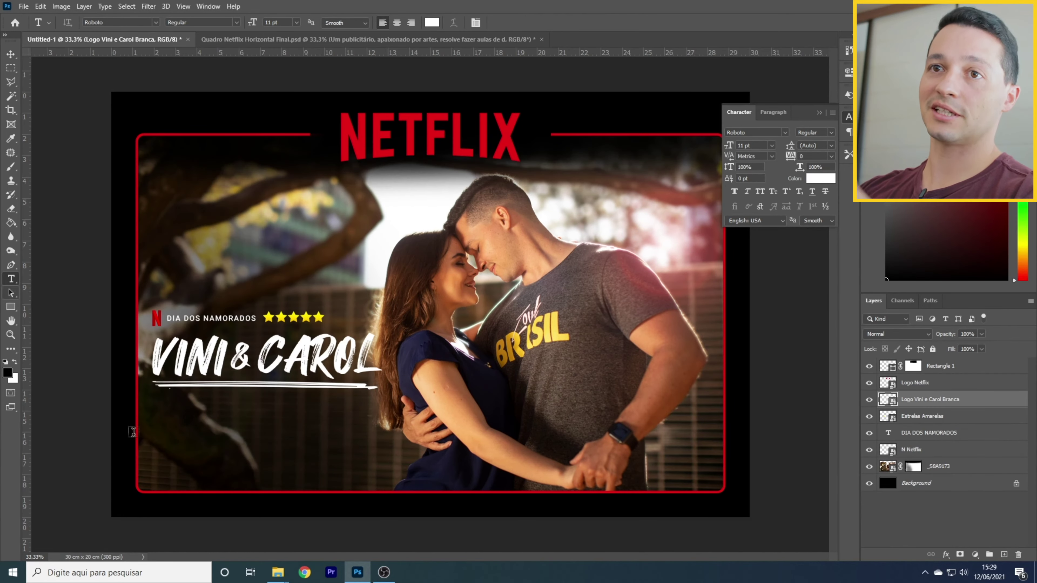
pyautogui.click(181, 426)
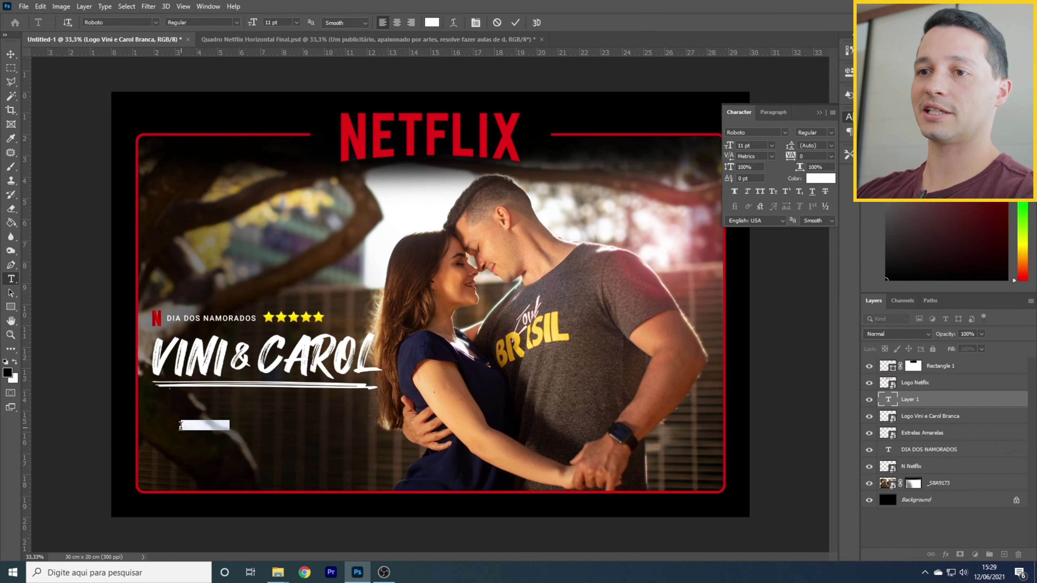
pyautogui.hotkey('ctrl', 'v')
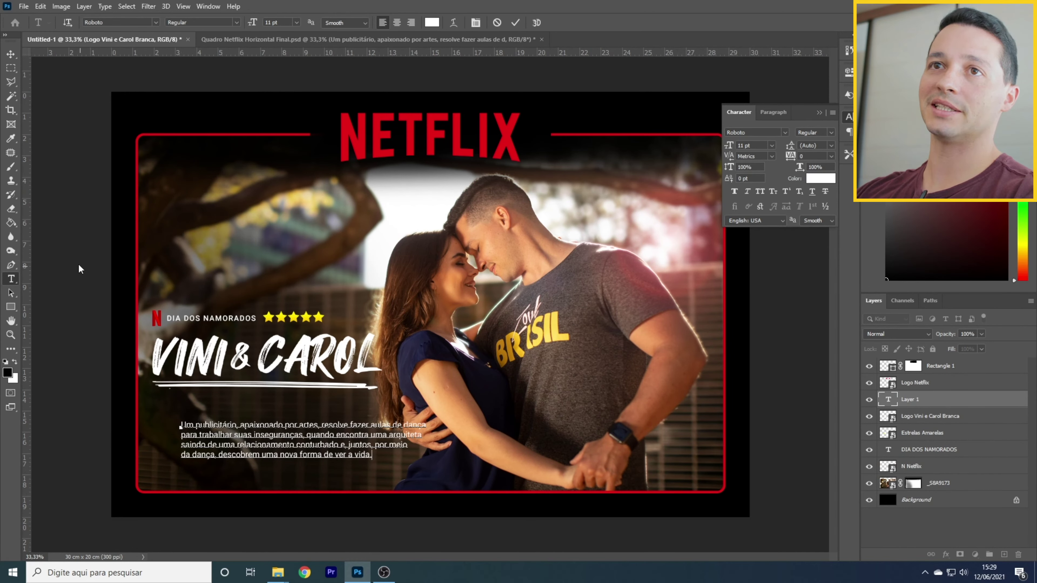
pyautogui.click(10, 54)
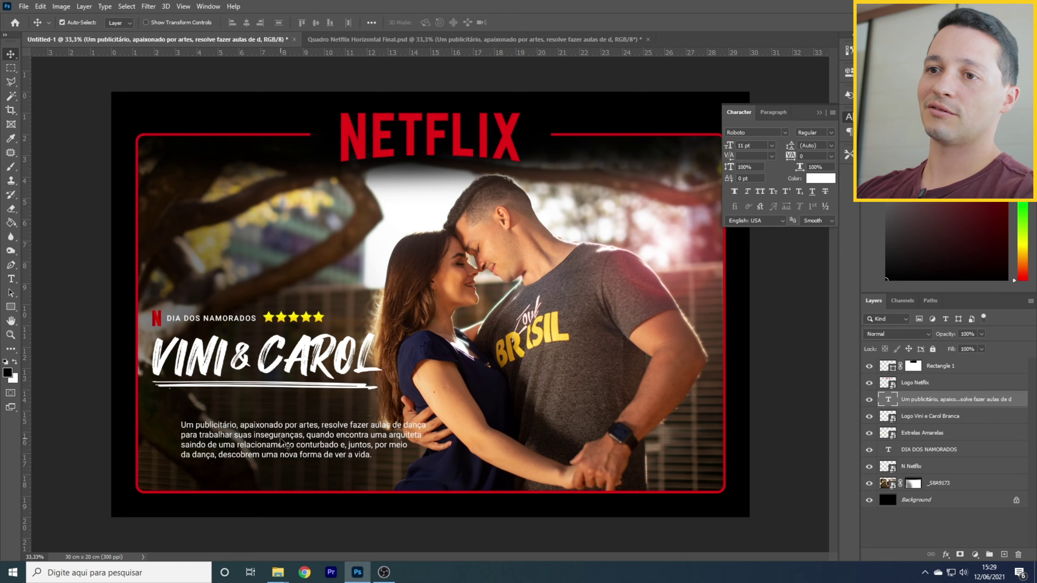
pyautogui.moveTo(280, 438); pyautogui.dragTo(254, 425)
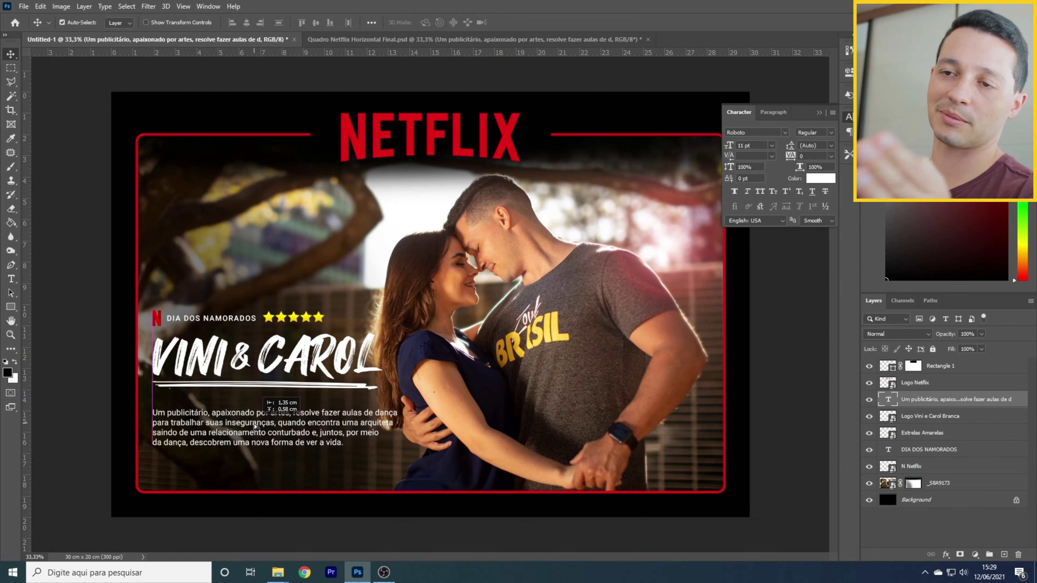
# Step: Move the synopsis text up closer to the title logo, matching the gap between the title and the tagline
pyautogui.moveTo(253, 424); pyautogui.dragTo(254, 419)
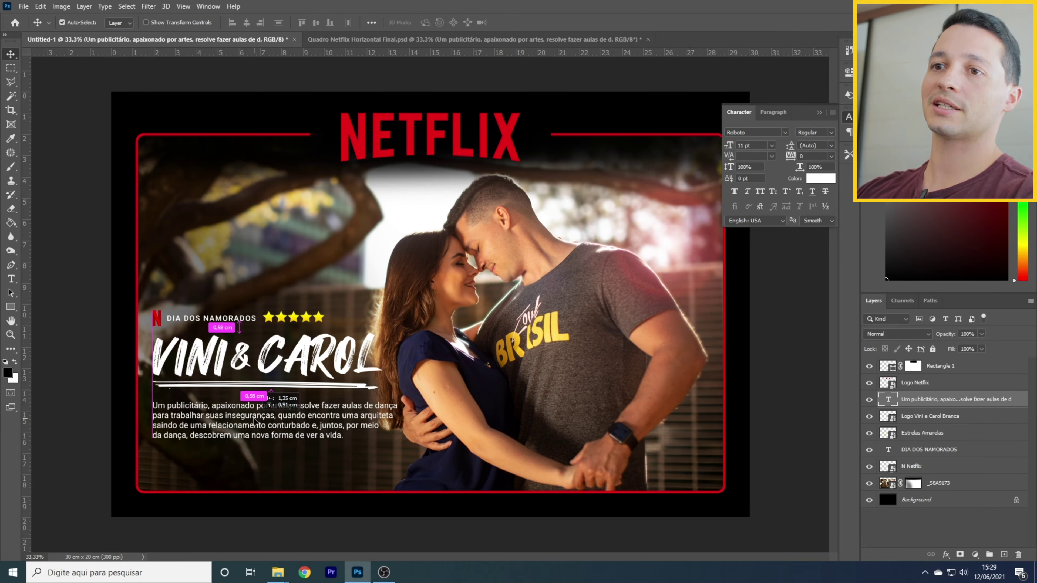
pyautogui.moveTo(254, 422); pyautogui.dragTo(255, 422)
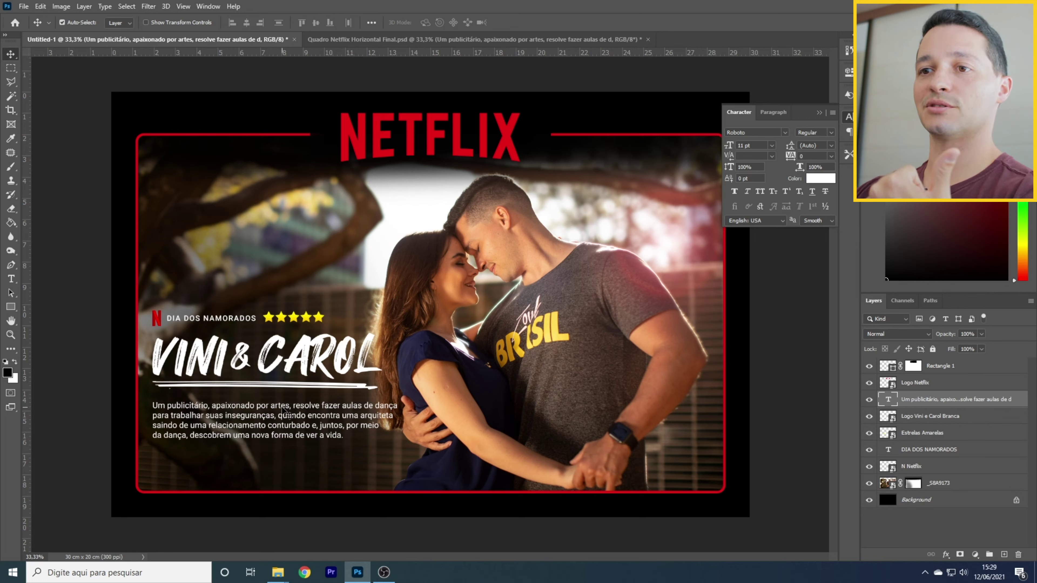
pyautogui.moveTo(287, 410); pyautogui.dragTo(288, 402)
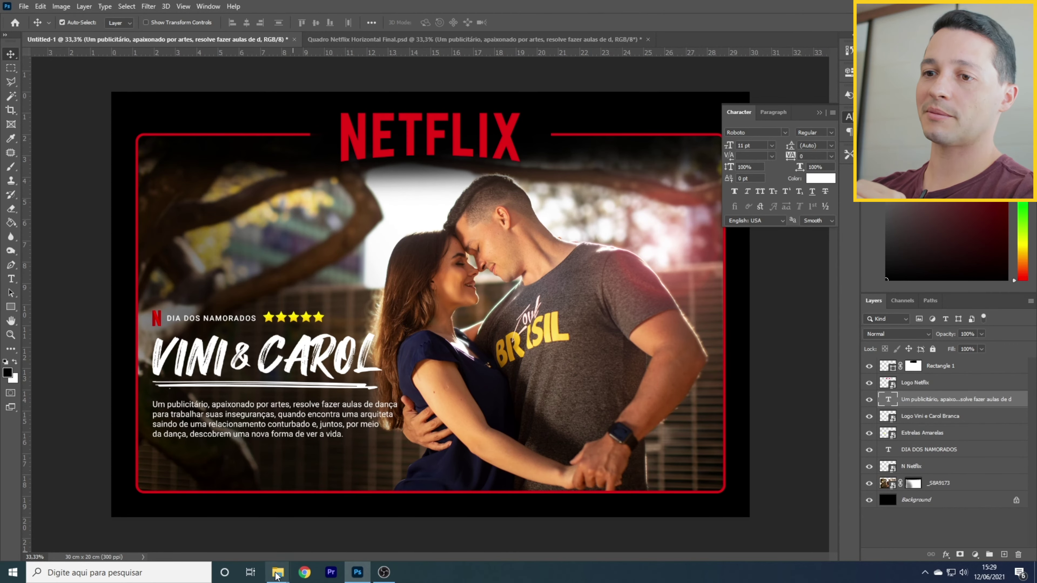
# Step: Place the Referência tela Netflix image into the design and shift it right so its buttons sit beside the synopsis
pyautogui.moveTo(282, 571)
pyautogui.click(223, 527)
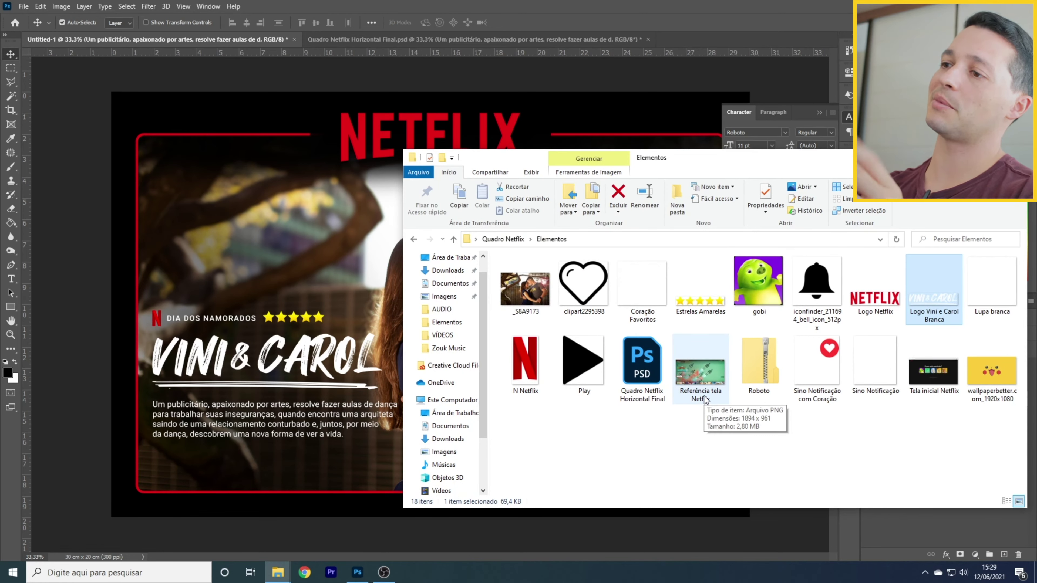
pyautogui.moveTo(708, 398); pyautogui.dragTo(409, 304)
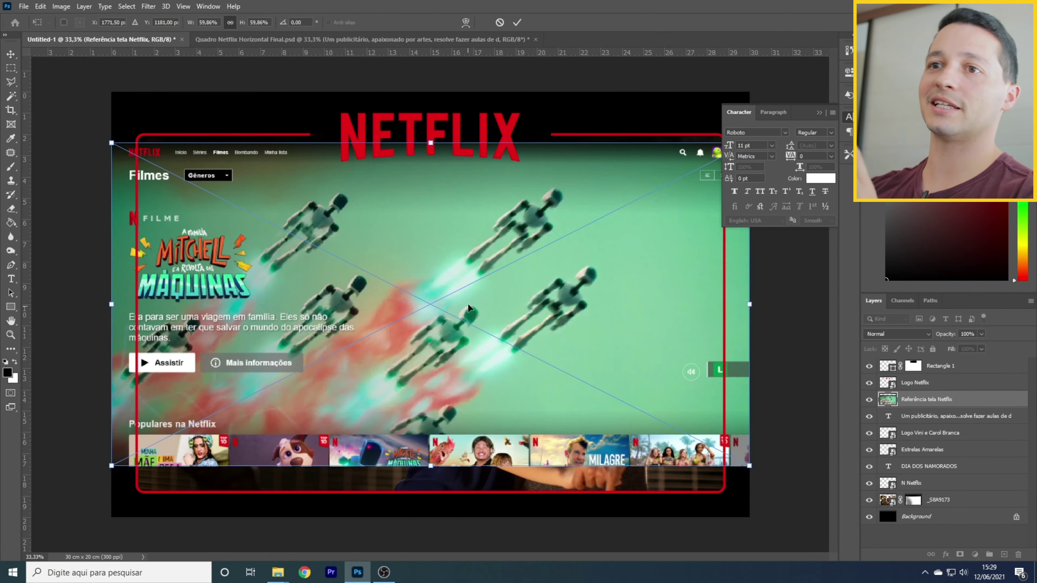
pyautogui.moveTo(335, 254); pyautogui.dragTo(399, 267)
pyautogui.press('Return')
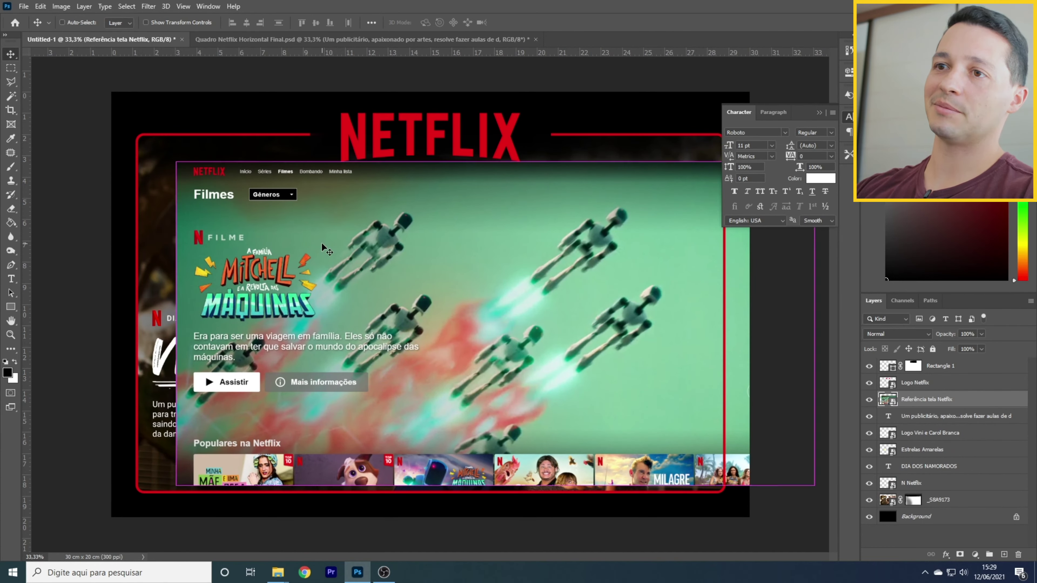
pyautogui.hotkey('ctrl', '+')
pyautogui.moveTo(291, 243); pyautogui.dragTo(437, 270)
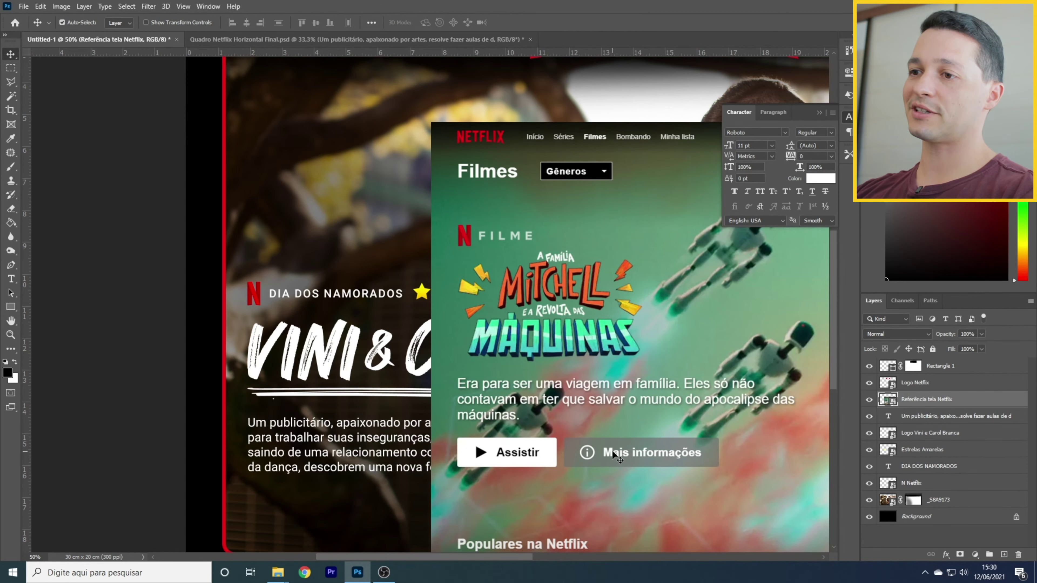
pyautogui.moveTo(644, 453); pyautogui.dragTo(534, 476)
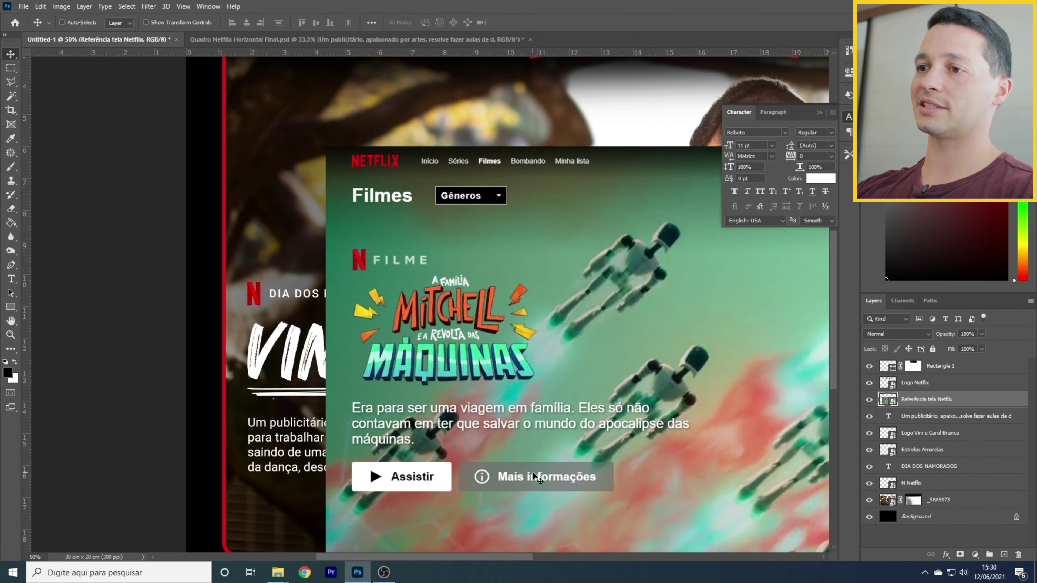
# Step: Draw a 370 x 112 px rectangle with 5 px corners over the reference's Assistir button and fill it white
pyautogui.scroll(4, 534, 475)
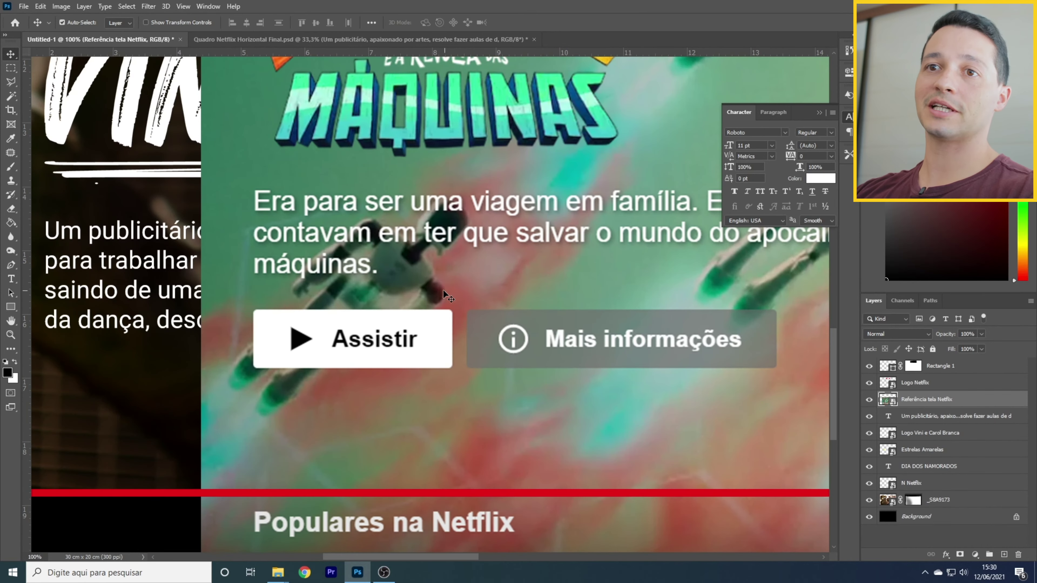
pyautogui.click(11, 309)
pyautogui.moveTo(252, 309); pyautogui.dragTo(452, 369)
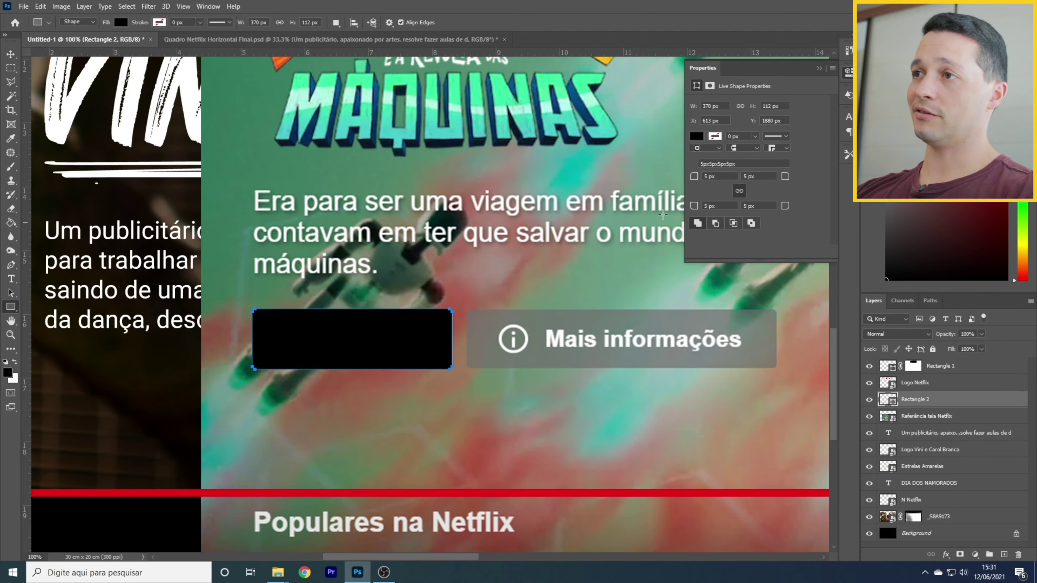
pyautogui.click(696, 137)
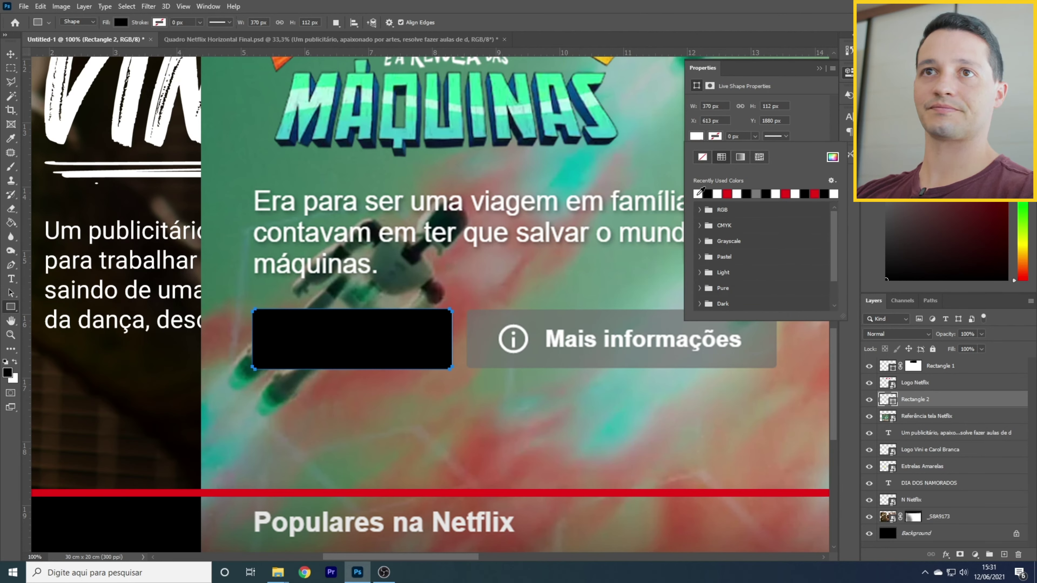
pyautogui.click(698, 194)
pyautogui.click(11, 54)
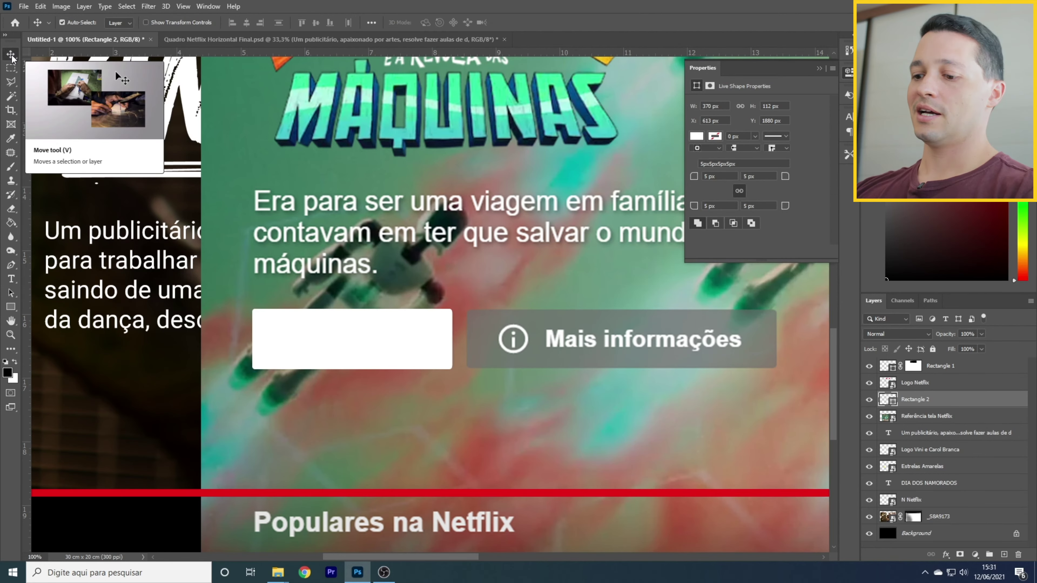
# Step: Shift the white rectangle below the Assistir button to compare them, and return it over the button
pyautogui.hotkey('shift', 'Down')
pyautogui.hotkey('shift', 'Down')
pyautogui.hotkey('shift', 'Down')
pyautogui.hotkey('shift', 'Down')
pyautogui.hotkey('shift', 'Down')
pyautogui.hotkey('shift', 'Down')
pyautogui.hotkey('shift', 'Down')
pyautogui.hotkey('shift', 'Down')
pyautogui.hotkey('shift', 'Down')
pyautogui.hotkey('shift', 'Down')
pyautogui.hotkey('shift', 'Down')
pyautogui.hotkey('shift', 'Down')
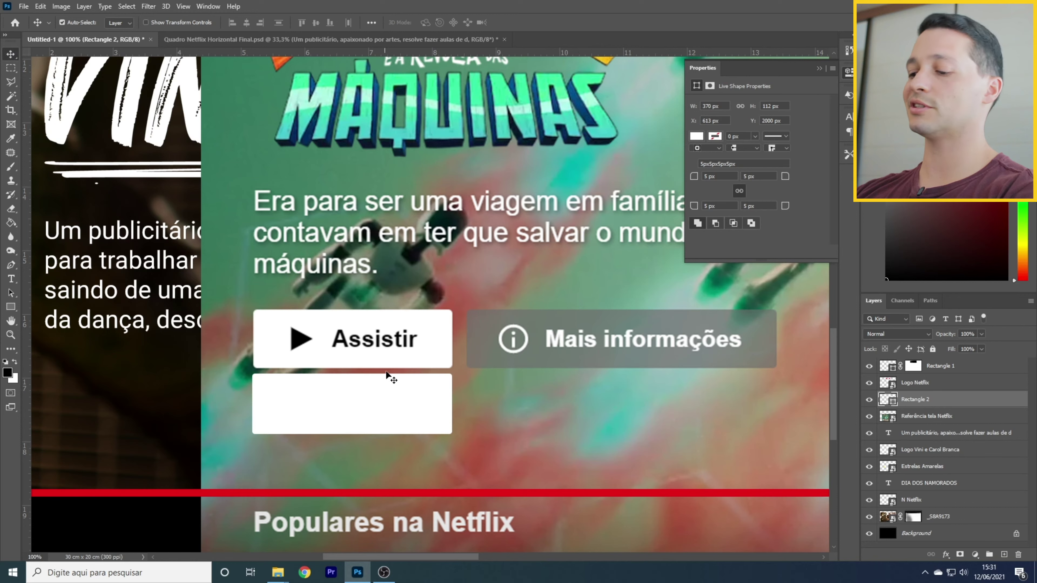
pyautogui.moveTo(377, 416); pyautogui.dragTo(376, 352)
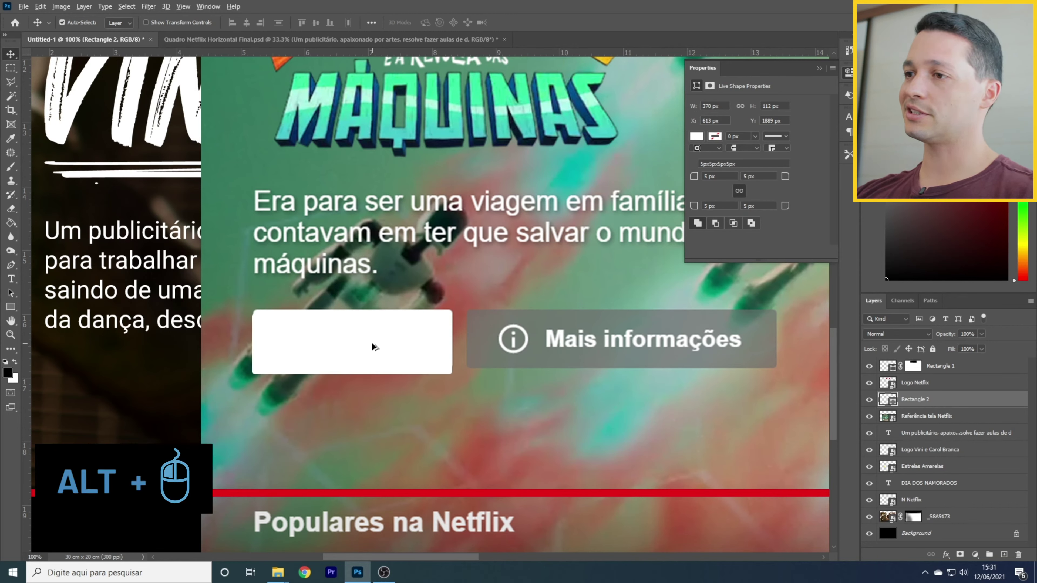
# Step: Duplicate the white rectangle onto the Mais informações button and stretch the copy to about 574 px wide
pyautogui.moveTo(373, 347); pyautogui.dragTo(587, 343)
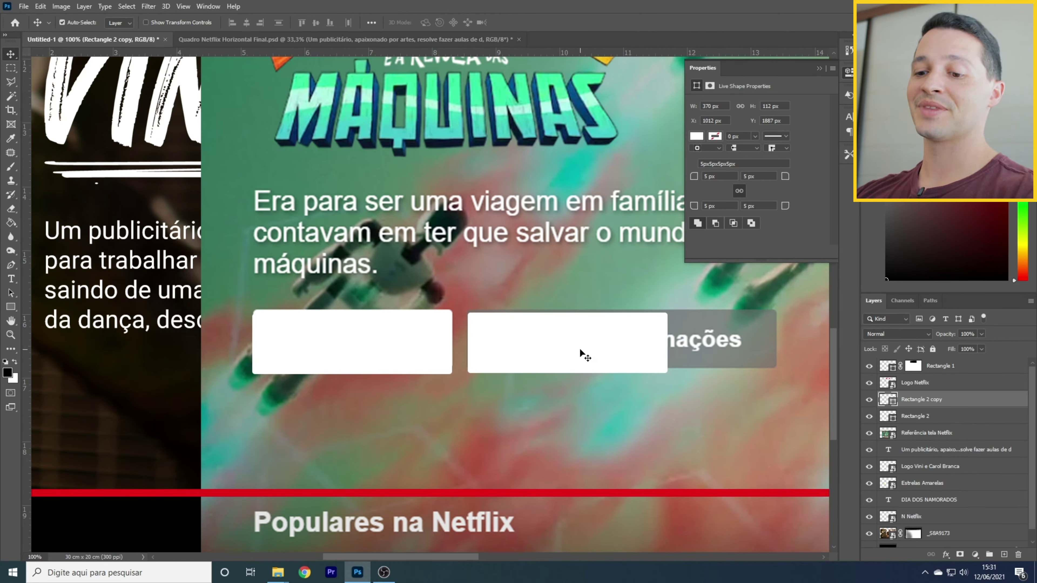
pyautogui.hotkey('ctrl', 't')
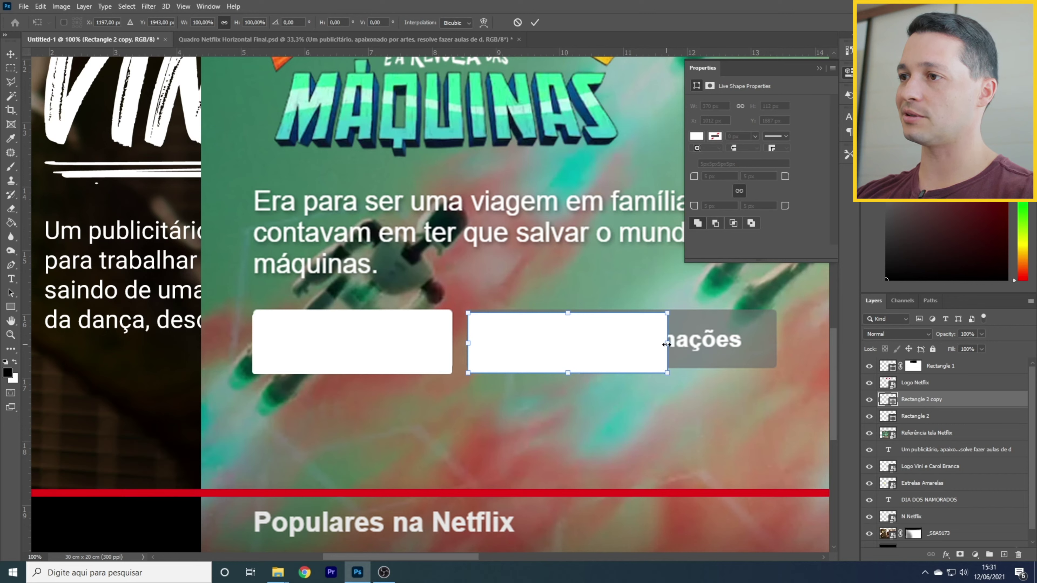
pyautogui.moveTo(667, 344); pyautogui.dragTo(774, 338)
pyautogui.press('Return')
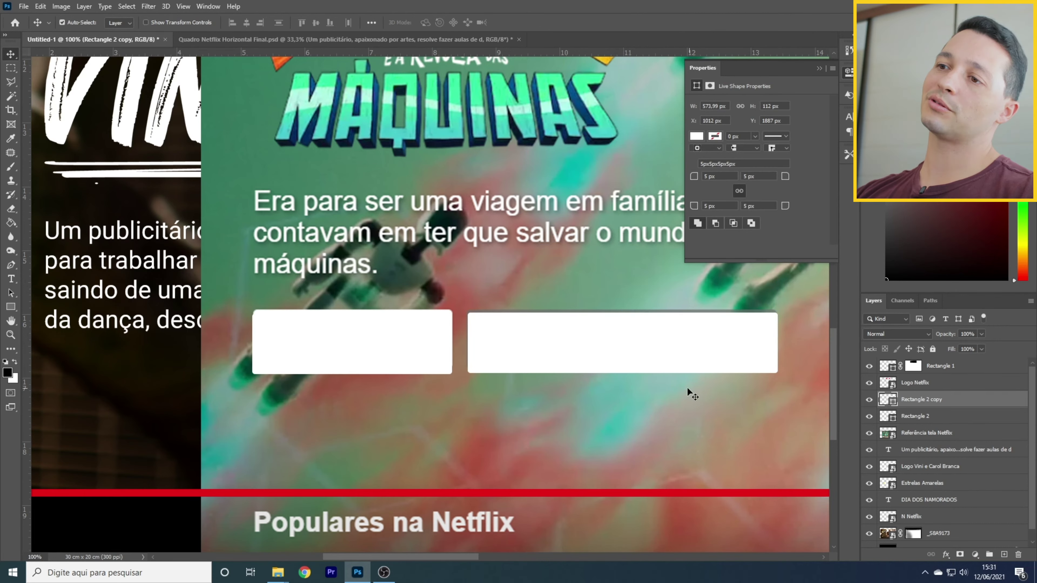
# Step: Move both white rectangles below the reference buttons and delete the Referência tela Netflix layer
pyautogui.moveTo(414, 339); pyautogui.dragTo(410, 419)
pyautogui.moveTo(551, 345); pyautogui.dragTo(550, 422)
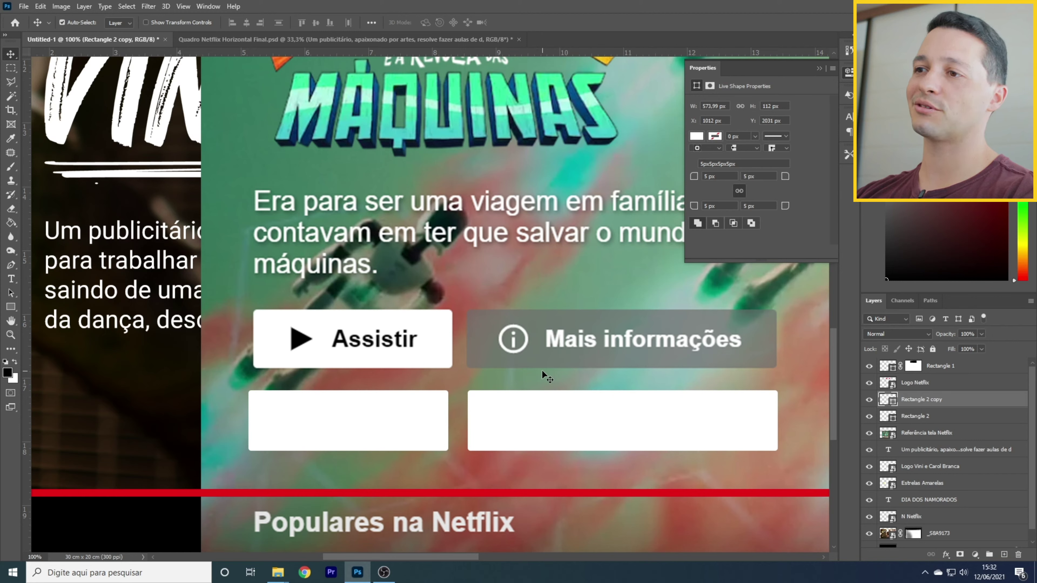
pyautogui.click(554, 288)
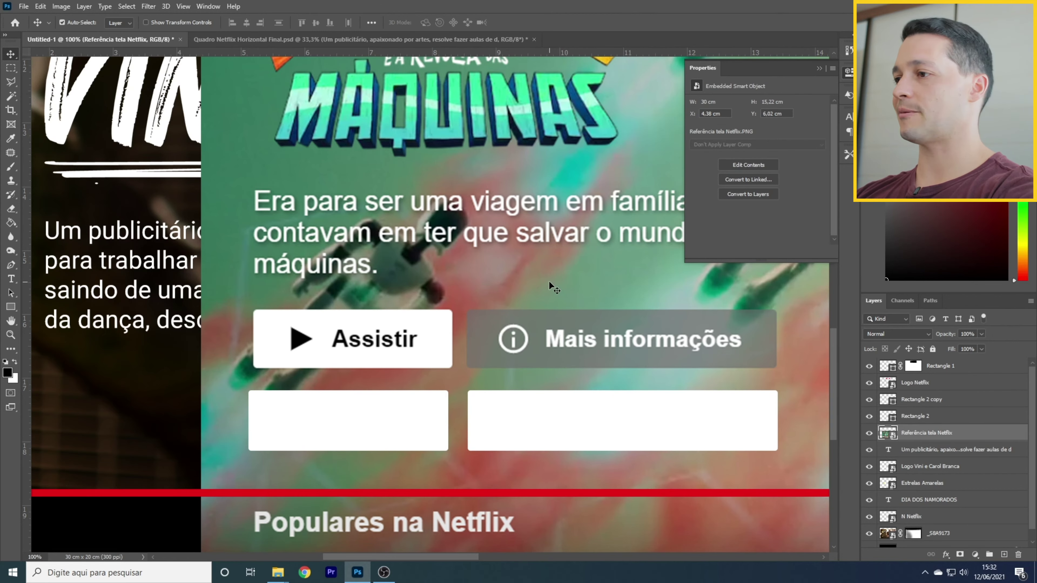
pyautogui.press('Delete')
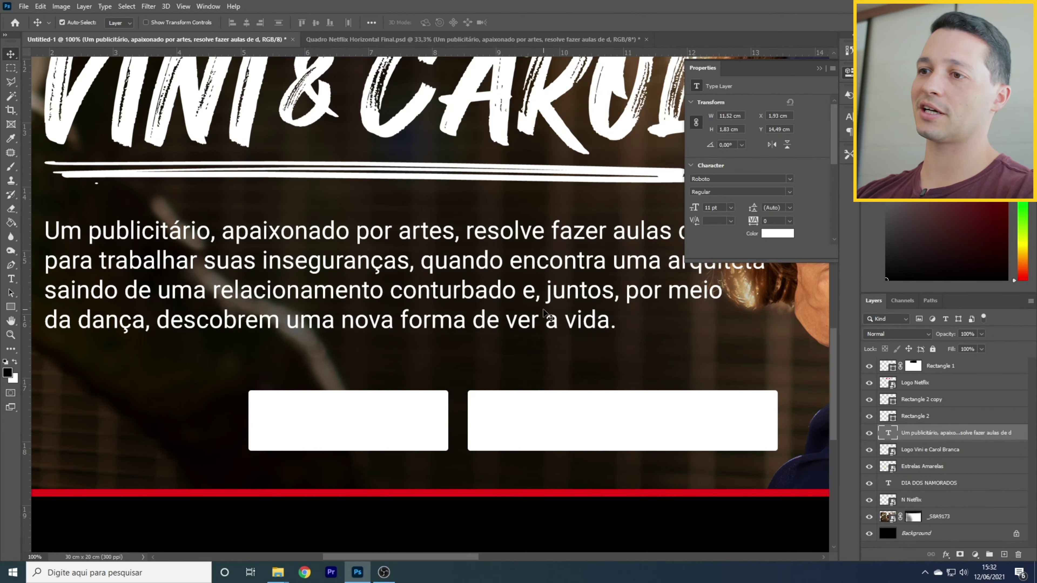
# Step: Select both white rectangles and move them together to the left, beneath the synopsis
pyautogui.click(377, 426)
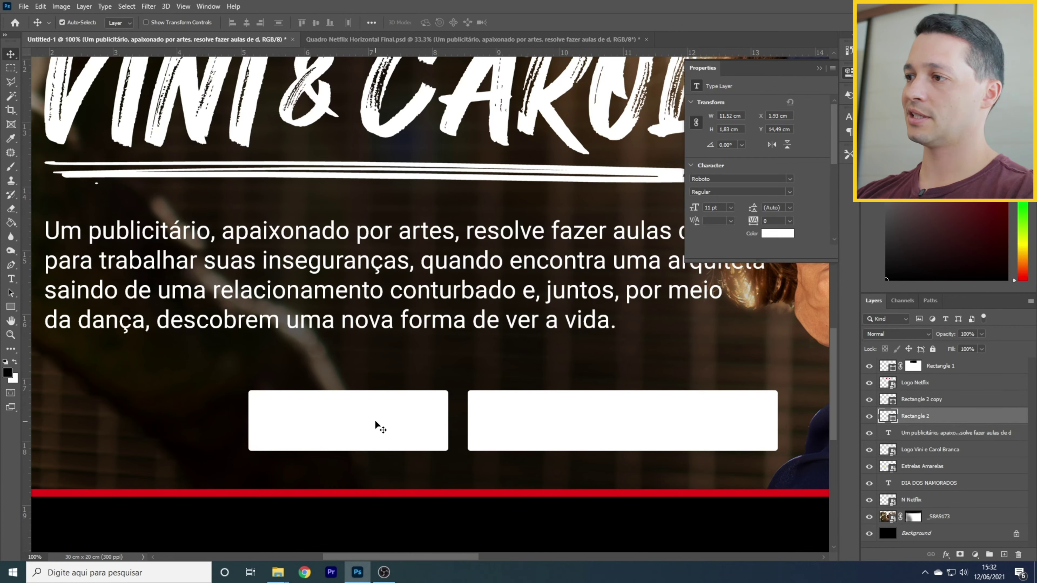
pyautogui.keyDown('ctrl'); pyautogui.keyDown('shift'); pyautogui.click(552, 418); pyautogui.keyUp('shift'); pyautogui.keyUp('ctrl')
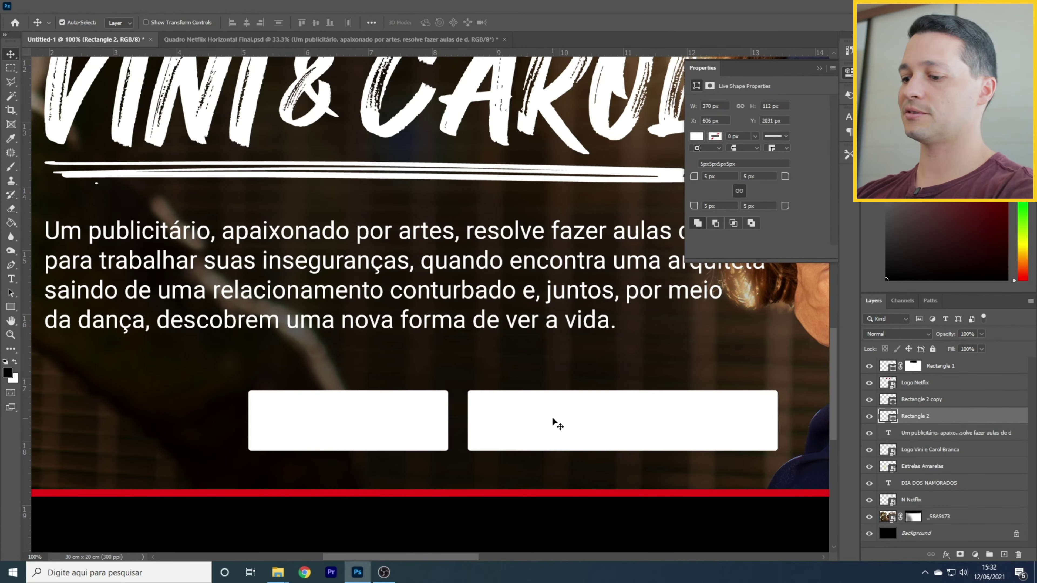
pyautogui.hotkey('shift', 'Left')
pyautogui.hotkey('shift', 'Left')
pyautogui.hotkey('shift', 'Left')
pyautogui.hotkey('shift', 'Left')
pyautogui.hotkey('shift', 'Left')
pyautogui.hotkey('shift', 'Left')
pyautogui.hotkey('shift', 'Left')
pyautogui.hotkey('shift', 'Left')
pyautogui.hotkey('shift', 'Left')
pyautogui.hotkey('shift', 'Left')
pyautogui.hotkey('shift', 'Left')
pyautogui.hotkey('shift', 'Left')
pyautogui.hotkey('shift', 'Left')
pyautogui.hotkey('shift', 'Left')
pyautogui.hotkey('shift', 'Left')
pyautogui.hotkey('shift', 'Left')
pyautogui.hotkey('shift', 'Left')
pyautogui.hotkey('shift', 'Left')
pyautogui.hotkey('shift', 'Left')
pyautogui.hotkey('shift', 'Left')
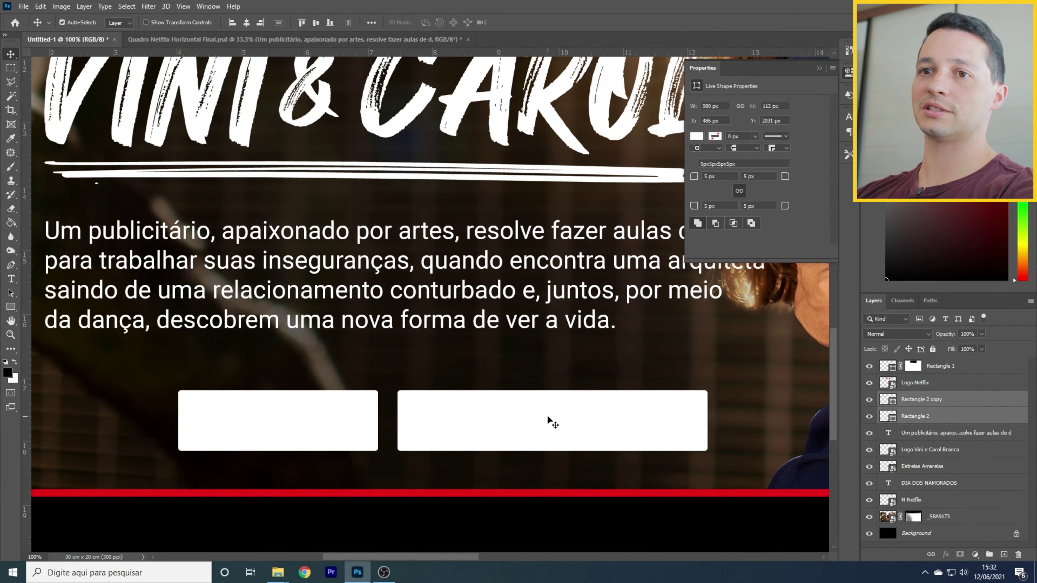
pyautogui.moveTo(505, 428); pyautogui.dragTo(543, 407)
# Step: Scale the two rectangles together to about 1210 x 144 px, aligned with the synopsis's left edge
pyautogui.hotkey('ctrl', 't')
pyautogui.hotkey('ctrl', '-')
pyautogui.hotkey('ctrl', '-')
pyautogui.press('Return')
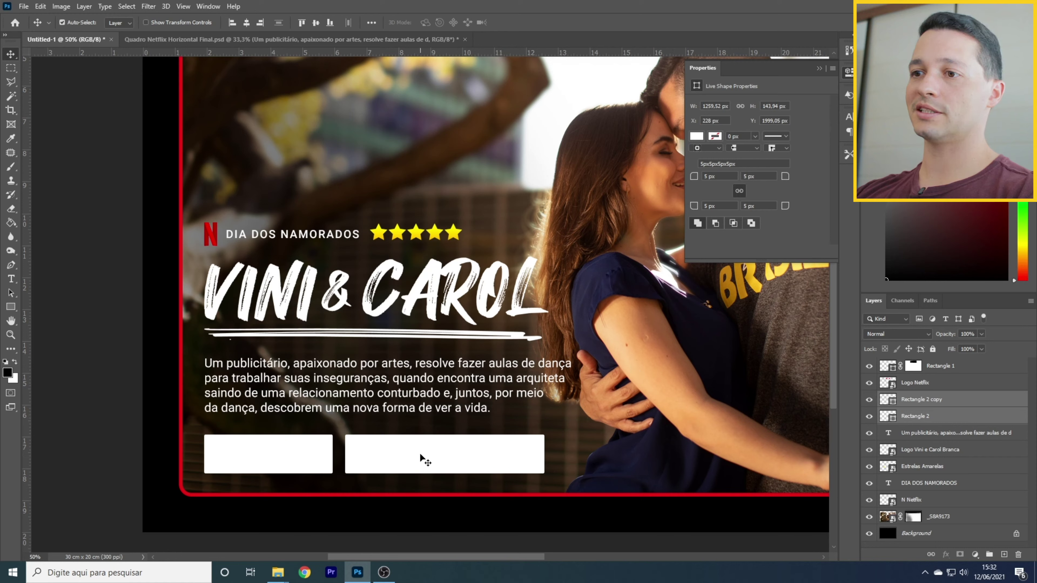
# Step: Change the fill of the wider rectangle, Rectangle 2 copy, to grey
pyautogui.click(490, 463)
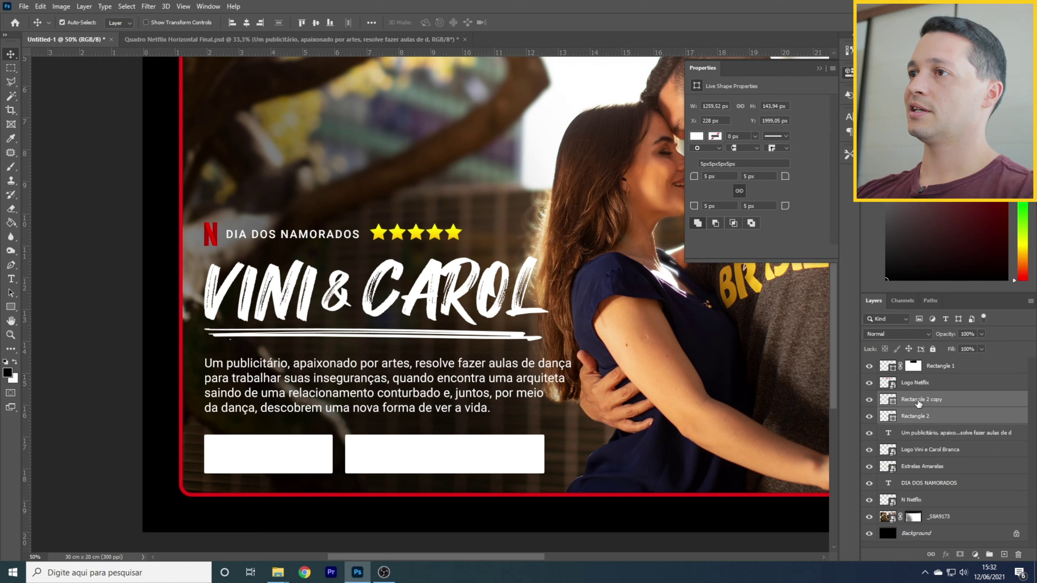
pyautogui.click(697, 136)
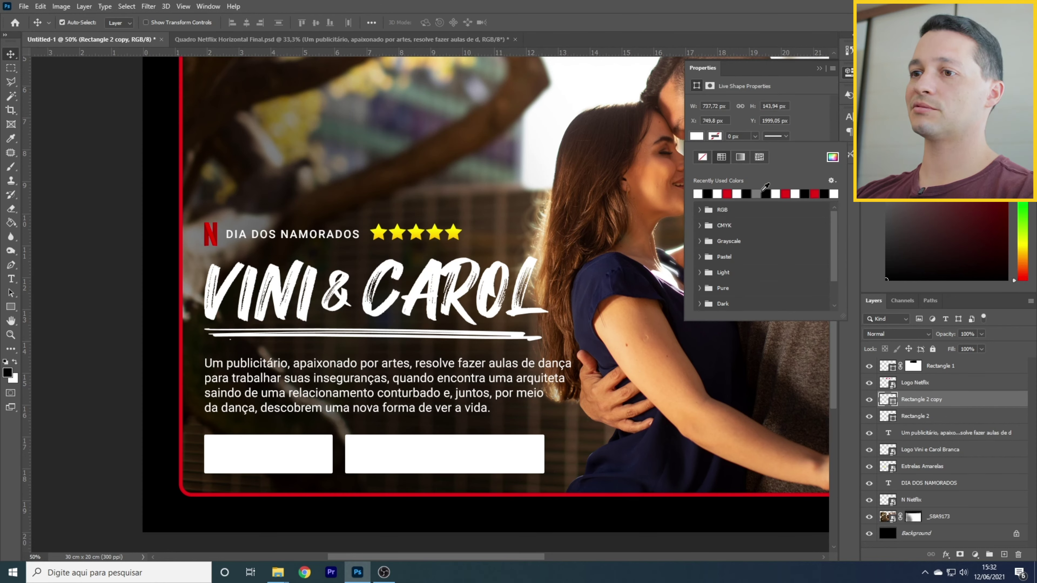
pyautogui.click(757, 194)
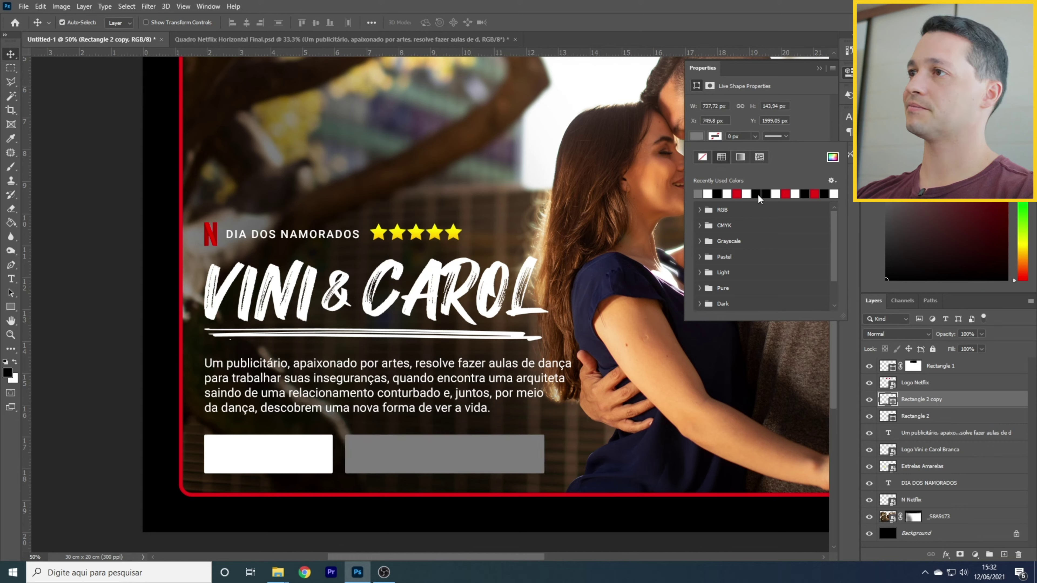
pyautogui.click(819, 69)
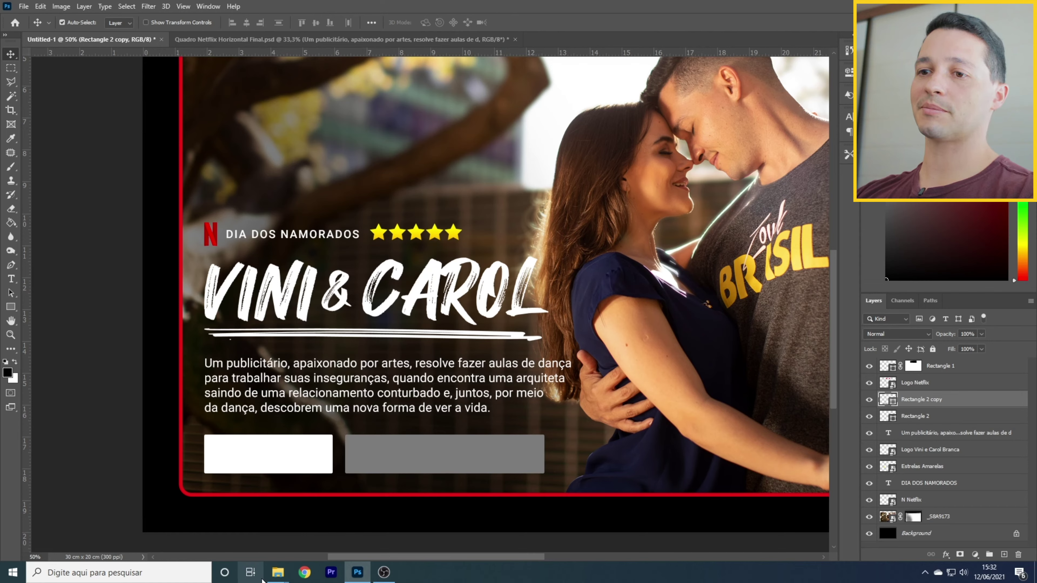
# Step: Place the Play image, shrink it to icon size and position it at the left end of the white button
pyautogui.moveTo(277, 572)
pyautogui.click(229, 535)
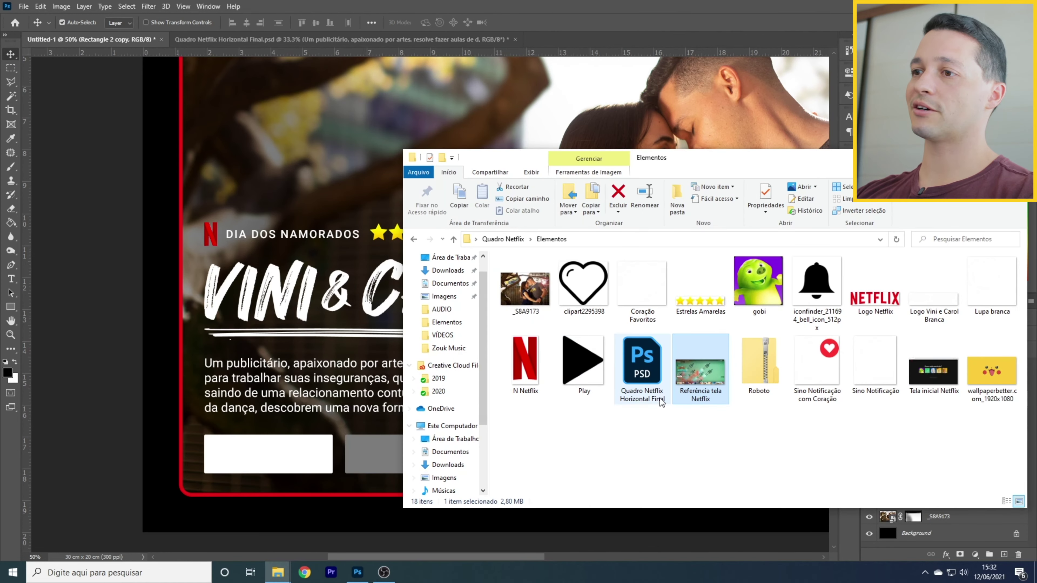
pyautogui.moveTo(583, 361); pyautogui.dragTo(306, 430)
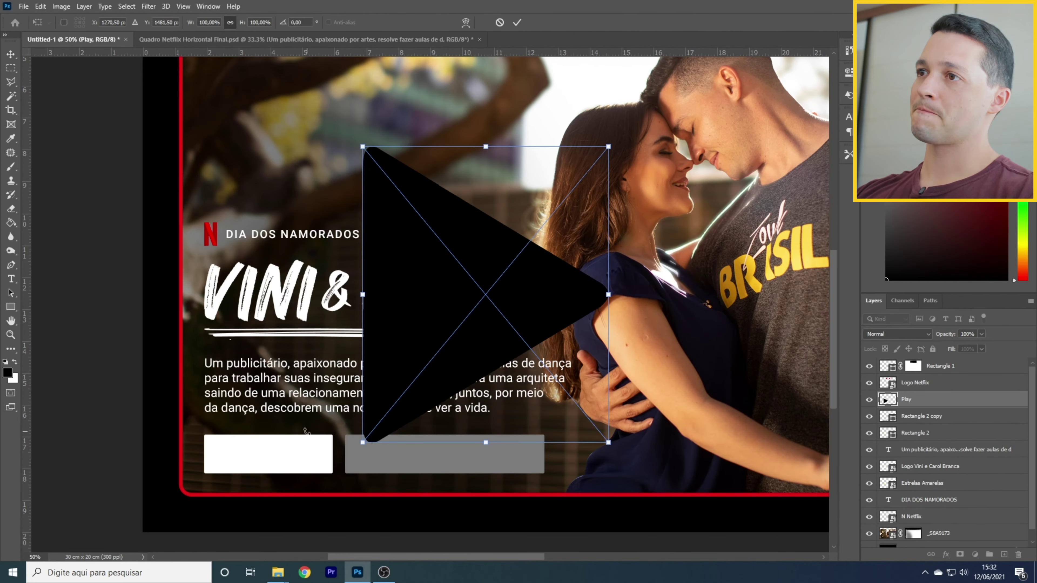
pyautogui.moveTo(608, 146)
pyautogui.moveTo(608, 146); pyautogui.dragTo(334, 363)
pyautogui.moveTo(375, 435); pyautogui.dragTo(236, 459)
pyautogui.press('Return')
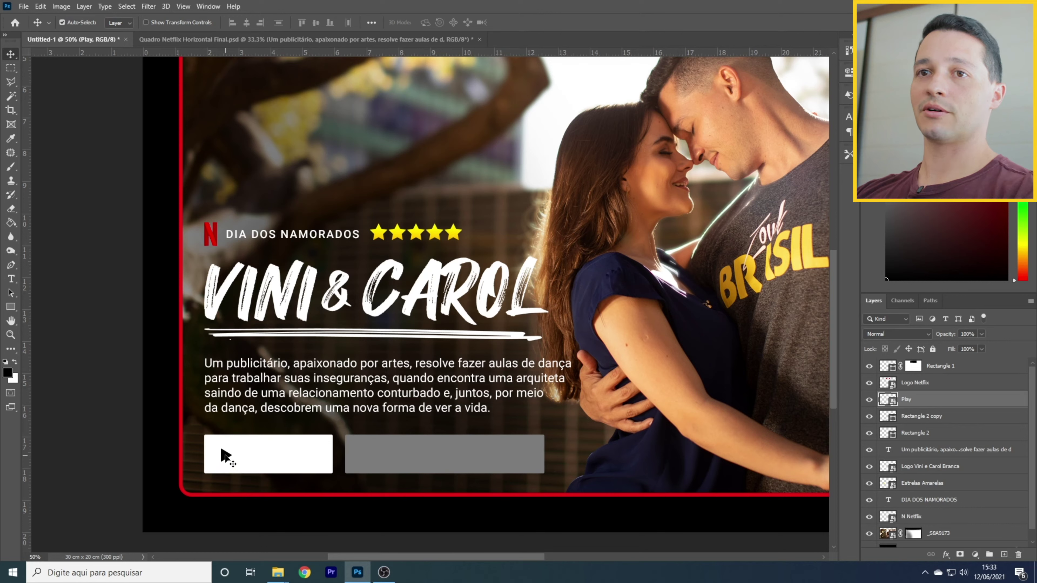
pyautogui.moveTo(236, 459); pyautogui.dragTo(230, 458)
# Step: Add a "COMEMORAR" text layer just above the buttons and set its font style to Roboto Bold
pyautogui.click(11, 279)
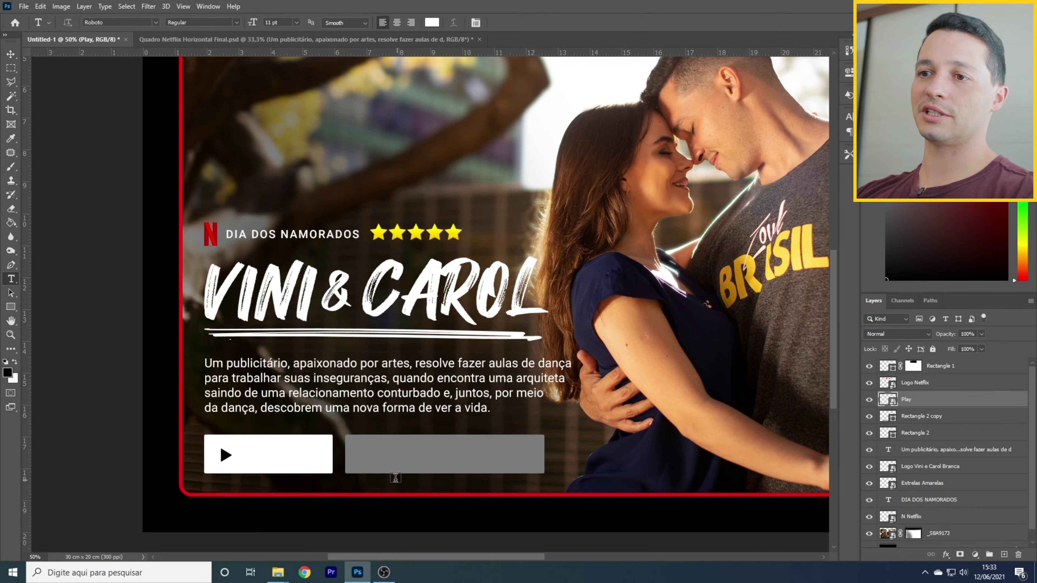
pyautogui.click(323, 424)
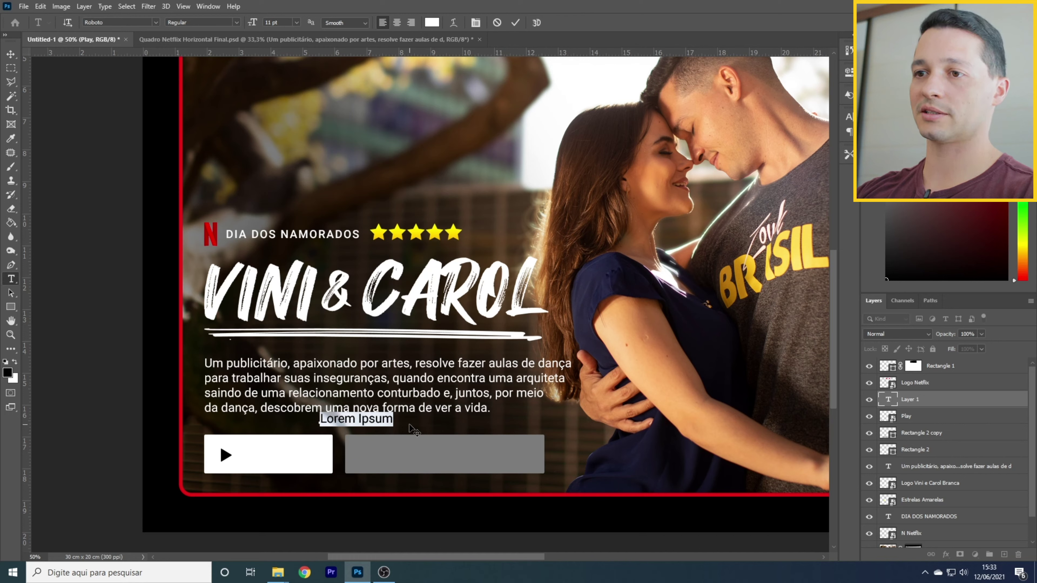
pyautogui.write('COMEMORAR')
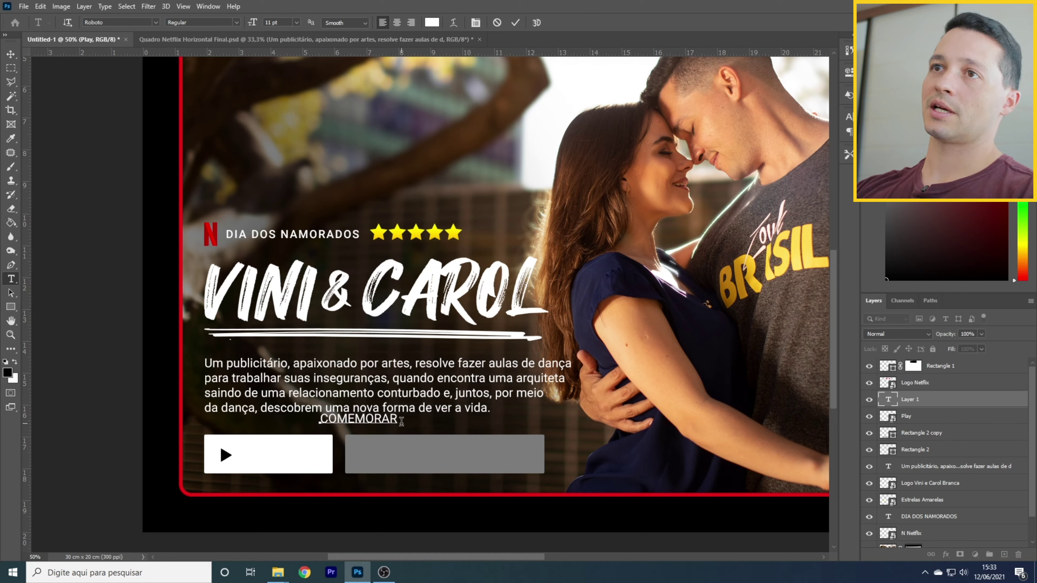
pyautogui.moveTo(401, 421); pyautogui.dragTo(249, 410)
pyautogui.click(235, 26)
pyautogui.click(194, 105)
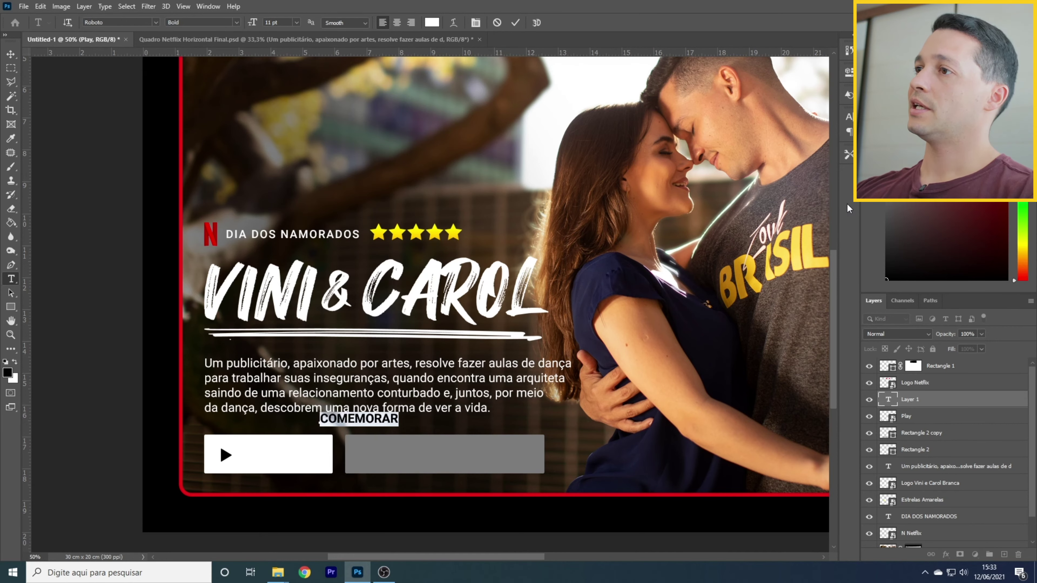
# Step: Set the COMEMORAR text's tracking to 50 and move it onto the white button beside the play icon
pyautogui.click(849, 117)
pyautogui.click(831, 156)
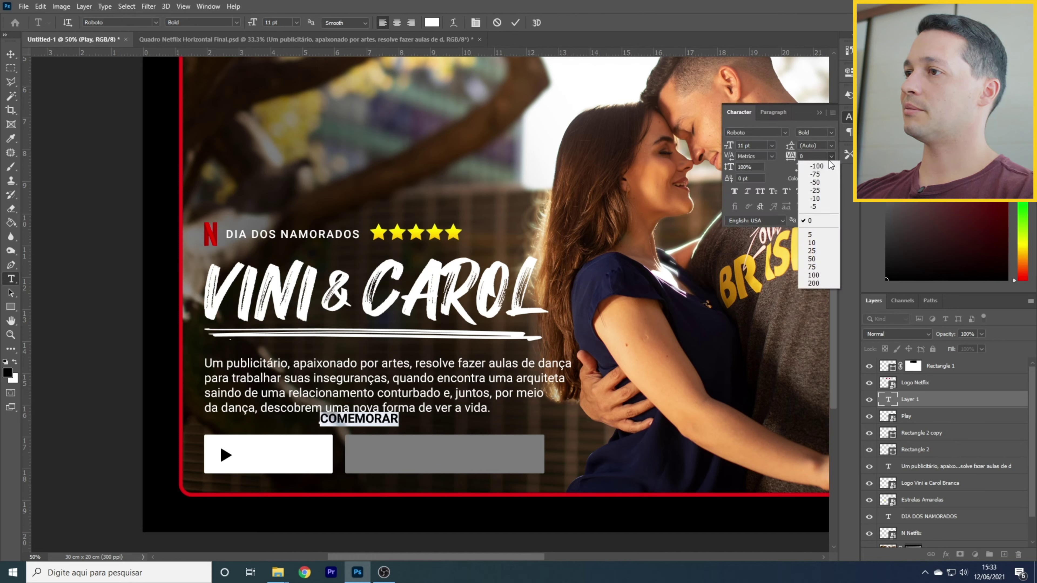
pyautogui.click(820, 261)
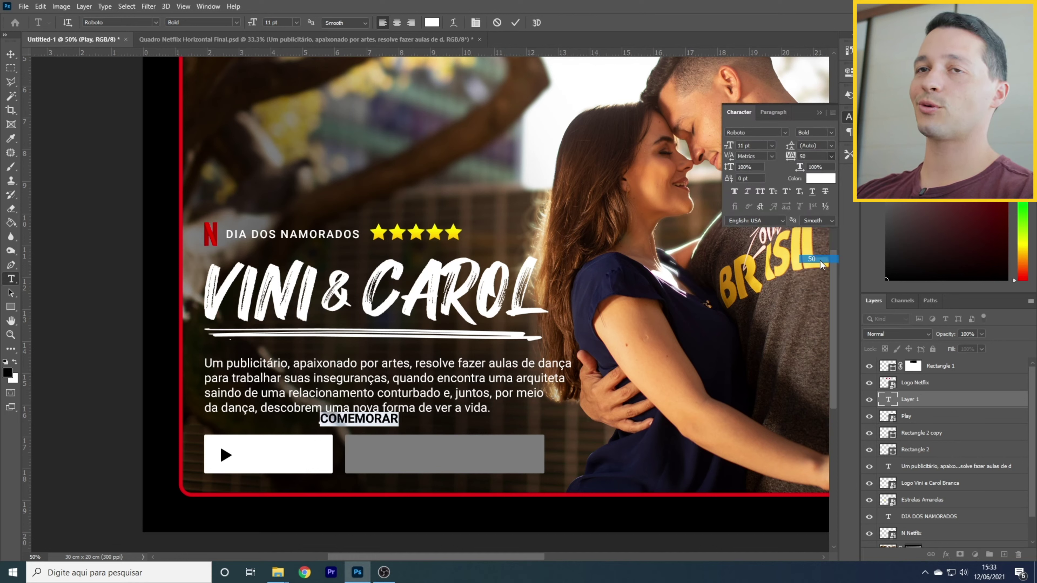
pyautogui.click(10, 53)
pyautogui.moveTo(363, 423); pyautogui.dragTo(283, 457)
# Step: Change the COMEMORAR text colour to black
pyautogui.click(821, 178)
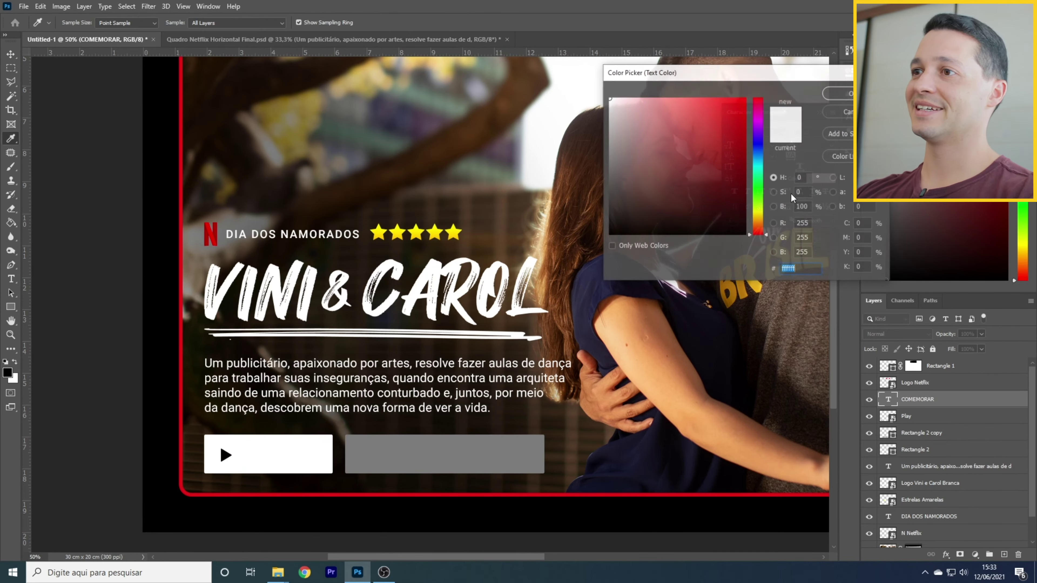
pyautogui.moveTo(608, 180); pyautogui.dragTo(586, 248)
pyautogui.click(838, 94)
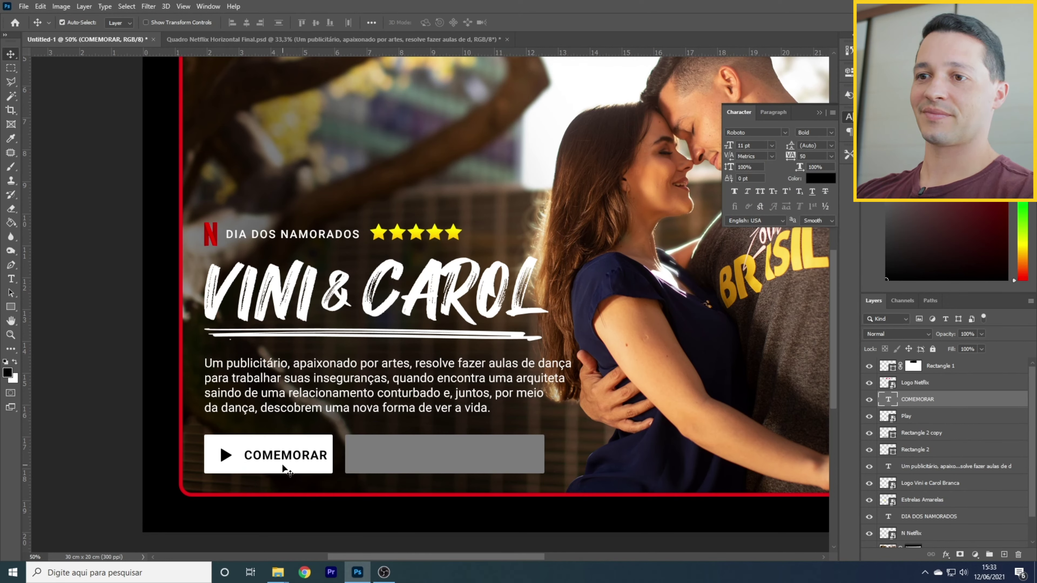
# Step: Move the COMEMORAR text closer to the play icon and shift both slightly left within the white button
pyautogui.moveTo(284, 457); pyautogui.dragTo(278, 458)
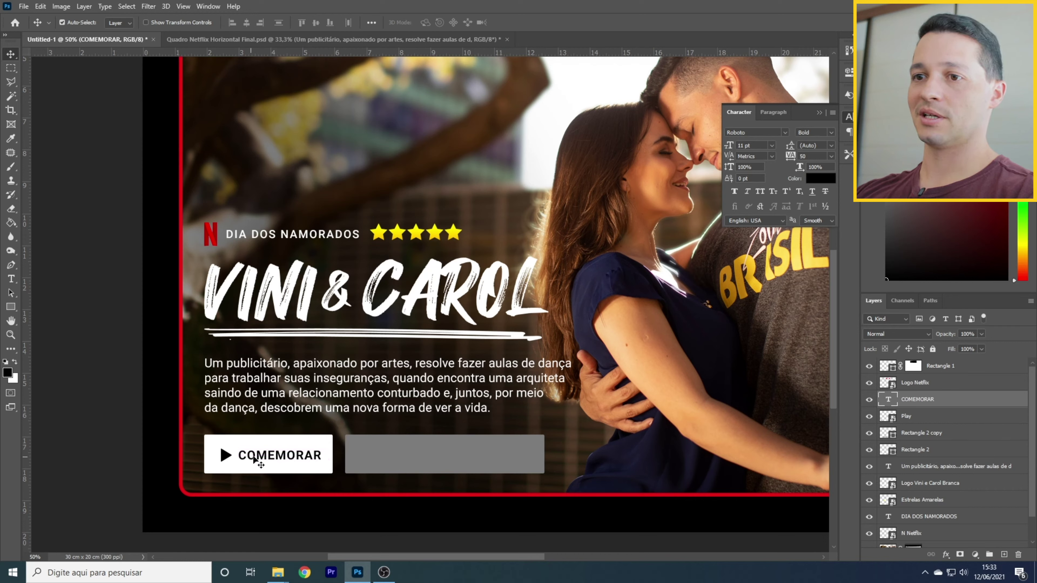
pyautogui.keyDown('shift'); pyautogui.click(225, 456); pyautogui.keyUp('shift')
pyautogui.hotkey('shift', 'Left')
pyautogui.hotkey('shift', 'Left')
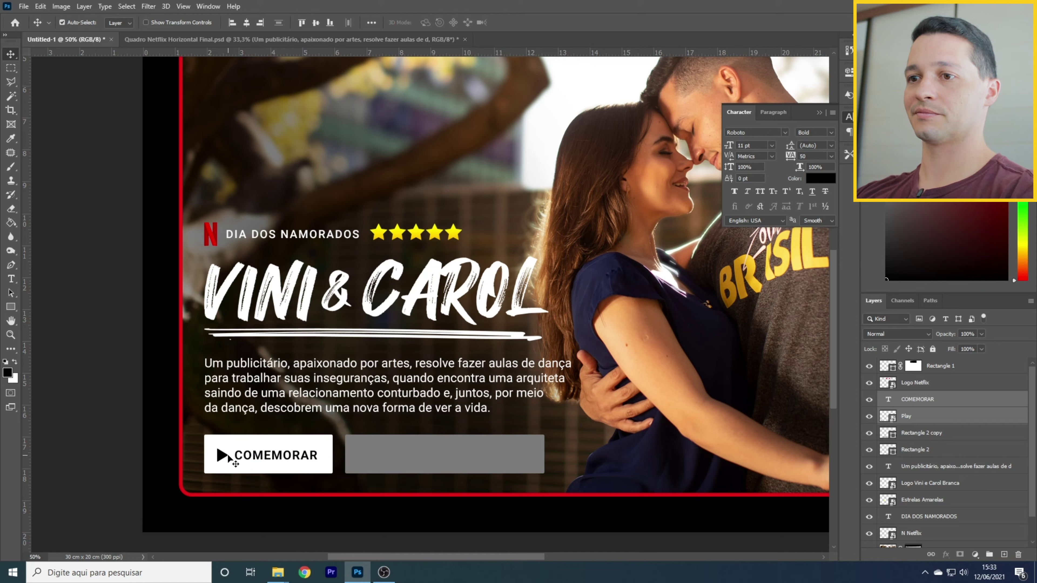
# Step: Enlarge the white and grey button rectangles together slightly, keeping their left edge in line with the synopsis
pyautogui.click(304, 439)
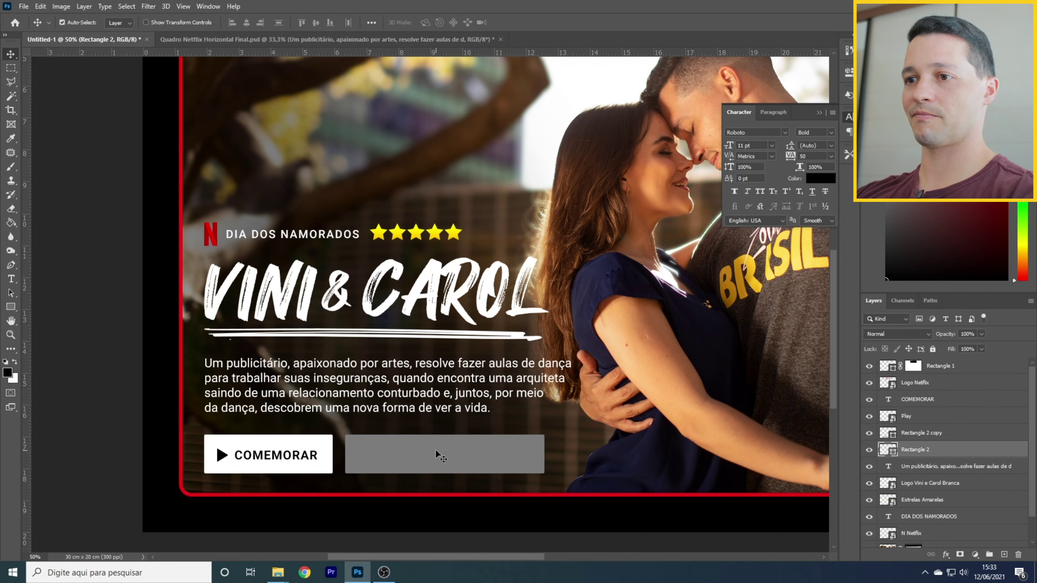
pyautogui.hotkey('alt', 'shift', ']')
pyautogui.hotkey('ctrl', 't')
pyautogui.moveTo(544, 433); pyautogui.dragTo(556, 433)
pyautogui.press('Return')
# Step: Set the COMEMORAR text size to 9 pt
pyautogui.click(283, 464)
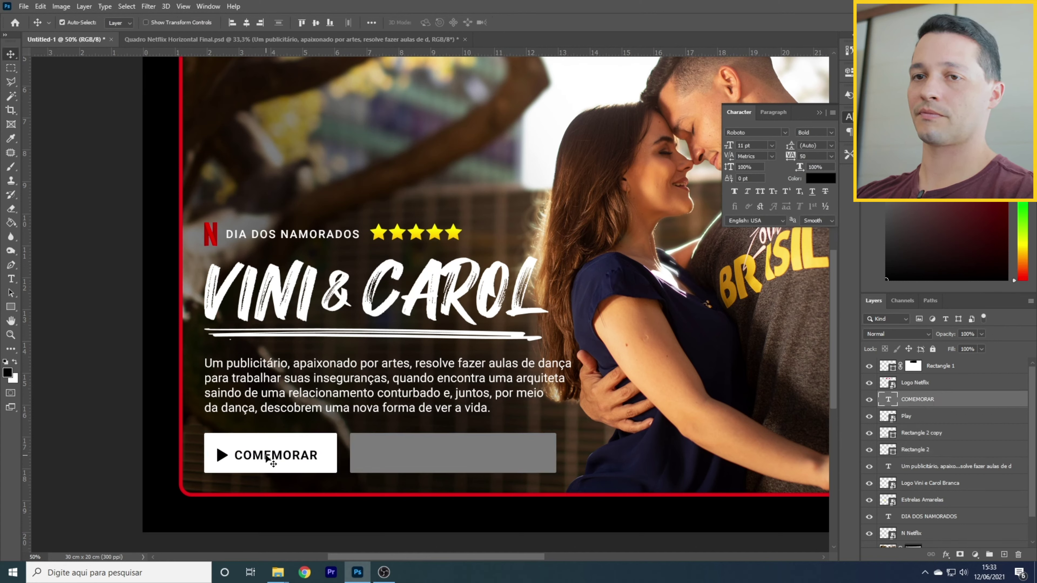
pyautogui.press('t')
pyautogui.moveTo(235, 455); pyautogui.dragTo(319, 455)
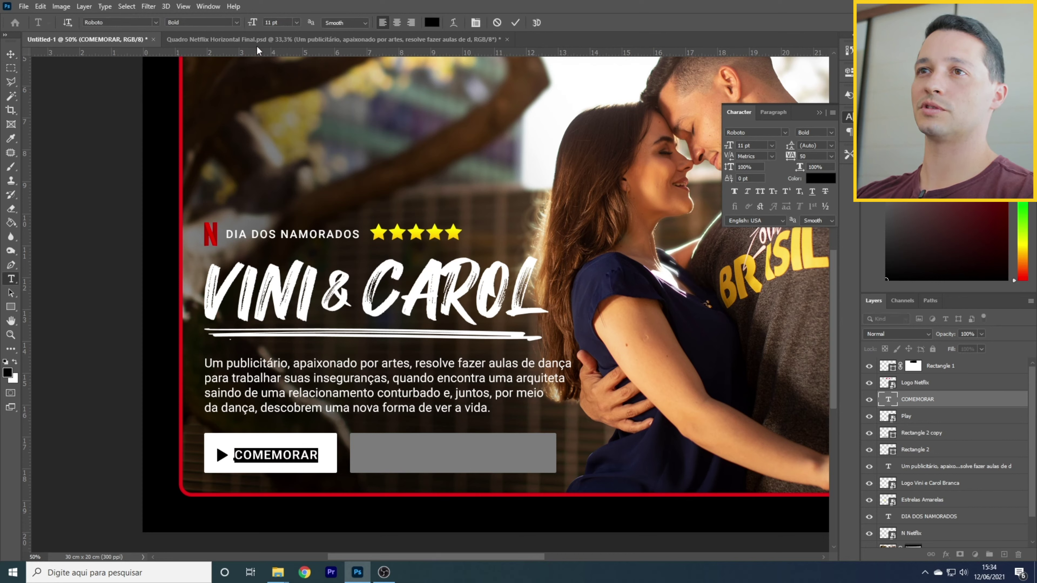
pyautogui.click(296, 22)
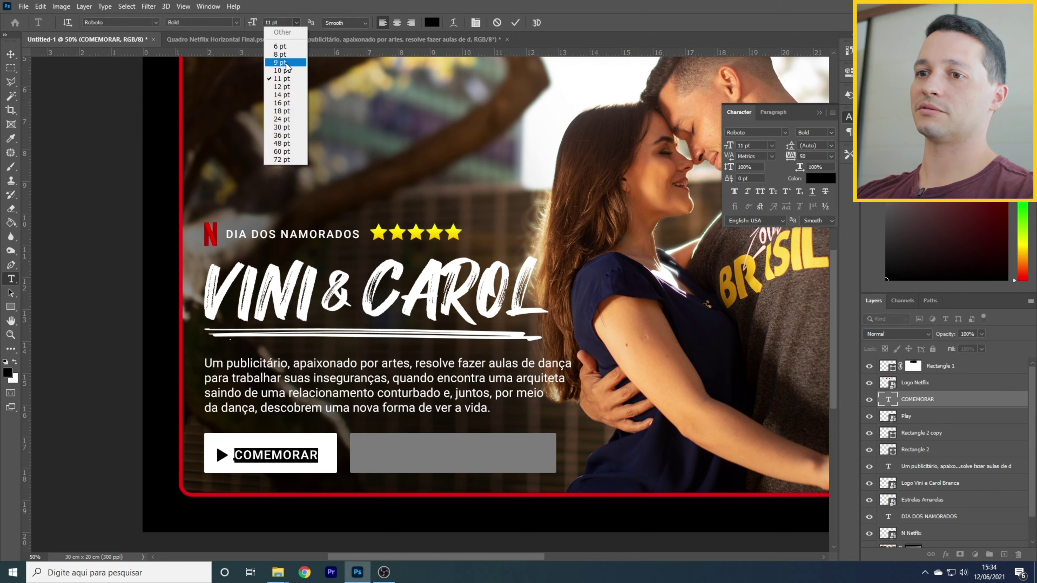
pyautogui.click(286, 62)
pyautogui.click(10, 54)
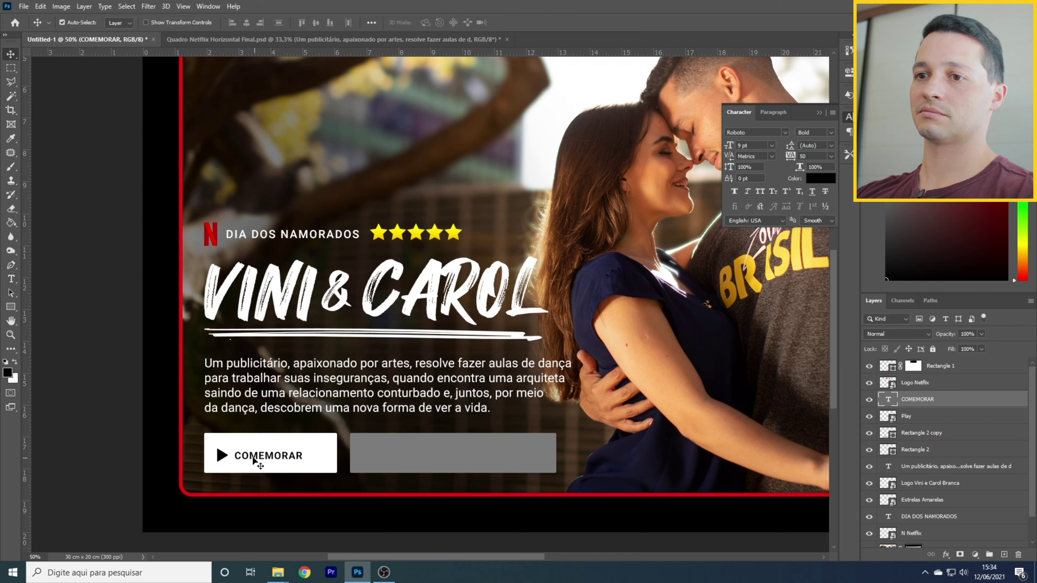
# Step: Shrink the play icon slightly to suit the smaller text and line it up with COMEMORAR in the white button
pyautogui.keyDown('ctrl'); pyautogui.click(224, 457); pyautogui.keyUp('ctrl')
pyautogui.hotkey('ctrl', 't')
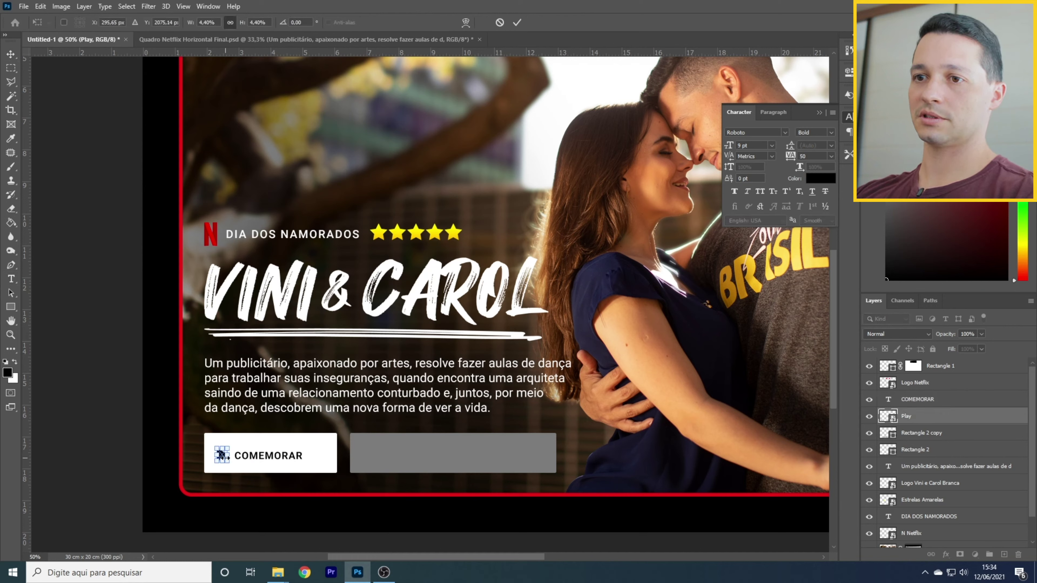
pyautogui.moveTo(227, 462)
pyautogui.mouseDown()
pyautogui.moveTo(253, 457)
pyautogui.moveTo(226, 455)
pyautogui.mouseUp()
pyautogui.press('Return')
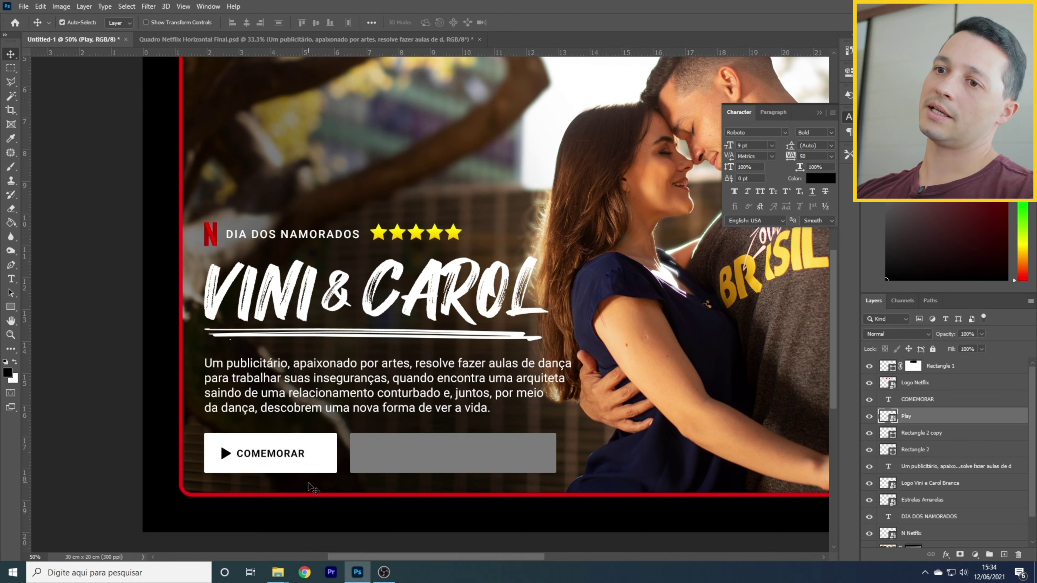
# Step: Scale the white and grey rectangles down together and nudge them so the white button fits closely around its icon and label
pyautogui.click(329, 447)
pyautogui.keyDown('shift'); pyautogui.click(426, 446); pyautogui.keyUp('shift')
pyautogui.hotkey('ctrl', 't')
pyautogui.moveTo(558, 432); pyautogui.dragTo(543, 431)
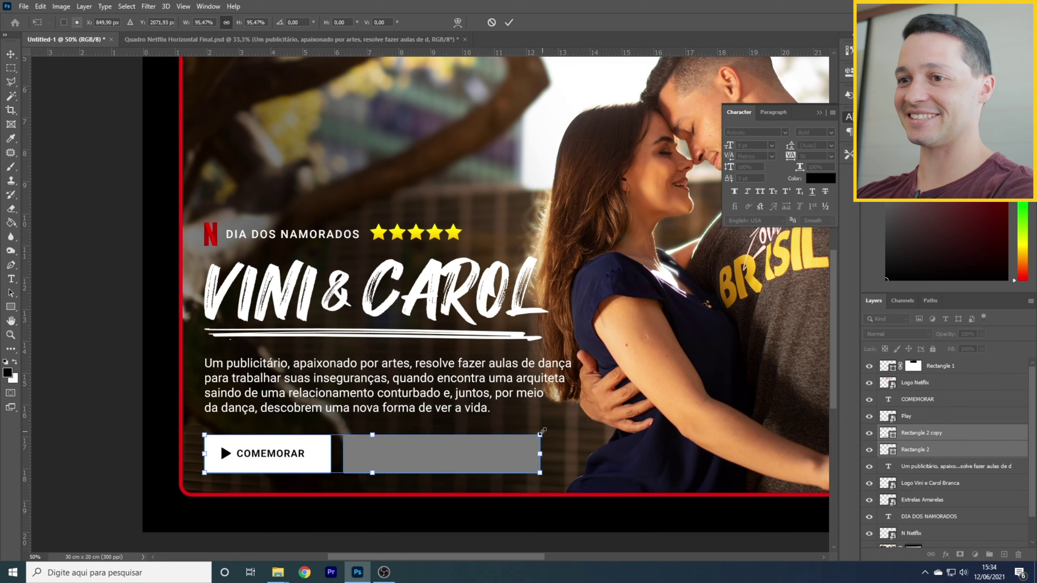
pyautogui.press('Up')
pyautogui.press('Up')
pyautogui.press('Up')
pyautogui.press('Up')
pyautogui.press('Left')
pyautogui.press('Left')
pyautogui.press('Down')
pyautogui.press('Down')
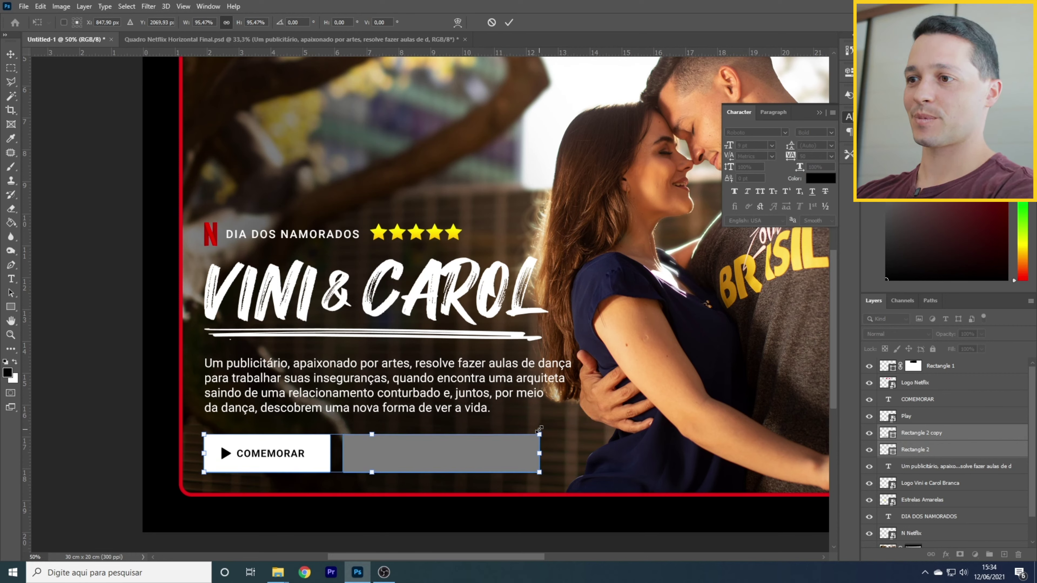
pyautogui.moveTo(539, 434); pyautogui.dragTo(527, 434)
pyautogui.press('Right')
pyautogui.press('Right')
pyautogui.press('Return')
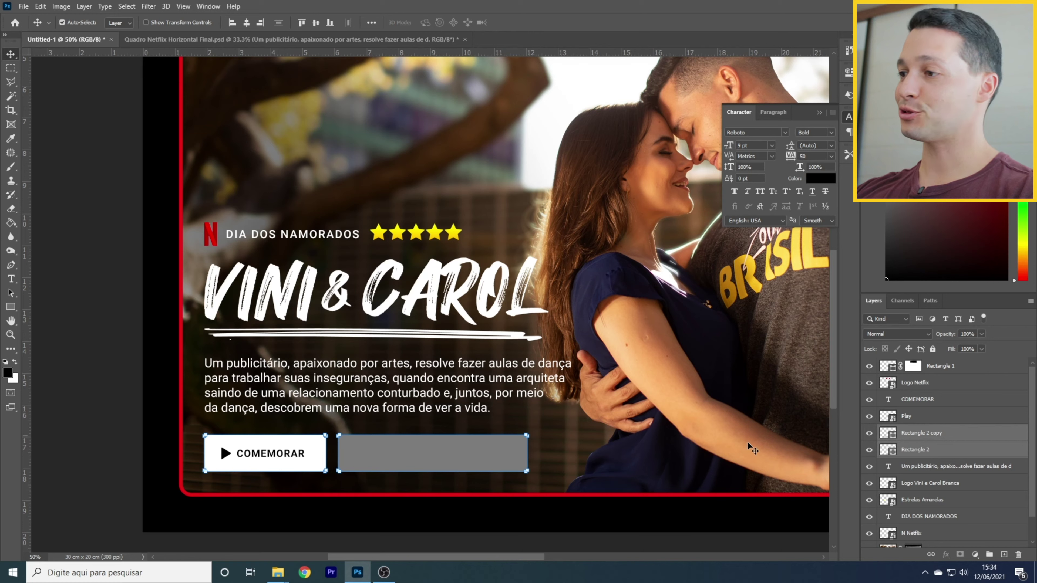
# Step: Duplicate the COMEMORAR text layer and move the copy horizontally to the middle of the grey button
pyautogui.click(921, 400)
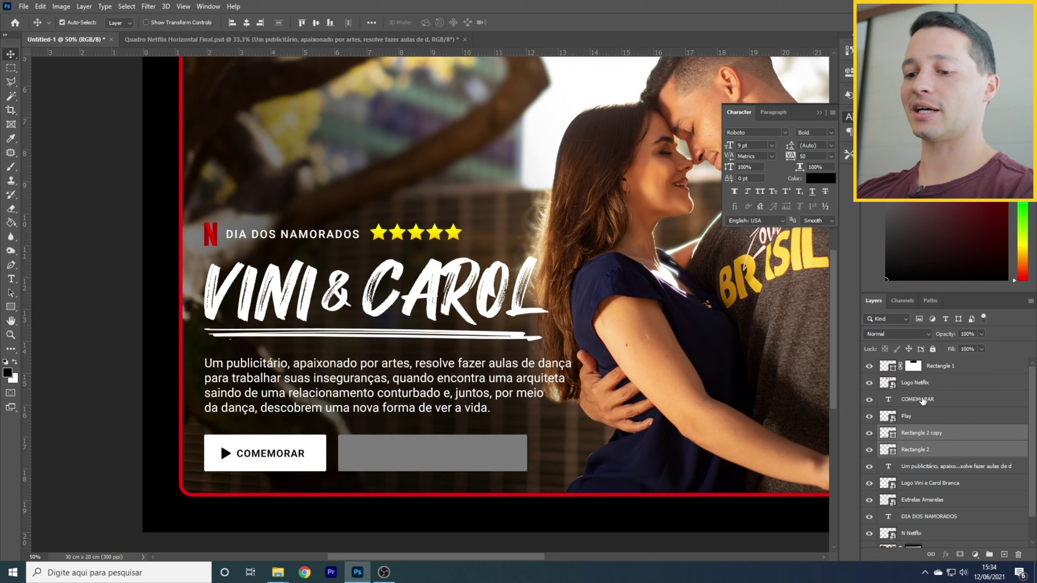
pyautogui.hotkey('ctrl', 'j')
pyautogui.hotkey('shift', 'Right')
pyautogui.hotkey('shift', 'Right')
pyautogui.hotkey('shift', 'Right')
pyautogui.hotkey('shift', 'Right')
pyautogui.hotkey('shift', 'Right')
pyautogui.hotkey('shift', 'Right')
pyautogui.hotkey('shift', 'Right')
pyautogui.hotkey('shift', 'Right')
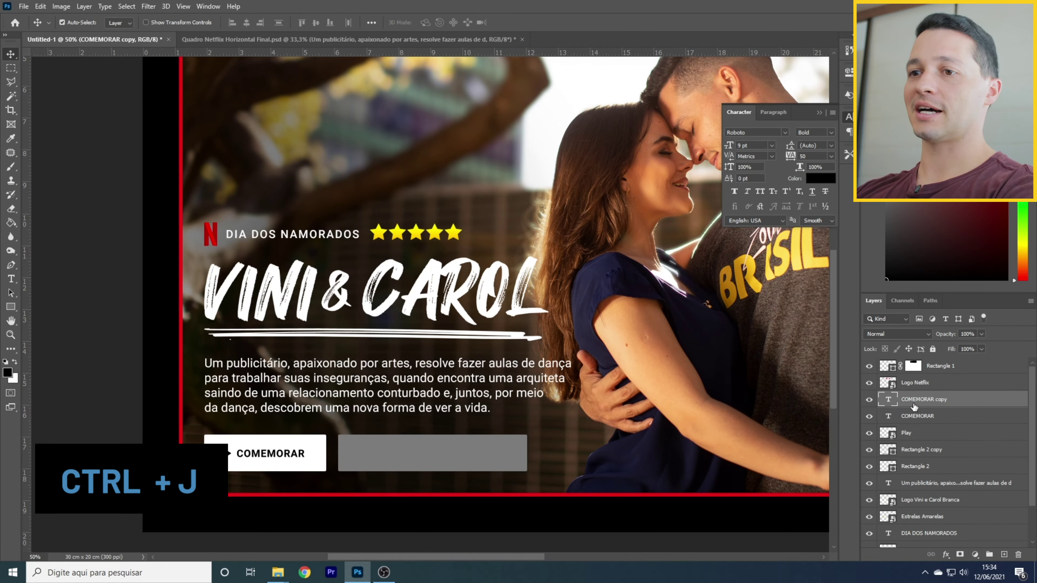
pyautogui.hotkey('shift', 'Right')
pyautogui.hotkey('shift', 'Right')
pyautogui.hotkey('shift', 'Right')
pyautogui.hotkey('shift', 'Right')
pyautogui.hotkey('shift', 'Right')
pyautogui.hotkey('shift', 'Right')
pyautogui.hotkey('shift', 'Right')
pyautogui.hotkey('shift', 'Right')
pyautogui.hotkey('shift', 'Right')
pyautogui.hotkey('shift', 'Right')
pyautogui.hotkey('shift', 'Right')
pyautogui.hotkey('shift', 'Right')
pyautogui.hotkey('shift', 'Right')
pyautogui.hotkey('shift', 'Right')
pyautogui.hotkey('shift', 'Right')
pyautogui.hotkey('shift', 'Right')
pyautogui.hotkey('shift', 'Right')
pyautogui.hotkey('shift', 'Right')
pyautogui.hotkey('shift', 'Right')
pyautogui.hotkey('shift', 'Right')
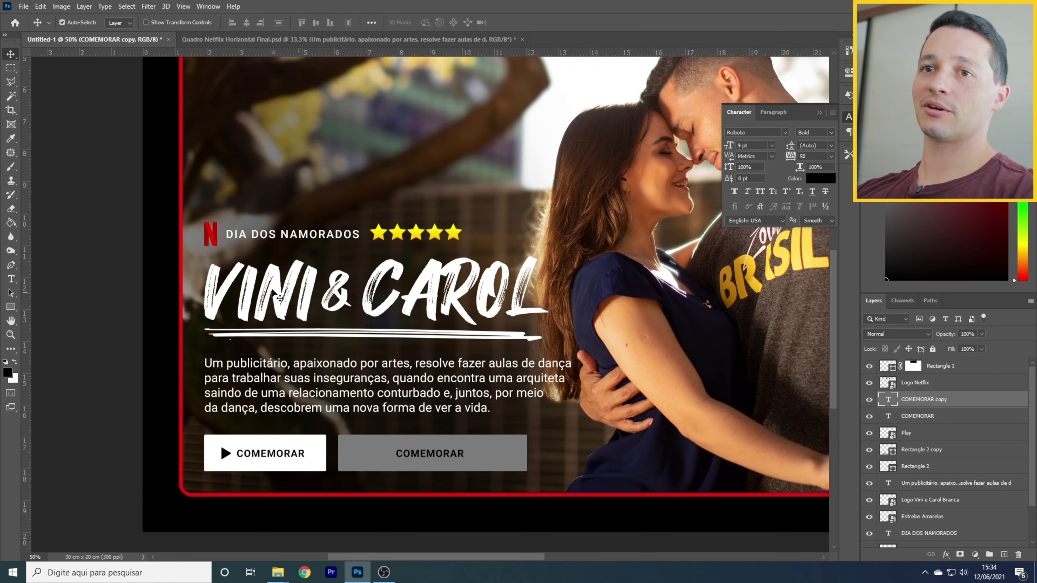
# Step: Replace the copied label on the grey button with "ADICIONAR AOS FAVORITOS"
pyautogui.click(11, 279)
pyautogui.click(400, 450)
pyautogui.hotkey('ctrl', 'a')
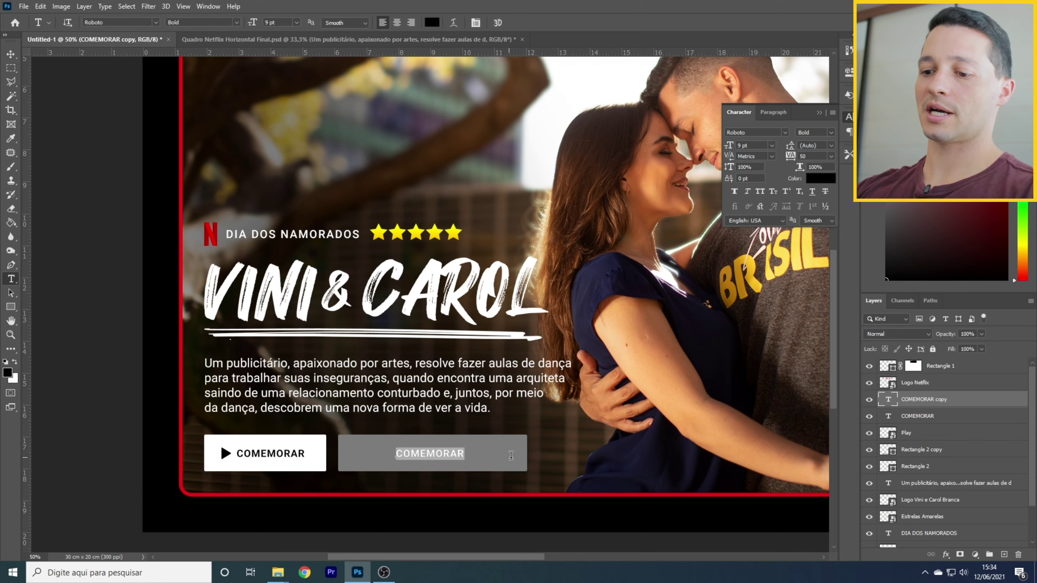
pyautogui.write('ADICIONAR OS')
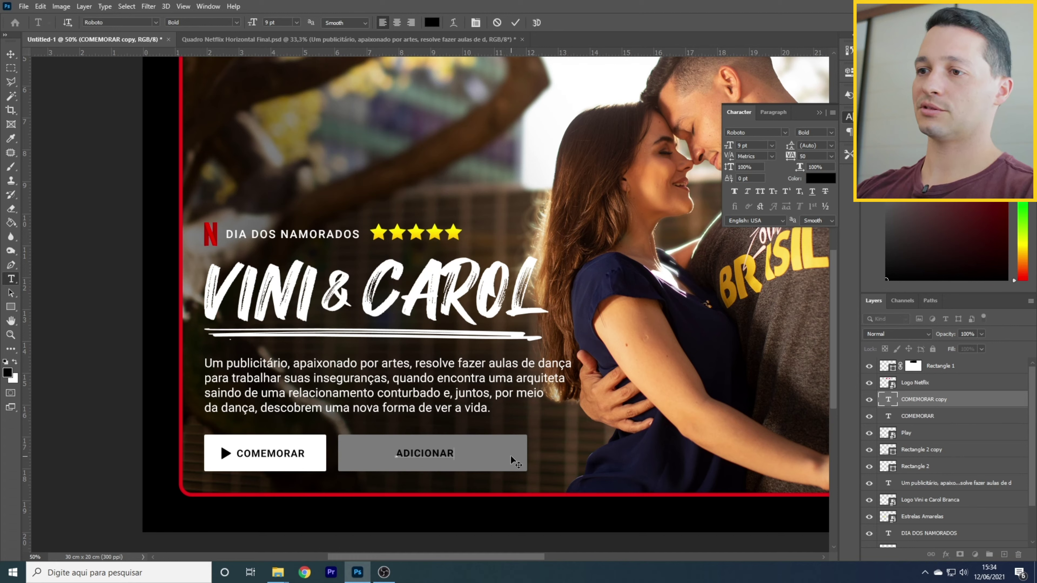
pyautogui.press('BackSpace')
pyautogui.press('BackSpace')
pyautogui.press('BackSpace')
pyautogui.write('AOS')
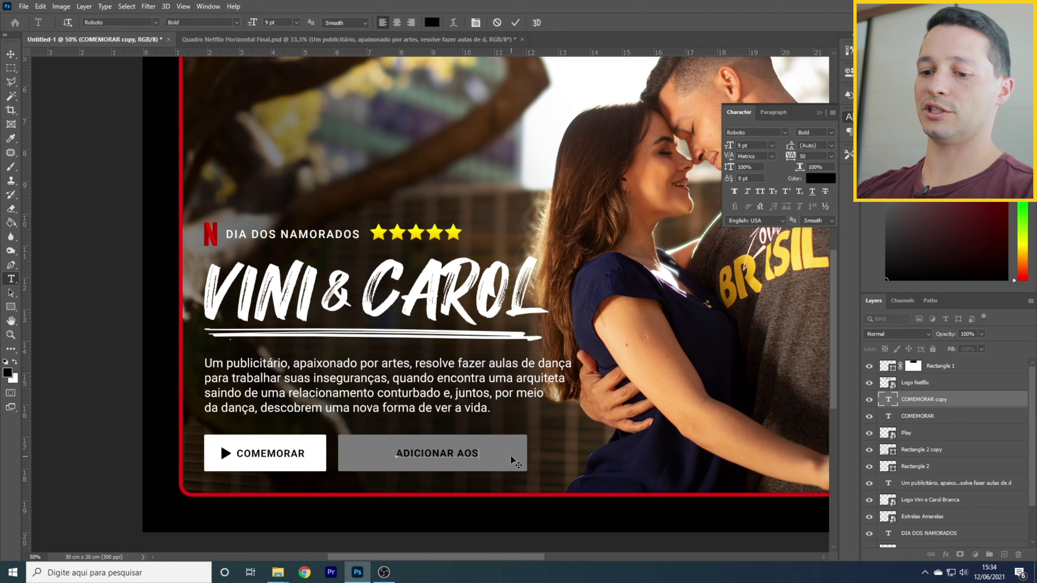
pyautogui.write(' FAVORITOS')
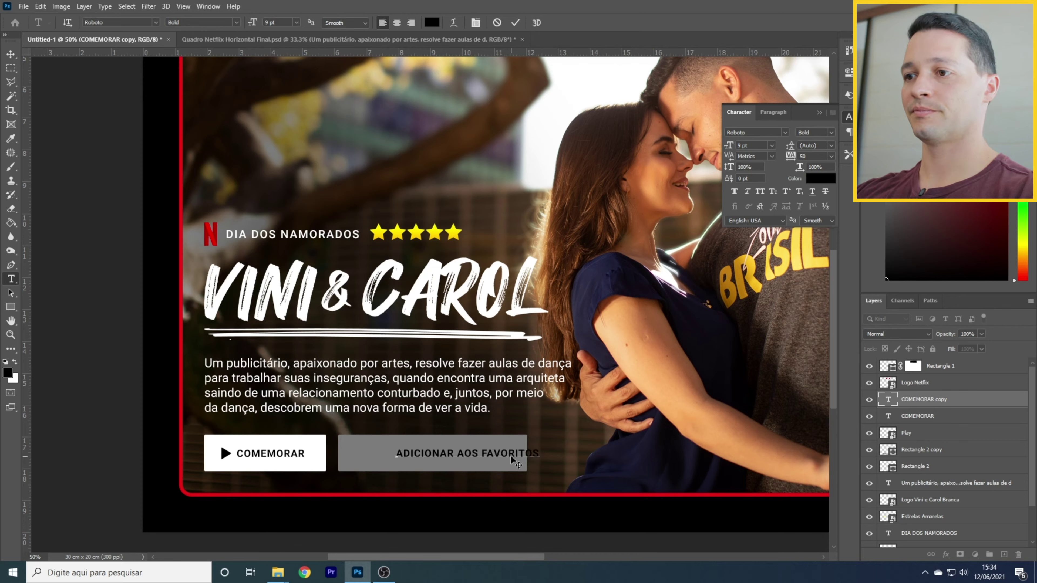
# Step: Change the ADICIONAR AOS FAVORITOS text colour to white (ffffff)
pyautogui.hotkey('ctrl', 'a')
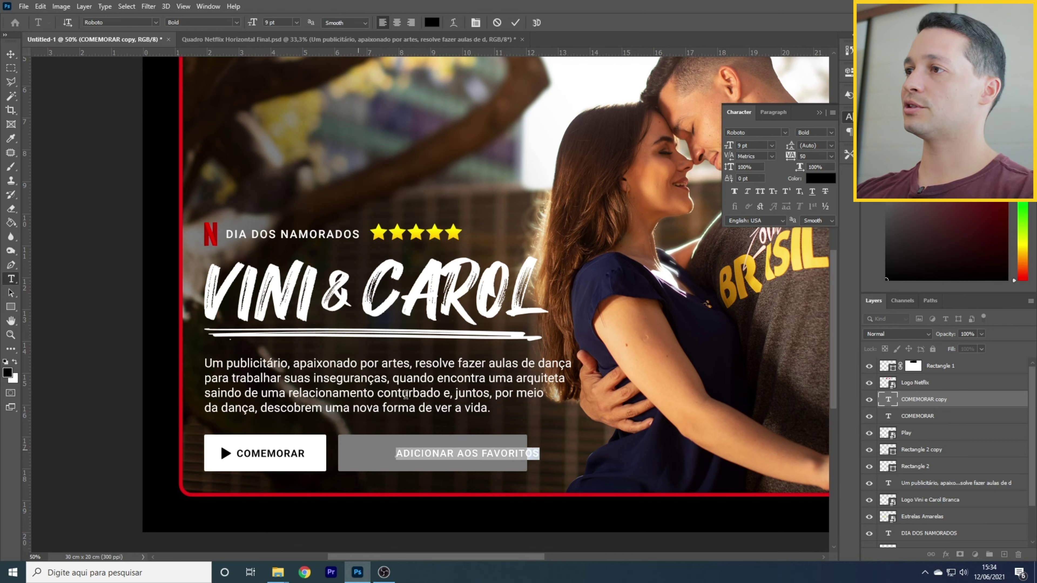
pyautogui.click(820, 178)
pyautogui.click(615, 98)
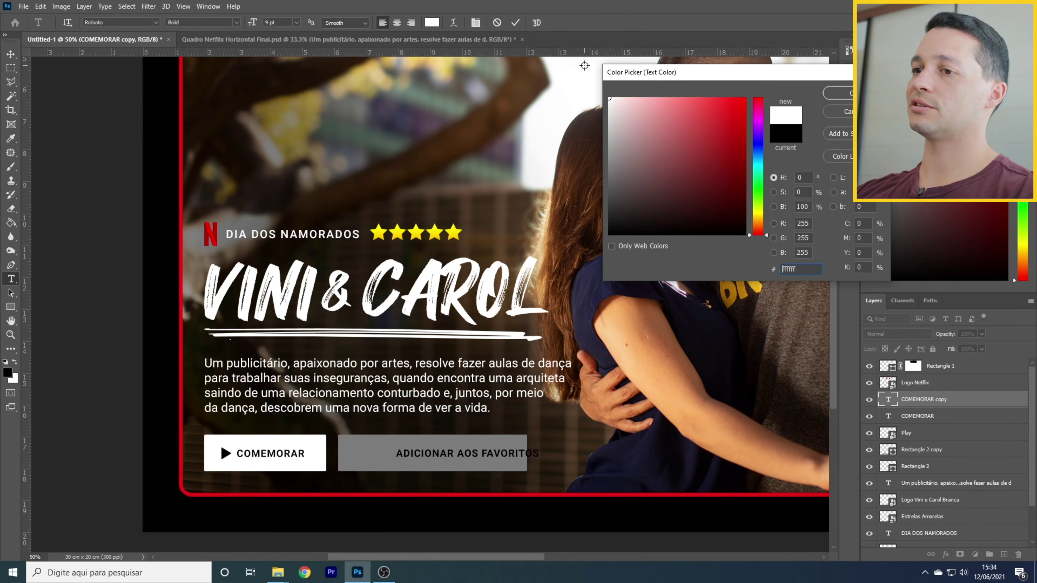
pyautogui.click(842, 95)
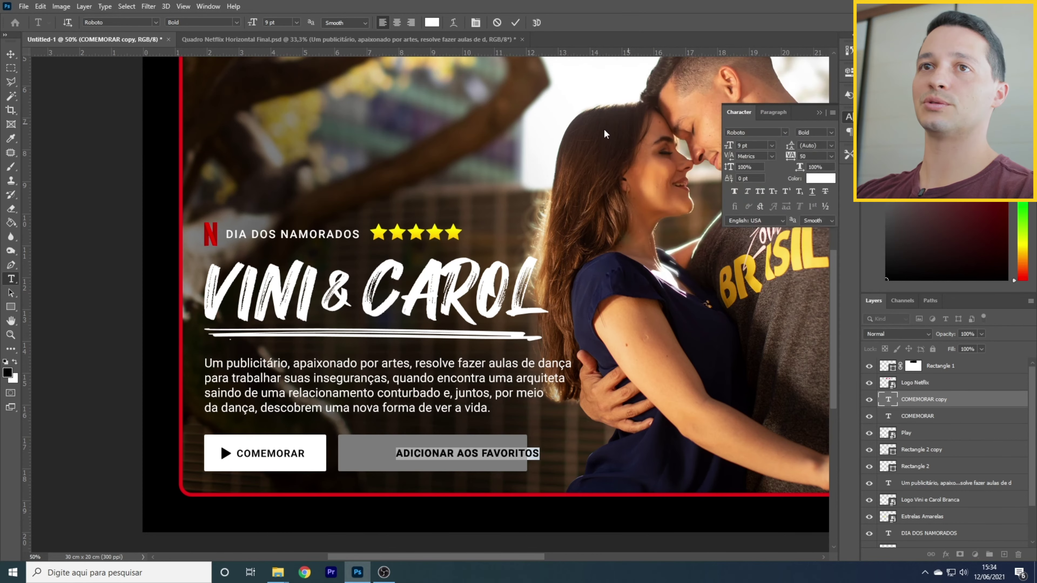
# Step: Shift the ADICIONAR AOS FAVORITOS text left so it fits inside the grey button with room for an icon before it
pyautogui.click(11, 54)
pyautogui.hotkey('shift', 'Left')
pyautogui.hotkey('shift', 'Left')
pyautogui.hotkey('shift', 'Left')
pyautogui.hotkey('shift', 'Left')
pyautogui.hotkey('shift', 'Left')
pyautogui.hotkey('shift', 'Left')
pyautogui.hotkey('shift', 'Left')
pyautogui.hotkey('shift', 'Left')
pyautogui.hotkey('shift', 'Left')
pyautogui.hotkey('shift', 'Left')
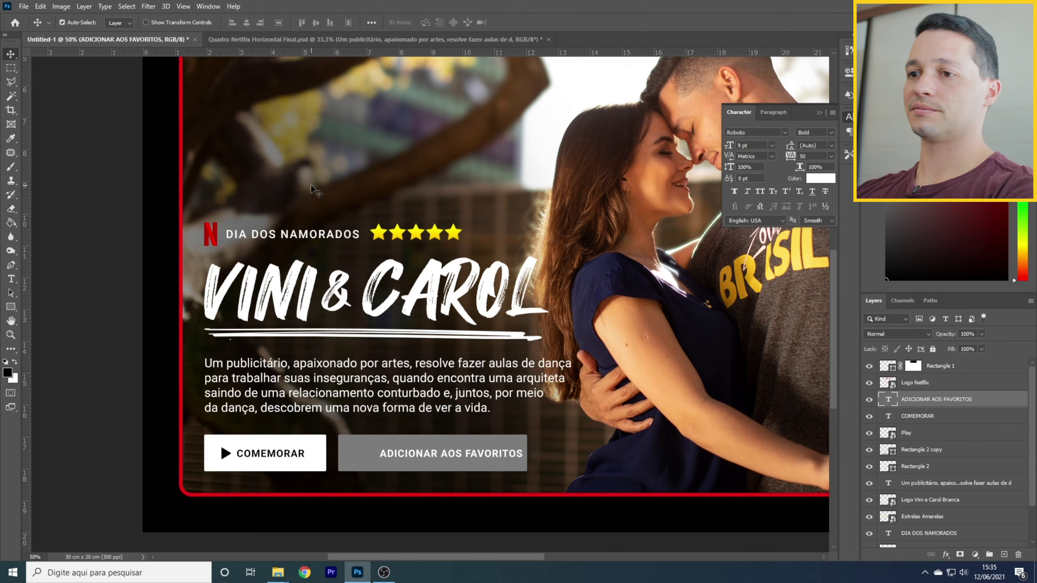
pyautogui.hotkey('shift', 'Left')
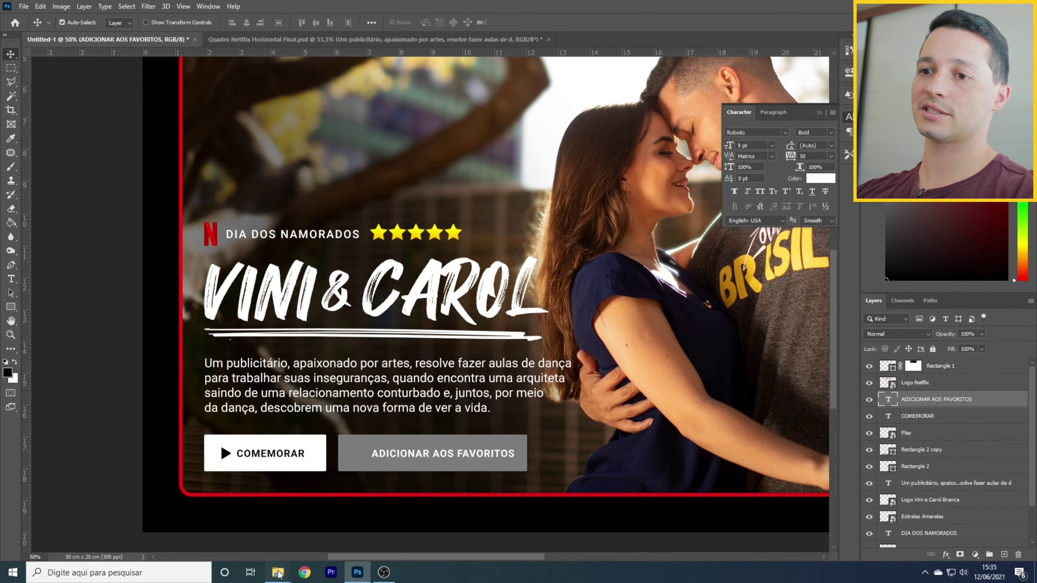
# Step: Place the Coração Favoritos image from the Elementos folder, shrink it to icon size and position it before the grey button's label
pyautogui.moveTo(278, 572)
pyautogui.click(226, 537)
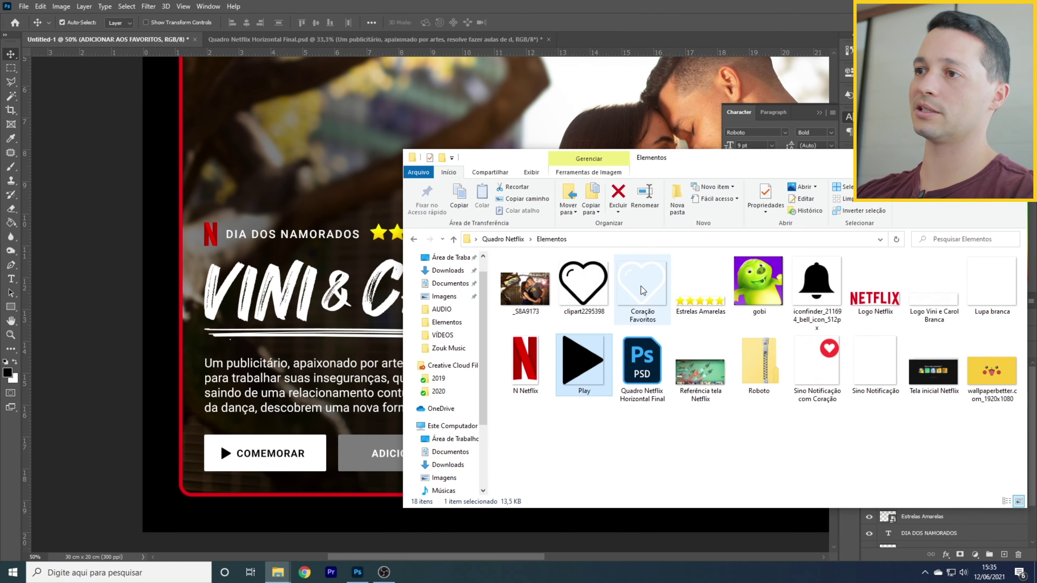
pyautogui.moveTo(644, 288); pyautogui.dragTo(339, 421)
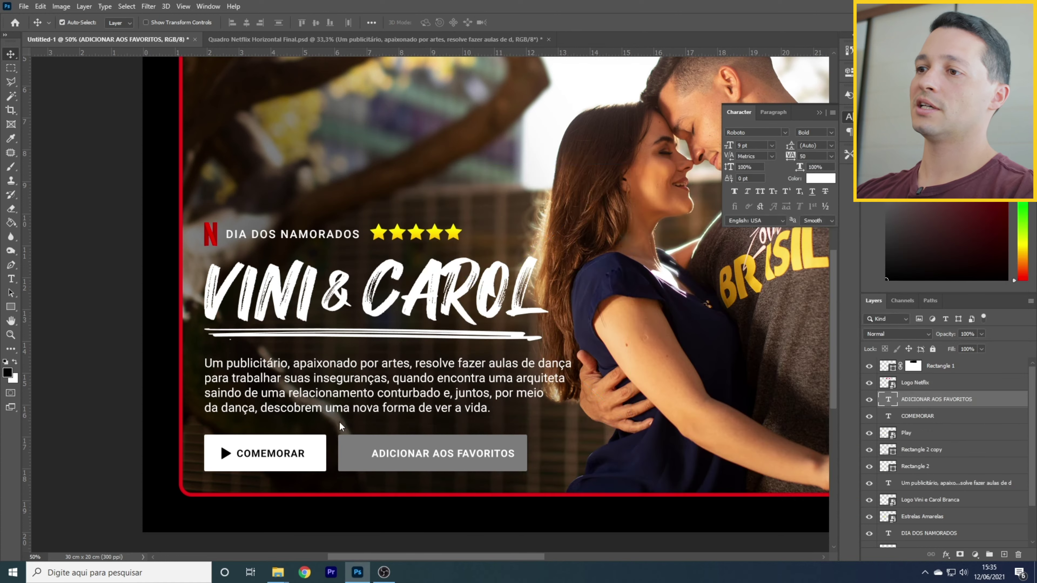
pyautogui.moveTo(628, 425); pyautogui.dragTo(338, 442)
pyautogui.press('Return')
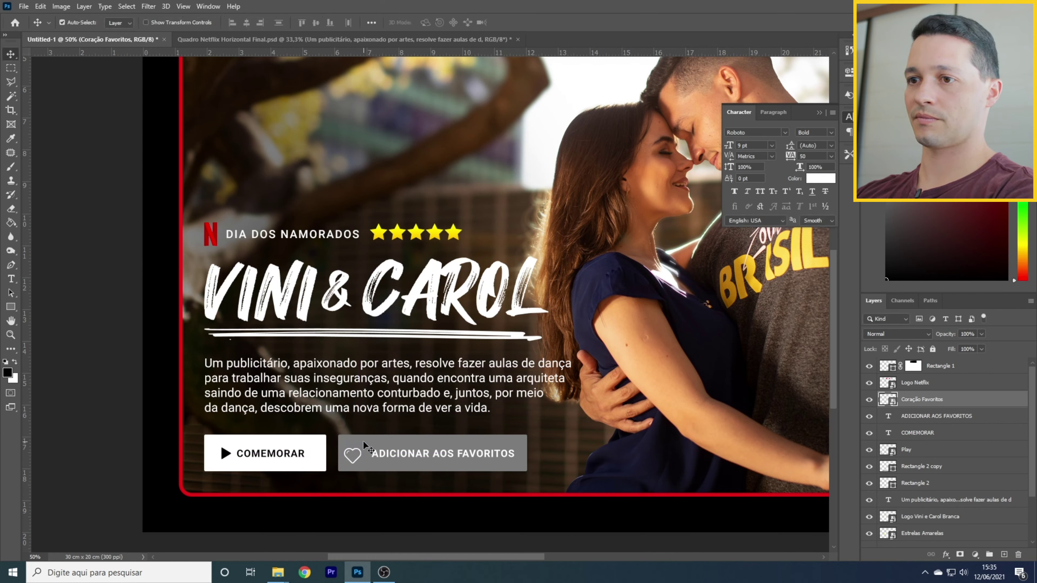
pyautogui.press('Right')
pyautogui.press('Right')
pyautogui.press('Right')
pyautogui.press('Right')
pyautogui.press('Right')
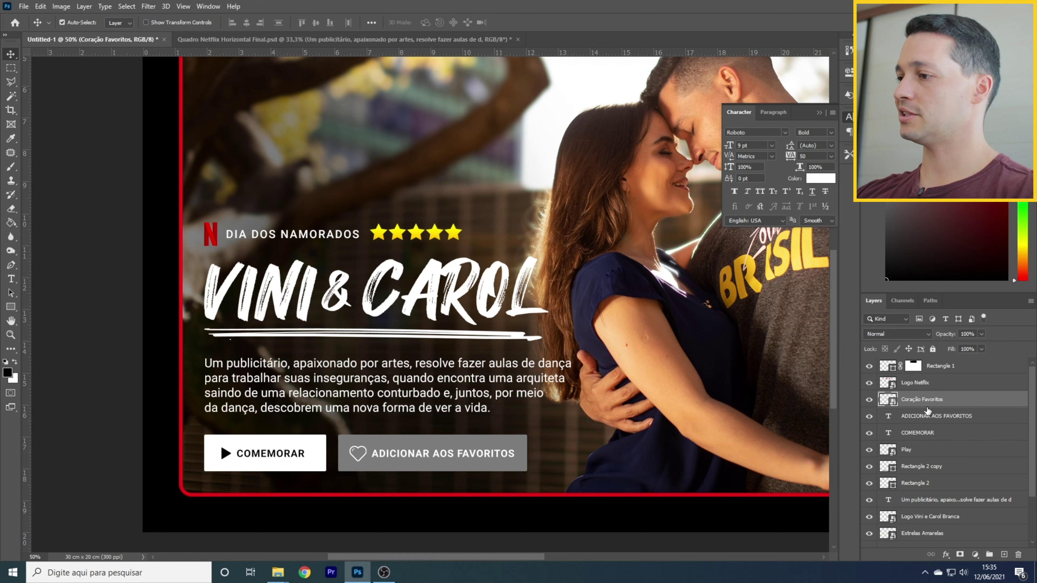
# Step: Create a layer group above the Coração Favoritos layer and name it "CORAÇÃO +FAVORITOS"
pyautogui.click(989, 555)
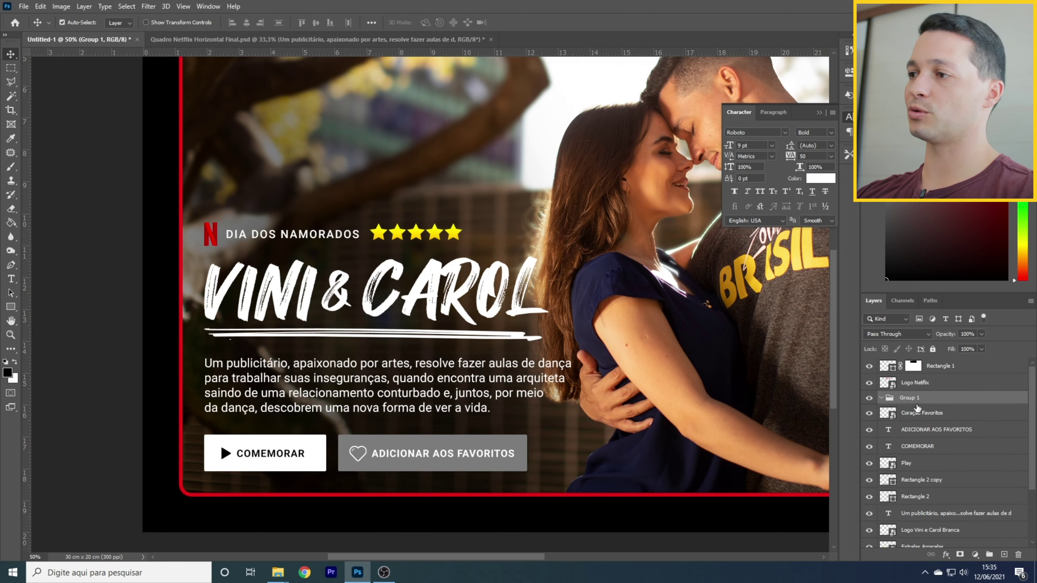
pyautogui.doubleClick(911, 397)
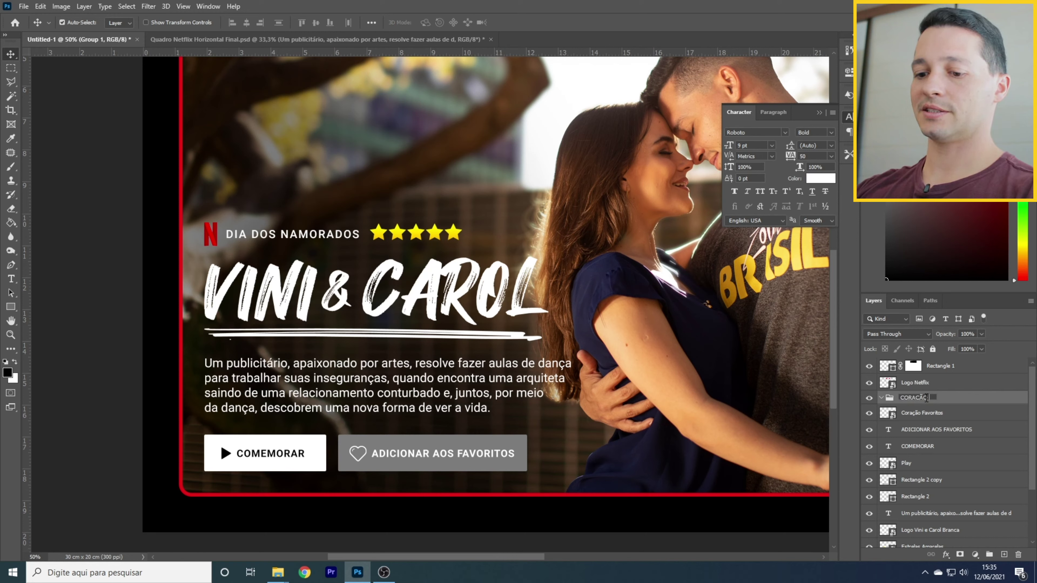
pyautogui.write('CORAÇÃO +FAVORITOS')
pyautogui.press('Return')
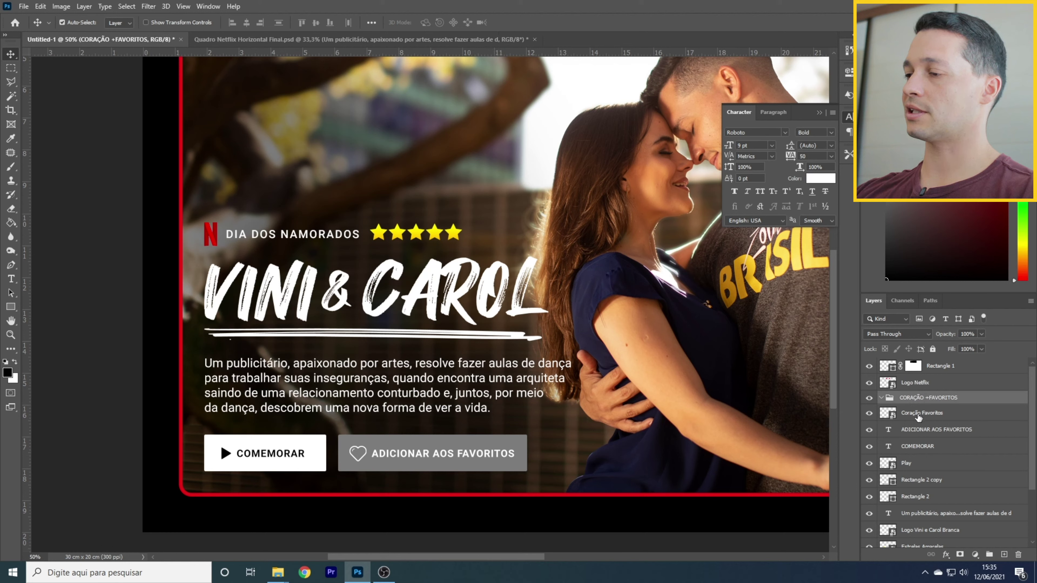
# Step: Move the Coração Favoritos and ADICIONAR AOS FAVORITOS layers into the CORAÇÃO +FAVORITOS group and collapse it
pyautogui.click(918, 413)
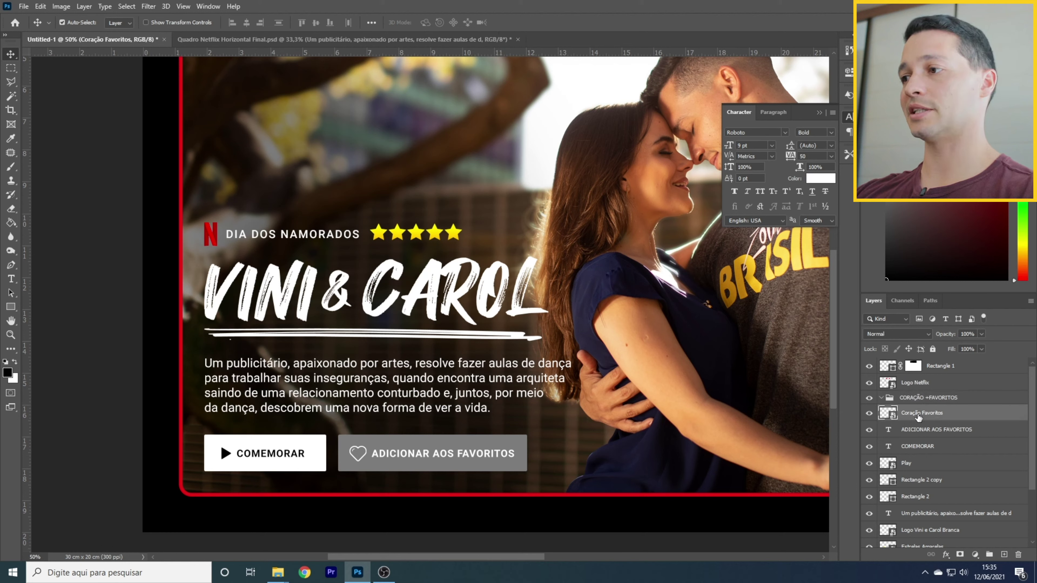
pyautogui.keyDown('shift'); pyautogui.click(936, 430); pyautogui.keyUp('shift')
pyautogui.moveTo(925, 418); pyautogui.dragTo(883, 402)
pyautogui.click(882, 399)
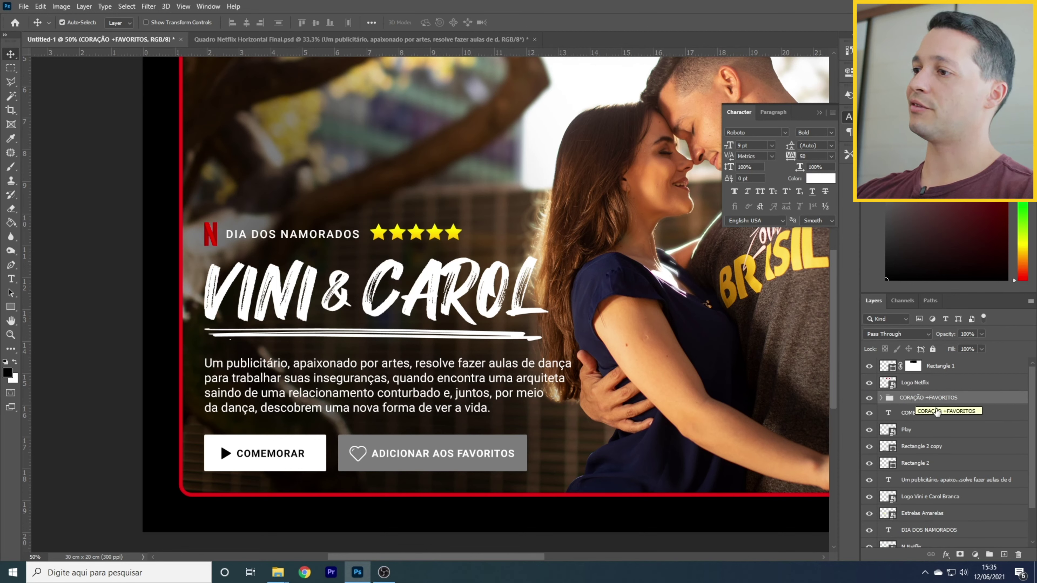
# Step: Centre the CORAÇÃO +FAVORITOS group horizontally and vertically on the grey button rectangle
pyautogui.keyDown('ctrl'); pyautogui.click(923, 447); pyautogui.keyUp('ctrl')
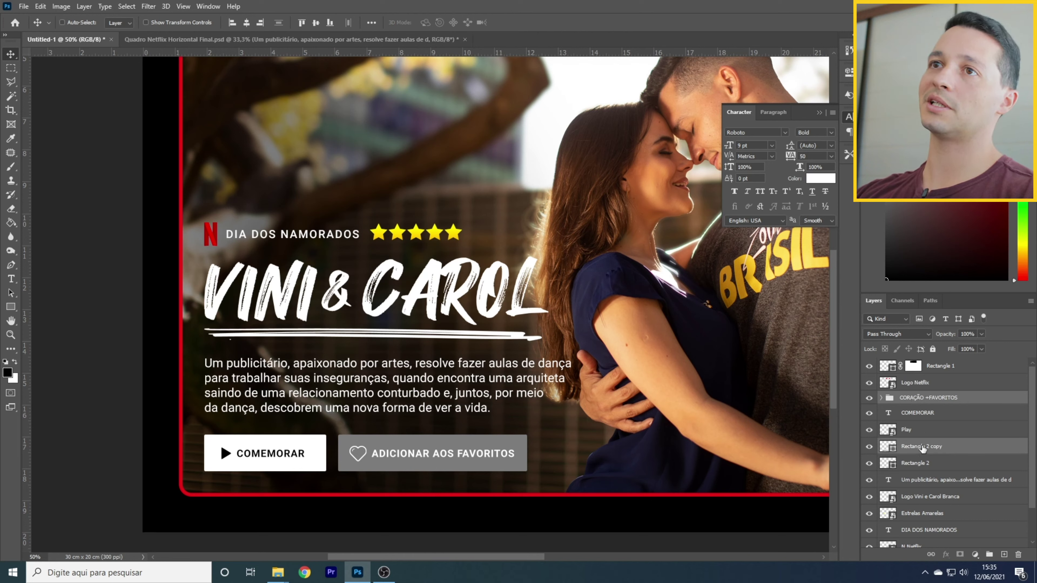
pyautogui.click(253, 23)
pyautogui.click(316, 23)
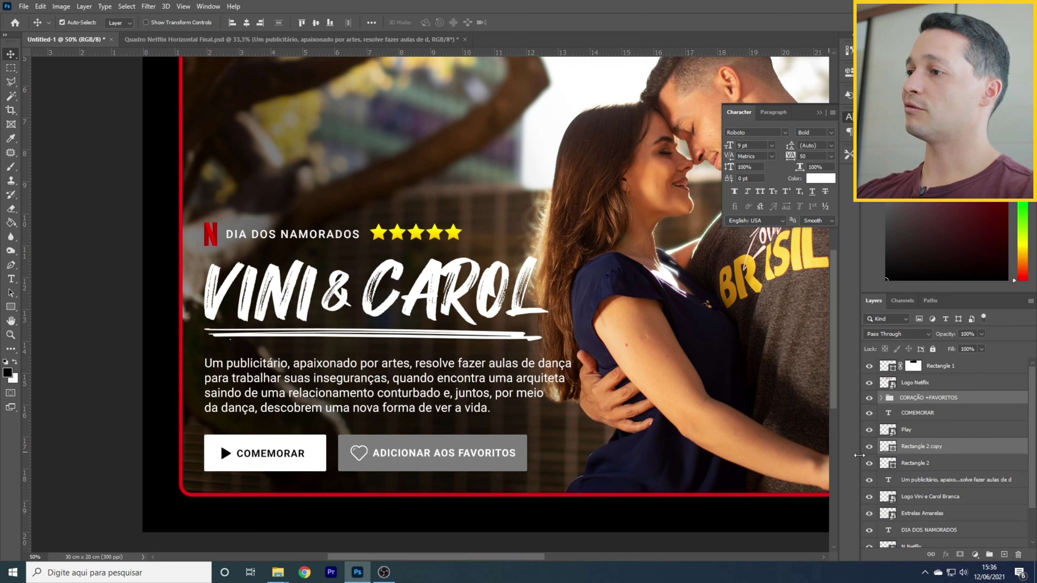
# Step: Create a layer group named "pLAY + cOMEMORAR" above the COMEMORAR layer and move the COMEMORAR and Play layers into it
pyautogui.click(926, 432)
pyautogui.hotkey('alt', ']')
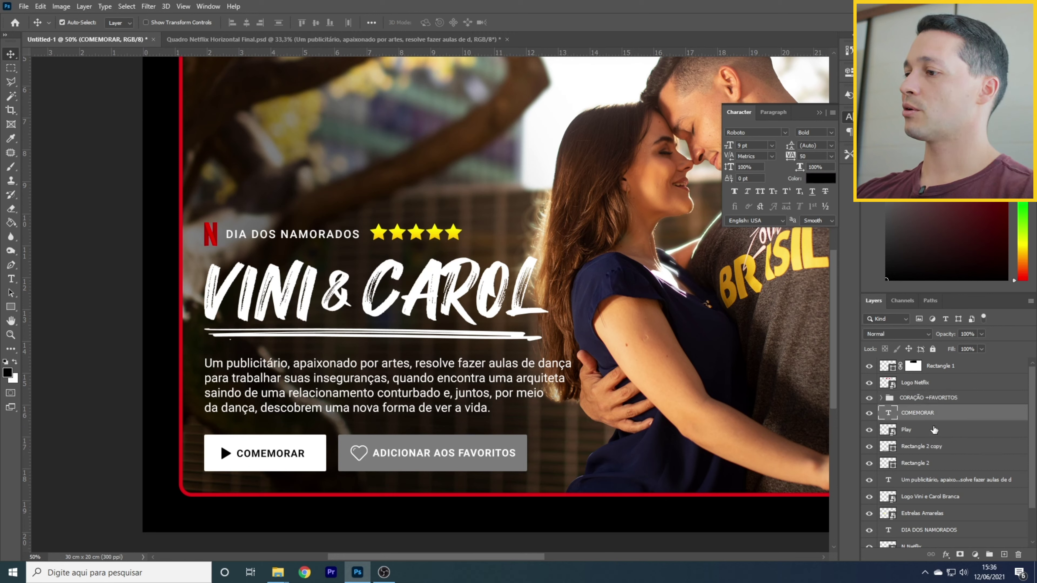
pyautogui.click(988, 554)
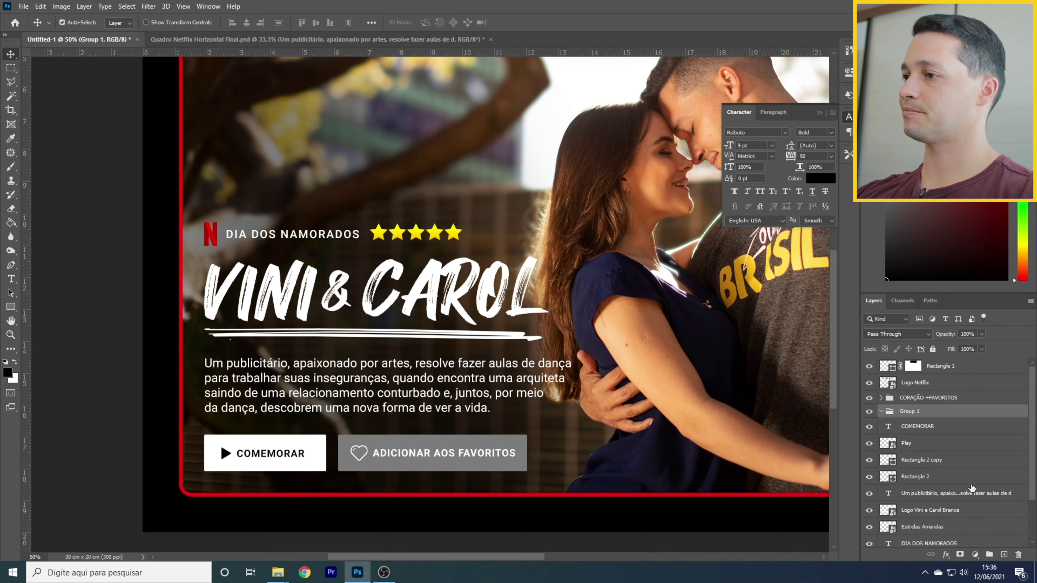
pyautogui.doubleClick(910, 411)
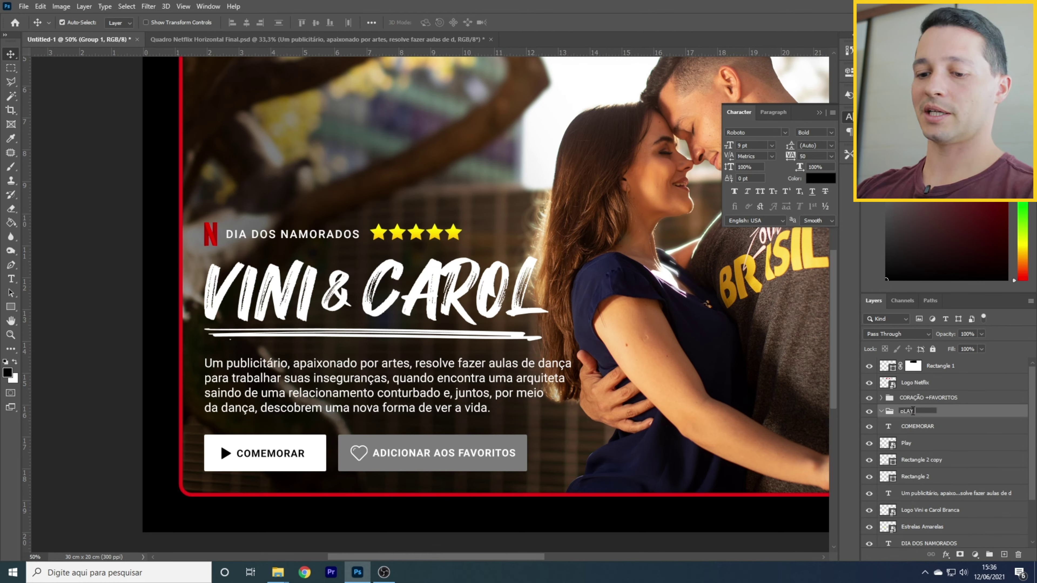
pyautogui.write('pLAY + cOMEMORAR')
pyautogui.press('Return')
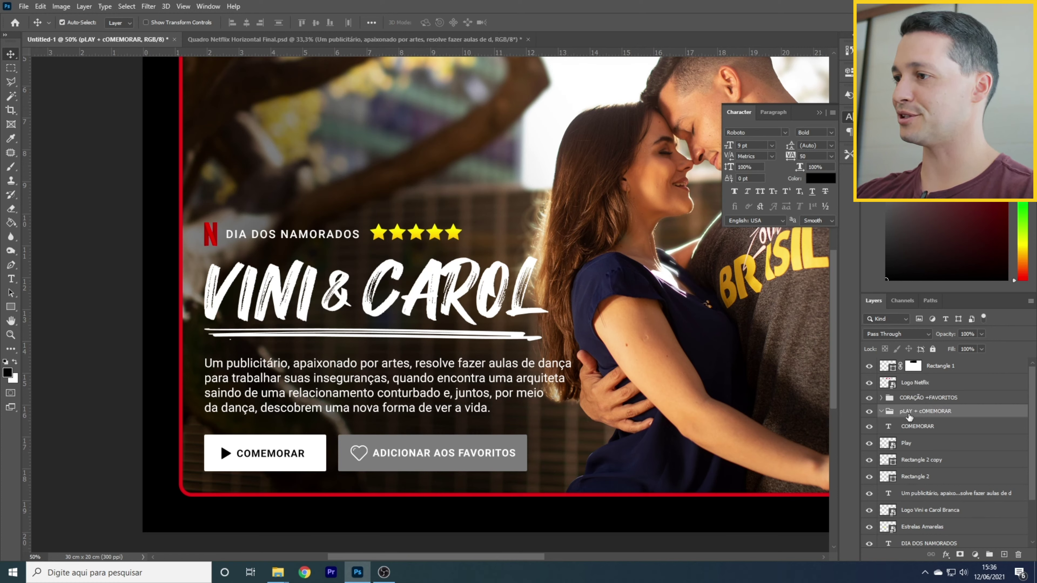
pyautogui.click(921, 428)
pyautogui.keyDown('ctrl'); pyautogui.click(919, 444); pyautogui.keyUp('ctrl')
pyautogui.moveTo(920, 443); pyautogui.dragTo(921, 412)
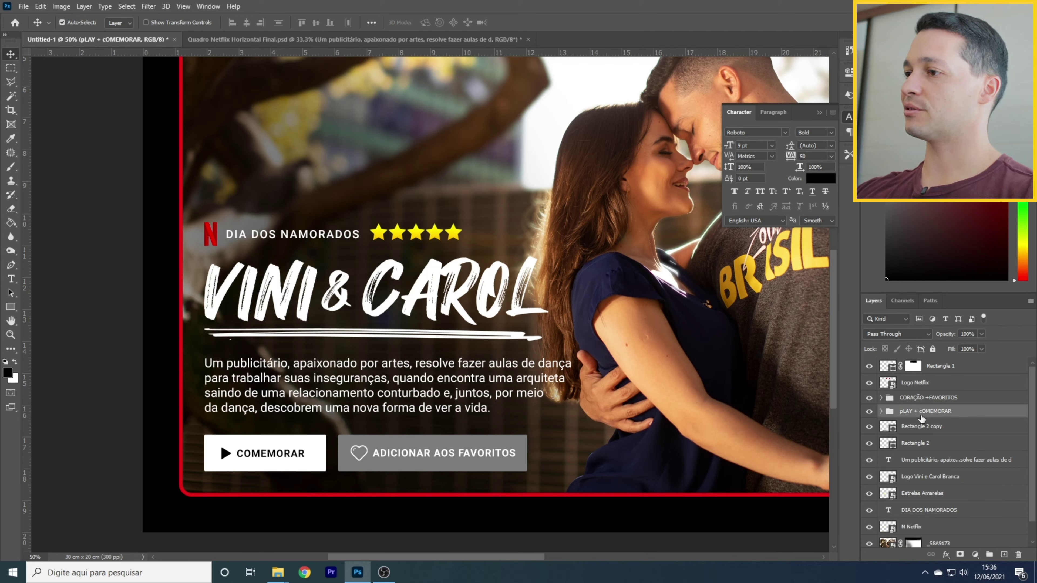
# Step: Identify the white button's Rectangle 2 layer and centre the pLAY + cOMEMORAR group horizontally on it
pyautogui.click(869, 443)
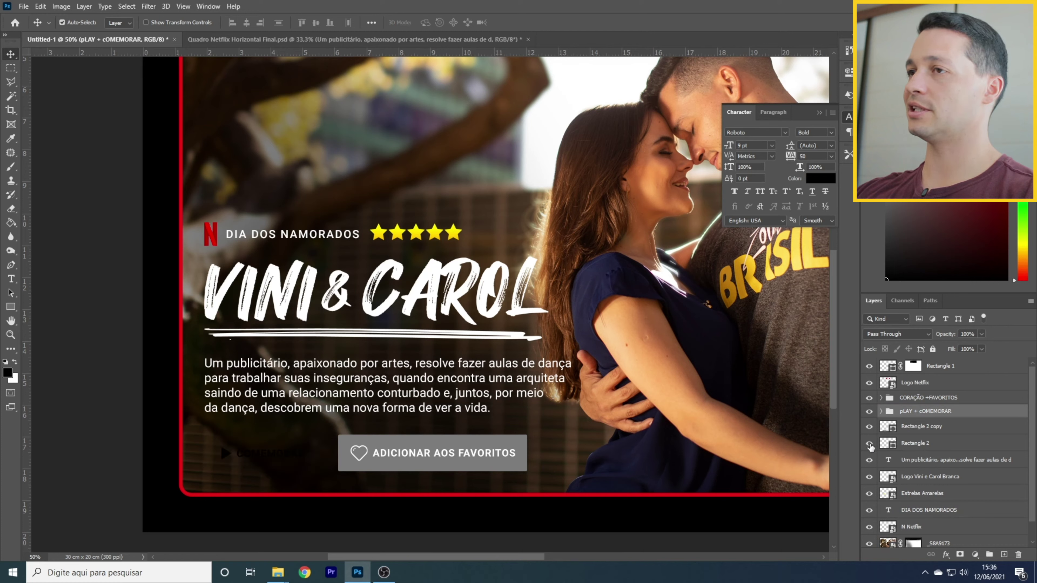
pyautogui.click(868, 443)
pyautogui.keyDown('ctrl'); pyautogui.click(923, 443); pyautogui.keyUp('ctrl')
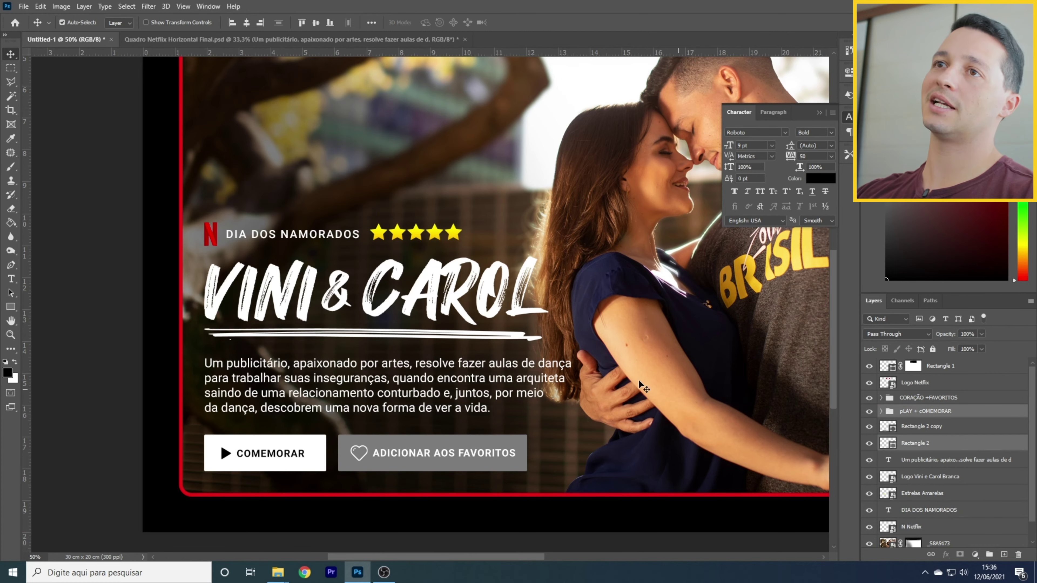
pyautogui.click(246, 23)
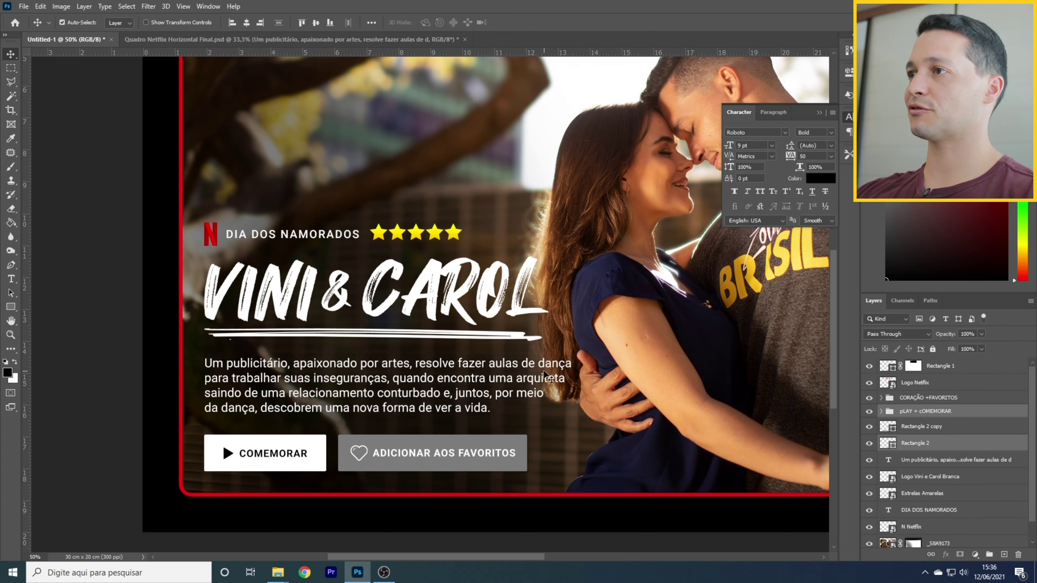
# Step: Examine the title block and buttons up close and the whole composition with the Character settings collapsed
pyautogui.click(819, 113)
pyautogui.hotkey('ctrl', '-')
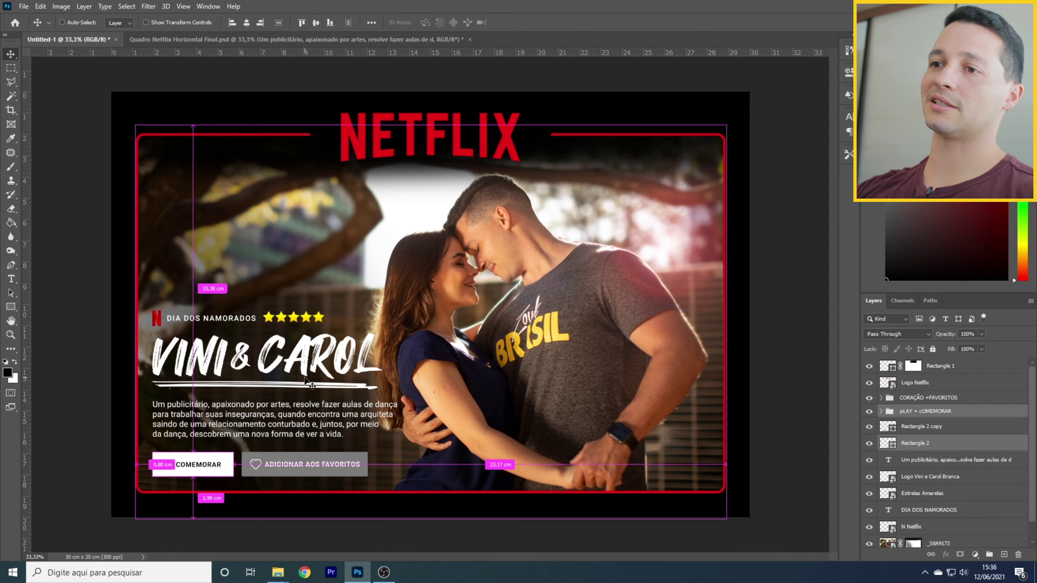
pyautogui.scroll(2, 307, 382)
pyautogui.moveTo(169, 447); pyautogui.dragTo(350, 343)
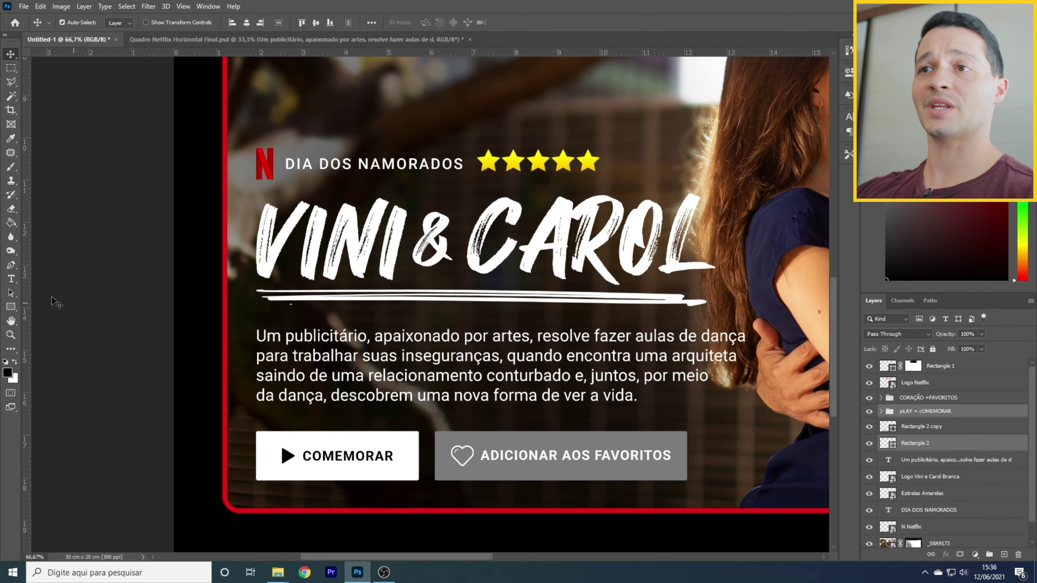
pyautogui.click(10, 279)
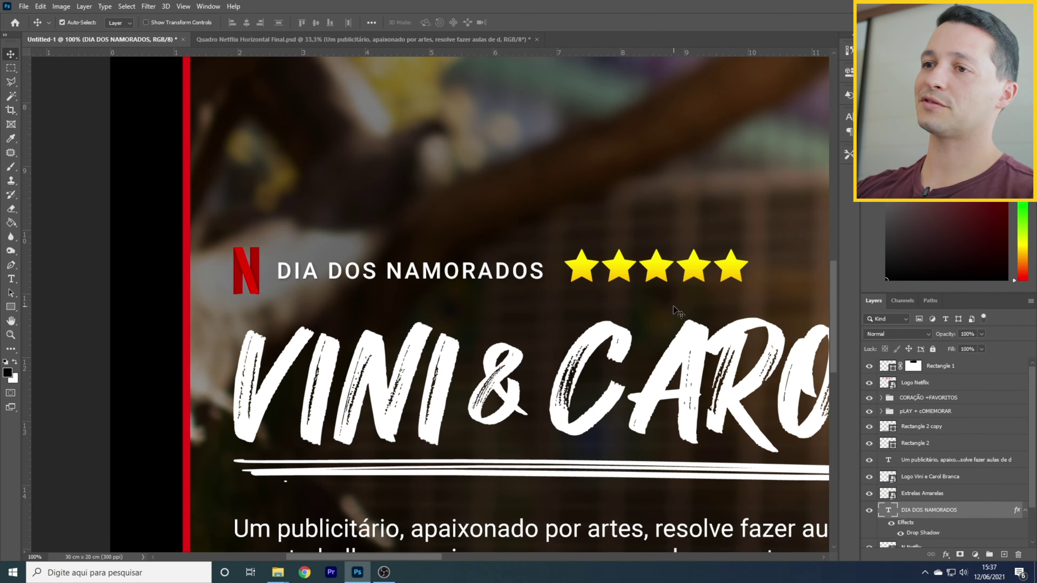
pyautogui.hotkey('ctrl', '-')
pyautogui.hotkey('ctrl', '-')
pyautogui.hotkey('ctrl', '-')
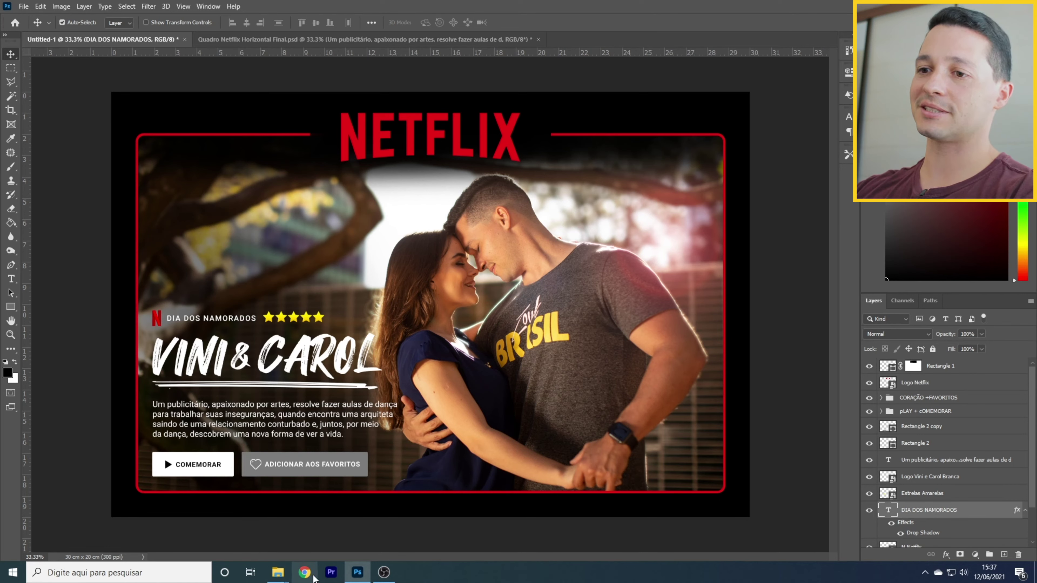
# Step: Open the Referência tela Netflix image from the Elementos folder, examine the screen's header icons and layout, and close it
pyautogui.moveTo(278, 572)
pyautogui.click(288, 547)
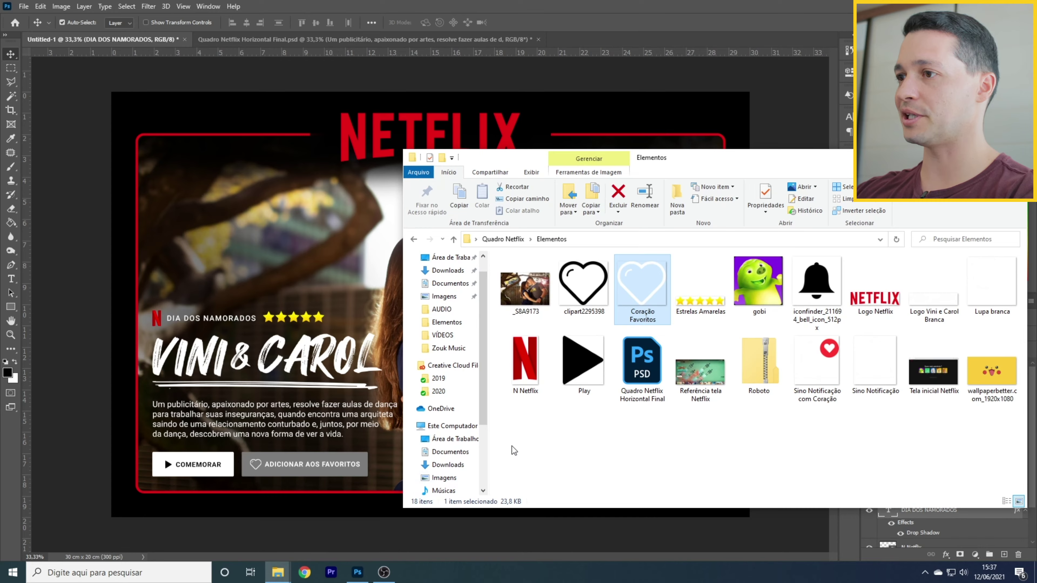
pyautogui.click(711, 380)
pyautogui.doubleClick(711, 380)
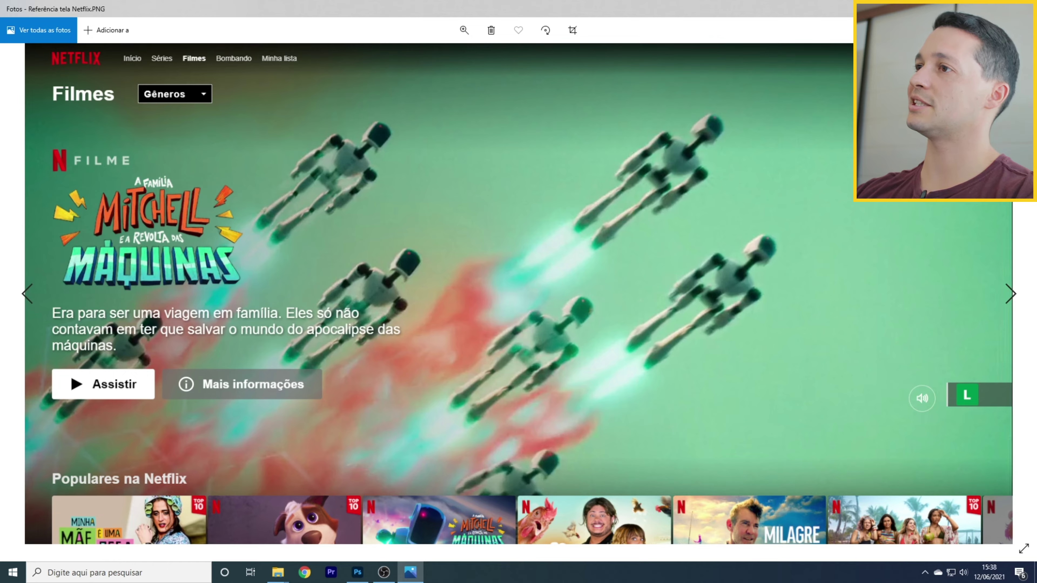
pyautogui.click(1000, 8)
pyautogui.moveTo(649, 168); pyautogui.dragTo(264, 59)
pyautogui.moveTo(355, 325); pyautogui.dragTo(756, 534)
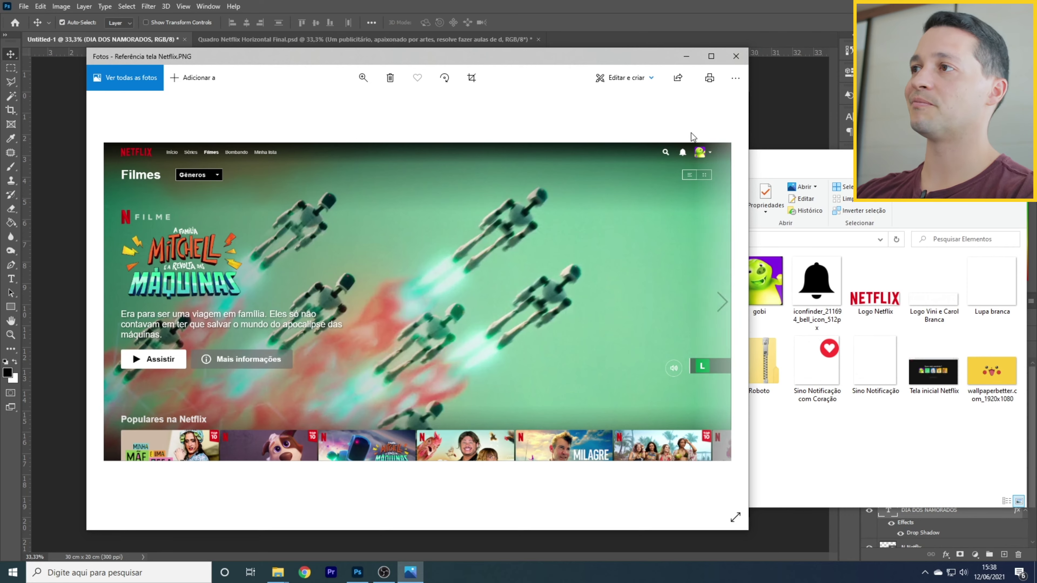
pyautogui.click(735, 57)
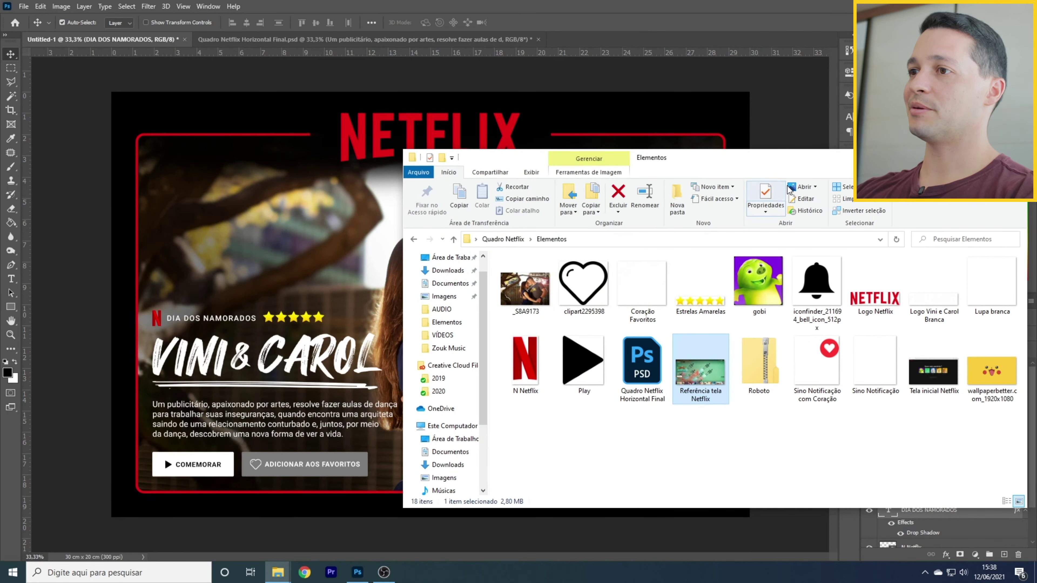
# Step: Place the Sino Notificação com Coração image at about 28% near the canvas's upper-right corner and move its layer above all others
pyautogui.moveTo(836, 159); pyautogui.dragTo(579, 297)
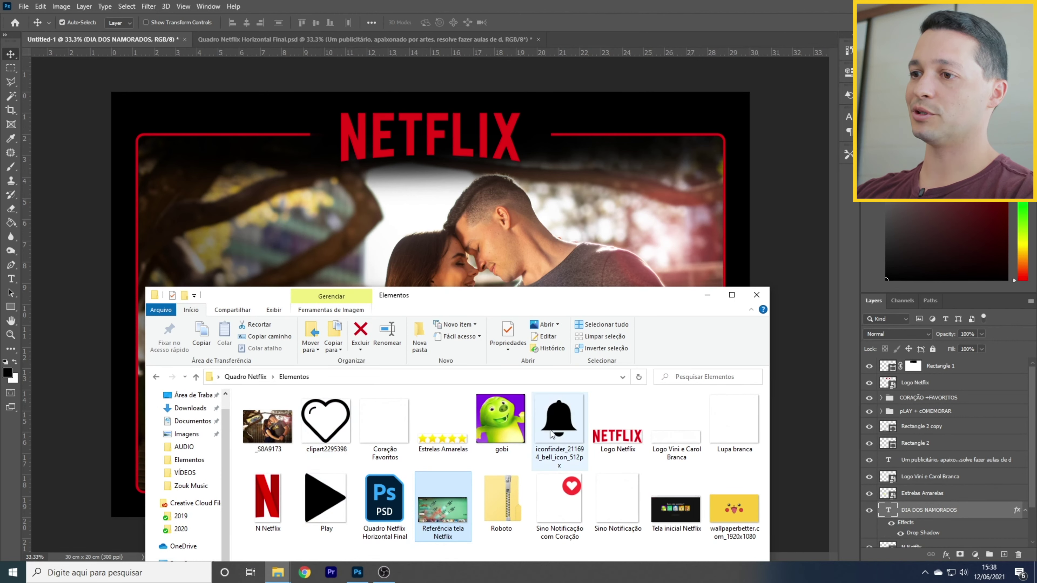
pyautogui.click(559, 511)
pyautogui.moveTo(558, 511); pyautogui.dragTo(611, 185)
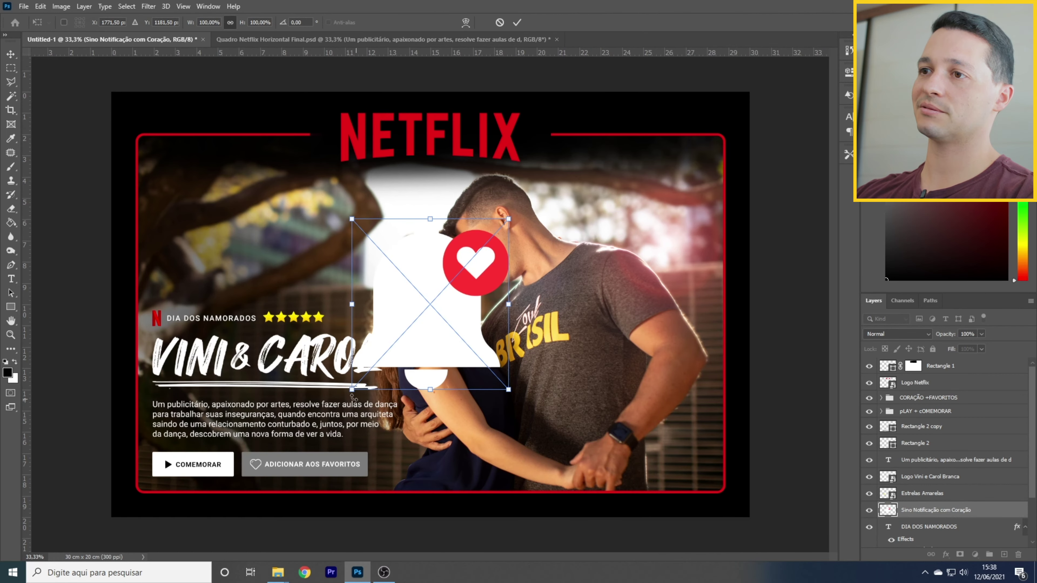
pyautogui.moveTo(352, 389); pyautogui.dragTo(664, 152)
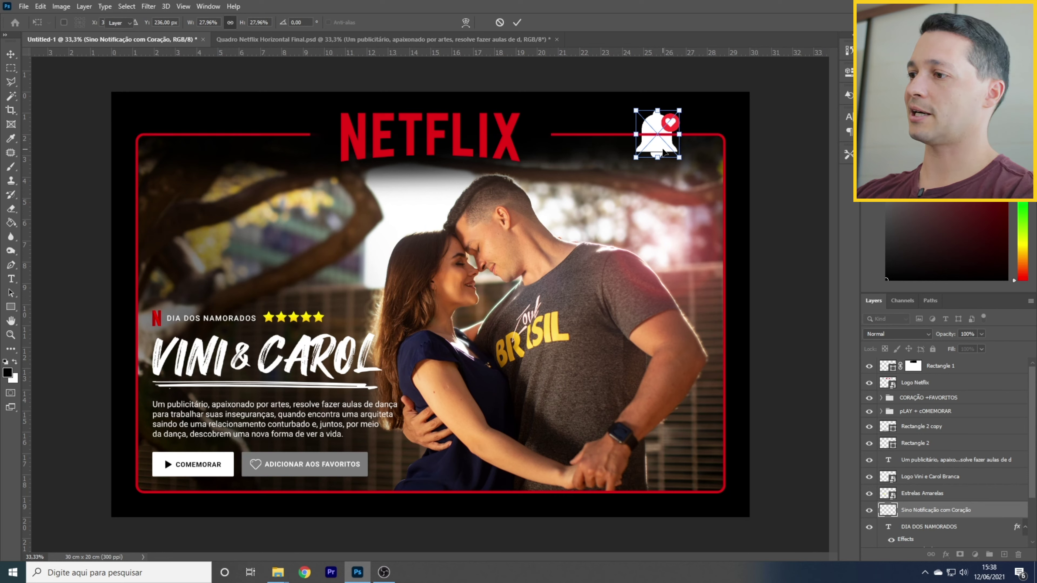
pyautogui.press('Return')
pyautogui.moveTo(926, 513); pyautogui.dragTo(937, 364)
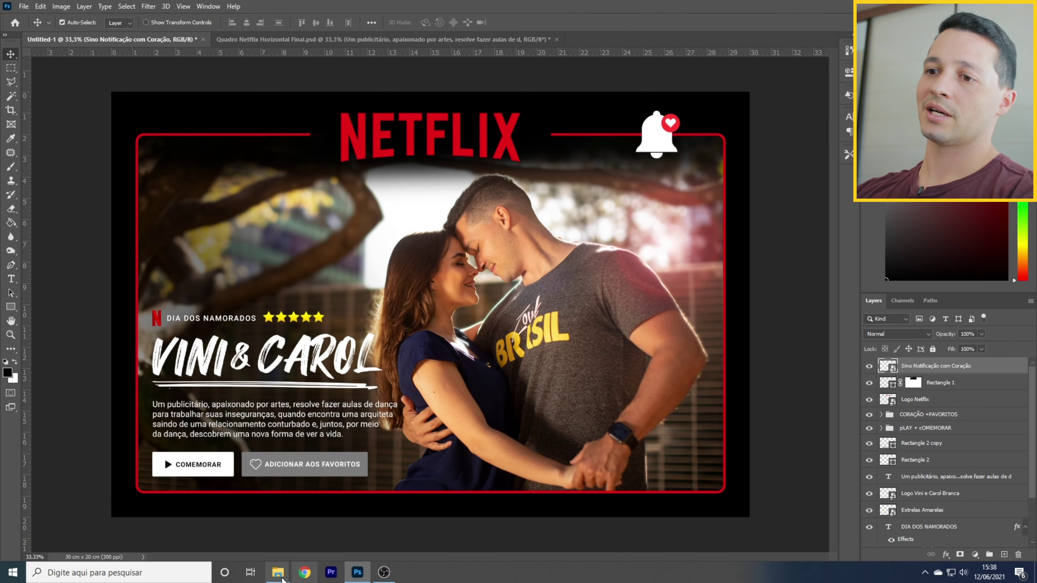
# Step: Place the Lupa branca image from the Elementos folder, scaled to about 6.4%, just left of the bell icon
pyautogui.moveTo(281, 572)
pyautogui.click(313, 531)
pyautogui.click(749, 286)
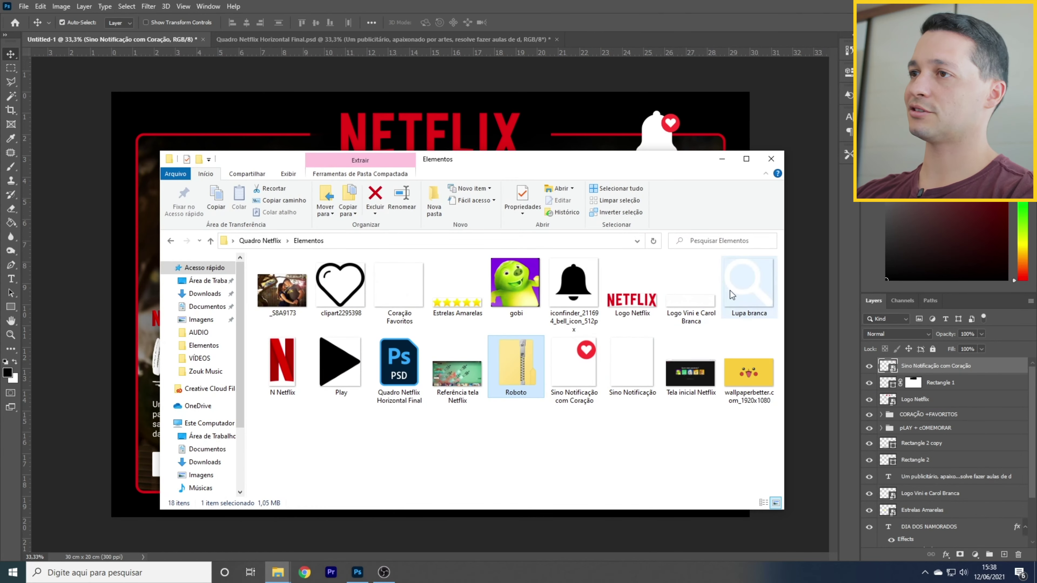
pyautogui.moveTo(749, 286); pyautogui.dragTo(584, 143)
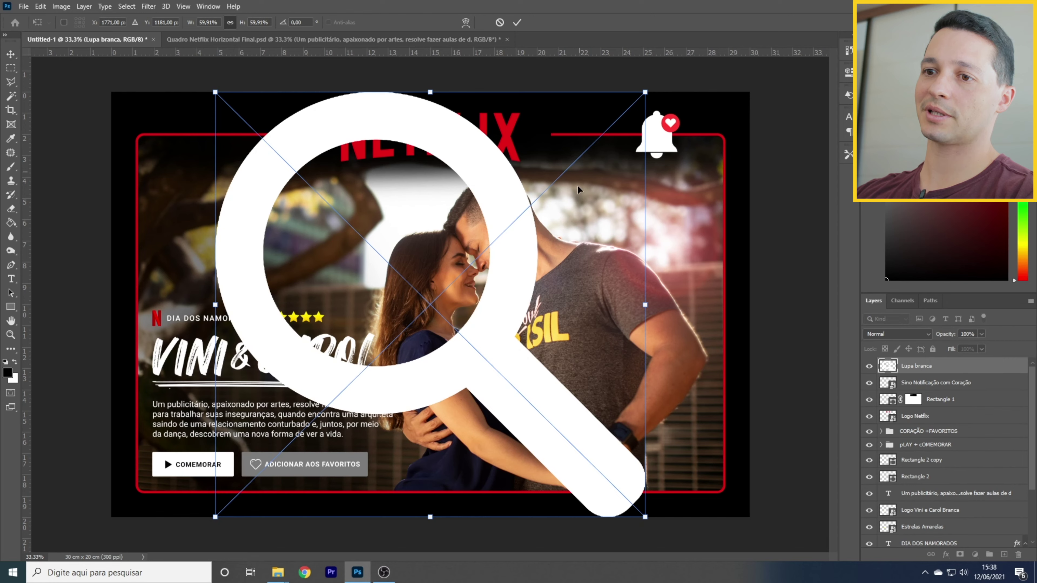
pyautogui.moveTo(216, 517); pyautogui.dragTo(638, 199)
pyautogui.moveTo(648, 100); pyautogui.dragTo(632, 106)
pyautogui.press('Return')
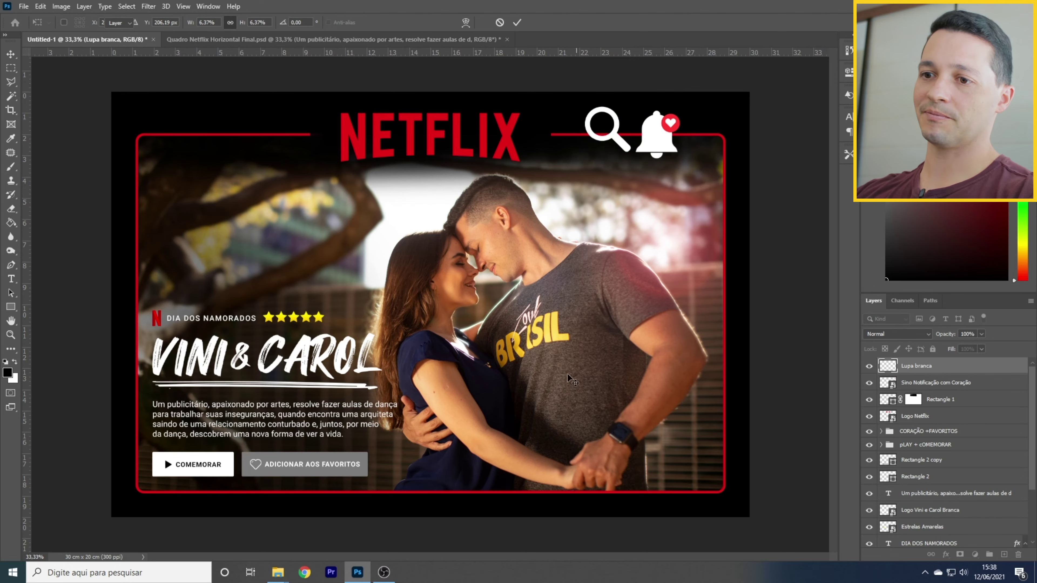
# Step: Place the gobi image from the Elementos folder, shrunk to icon size, just right of the bell at the frame's corner
pyautogui.moveTo(280, 577)
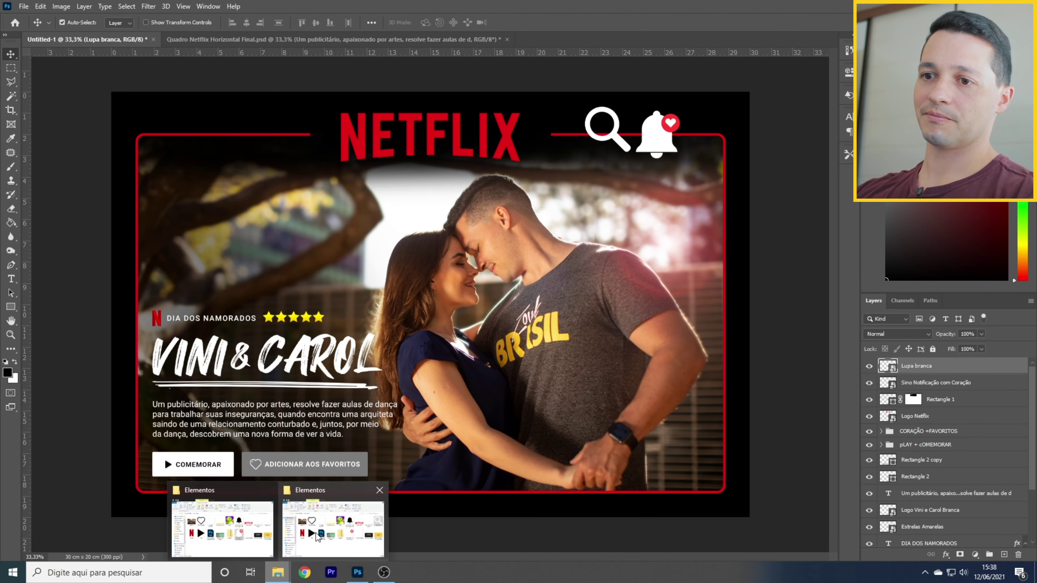
pyautogui.click(334, 534)
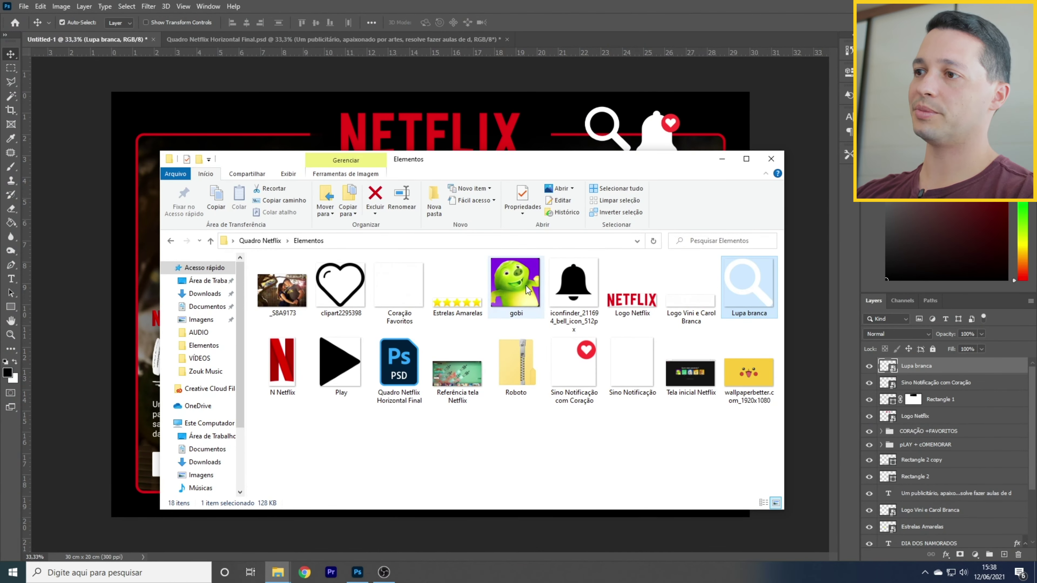
pyautogui.click(524, 302)
pyautogui.moveTo(524, 303); pyautogui.dragTo(490, 245)
pyautogui.moveTo(359, 374); pyautogui.dragTo(739, 128)
pyautogui.press('Return')
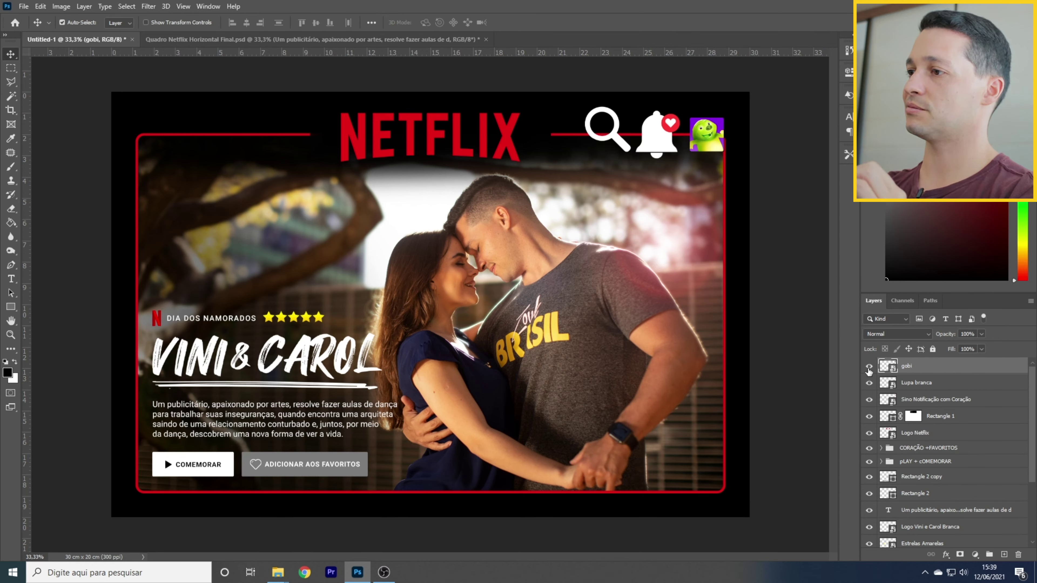
# Step: Hide the gobi, Lupa branca and Sino Notificação com Coração layers and turn on the display of guides
pyautogui.moveTo(869, 367); pyautogui.dragTo(869, 400)
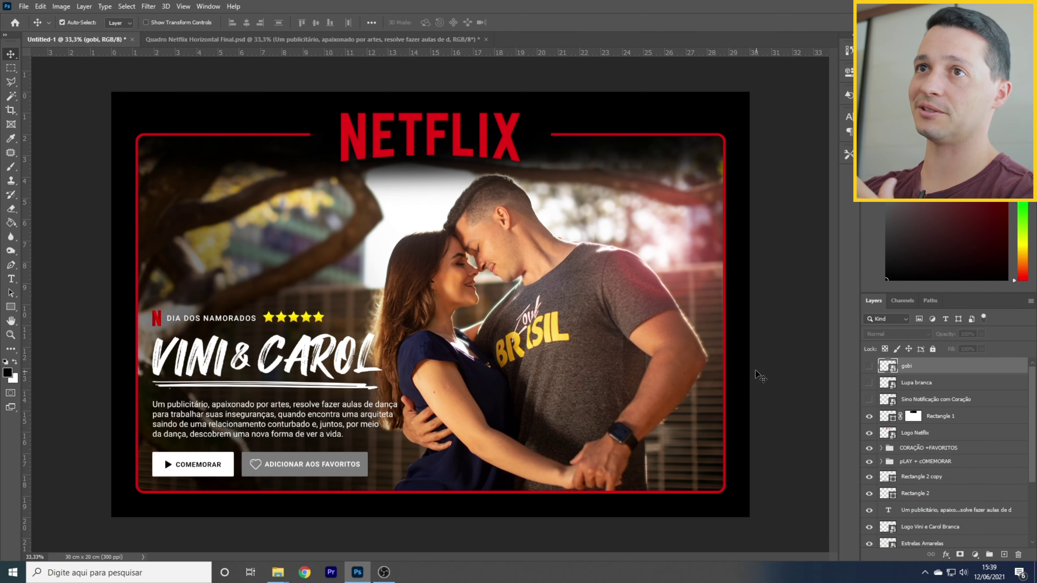
pyautogui.click(183, 6)
pyautogui.moveTo(202, 223)
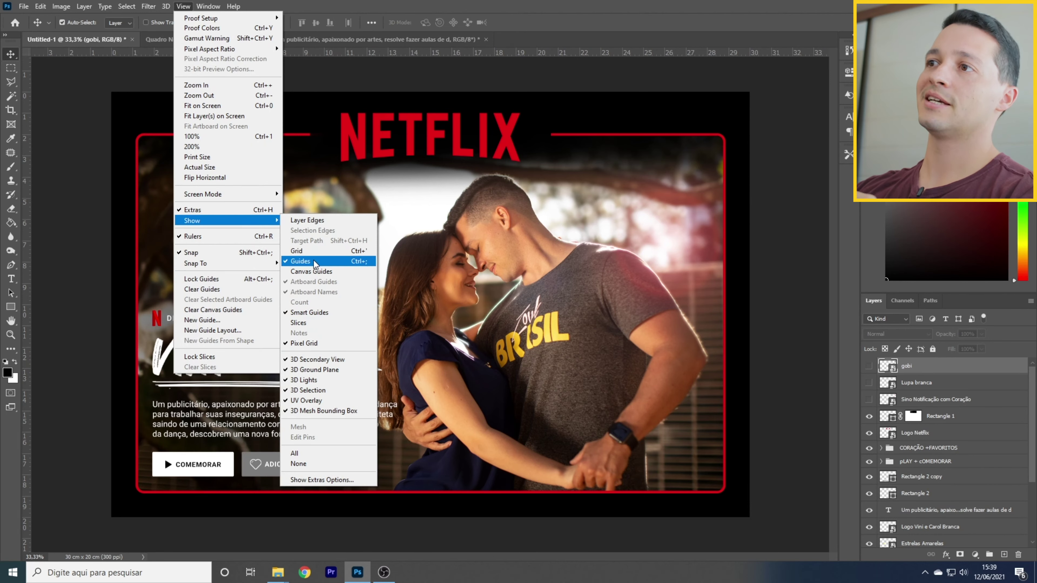
pyautogui.click(315, 261)
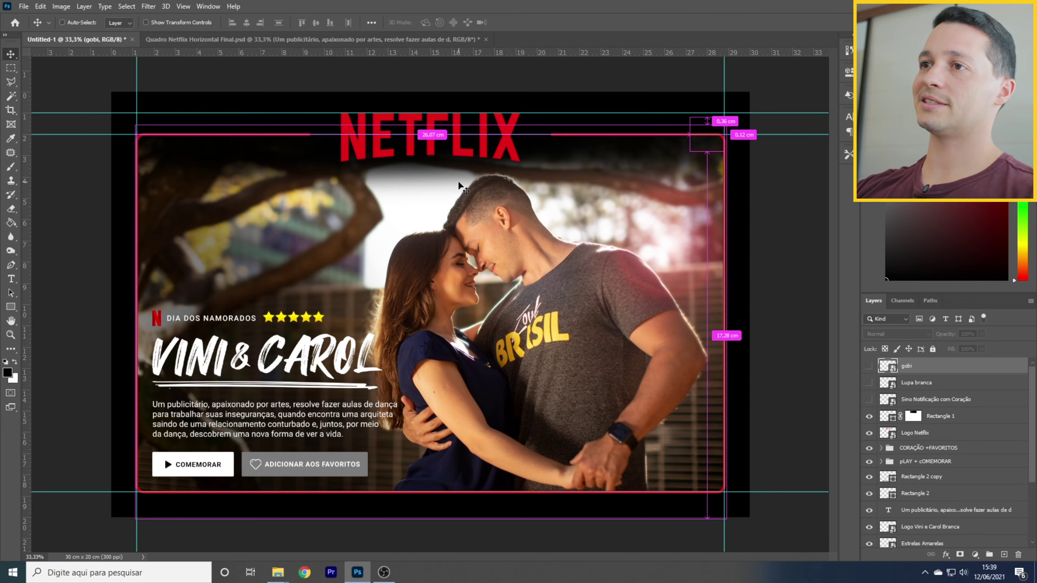
# Step: Add two horizontal guides about 0.6 cm and 1.6 cm below the canvas's top edge for the header icons
pyautogui.hotkey('ctrl', '+')
pyautogui.hotkey('ctrl', '+')
pyautogui.moveTo(618, 150); pyautogui.dragTo(361, 306)
pyautogui.moveTo(641, 169); pyautogui.dragTo(565, 266)
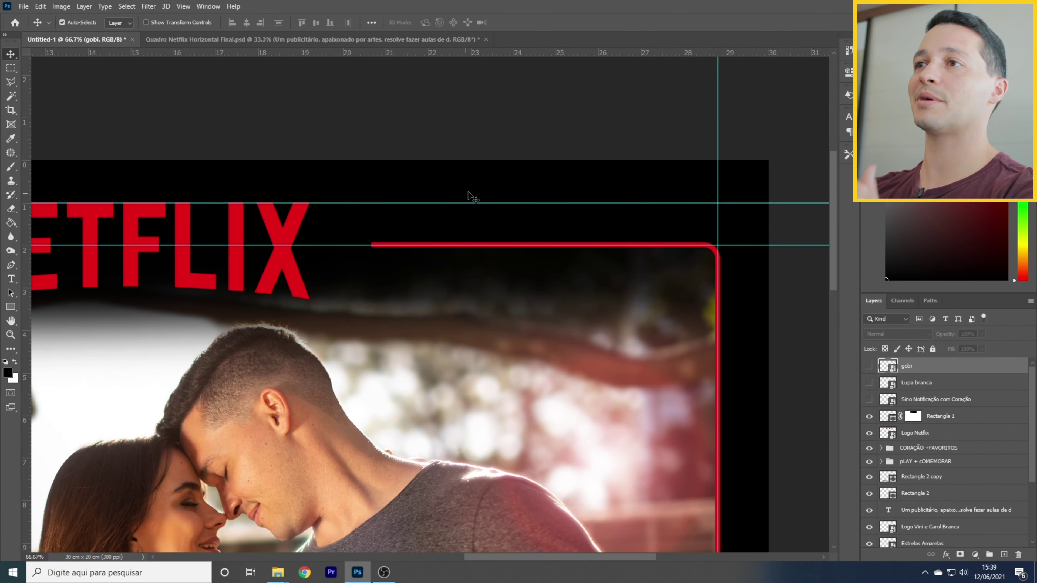
pyautogui.moveTo(614, 56); pyautogui.dragTo(614, 186)
pyautogui.moveTo(641, 56); pyautogui.dragTo(621, 228)
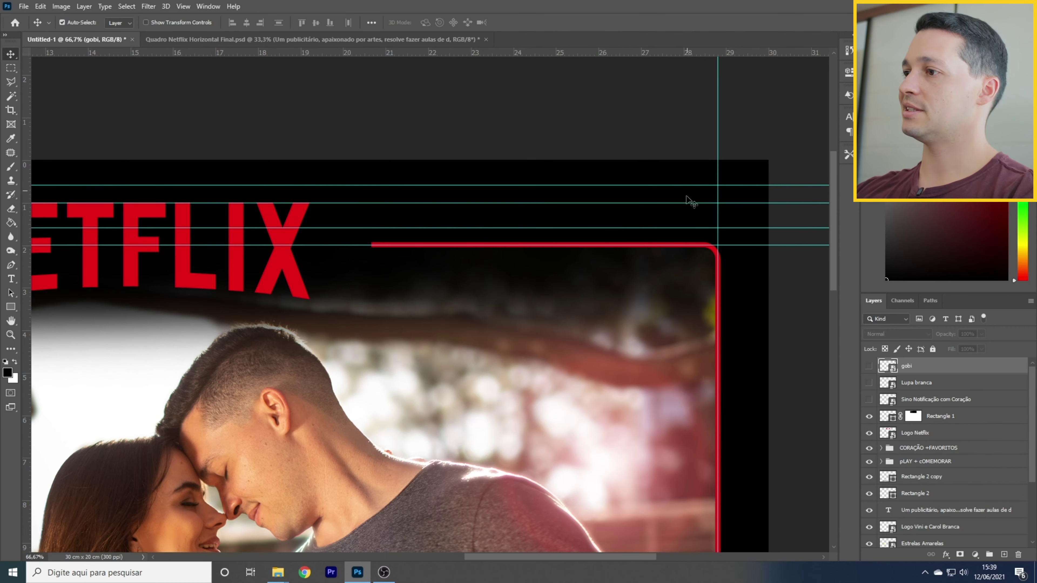
# Step: Show the gobi avatar layer and scale it to about 15% so it fits between the two header guides near the frame's corner
pyautogui.click(869, 400)
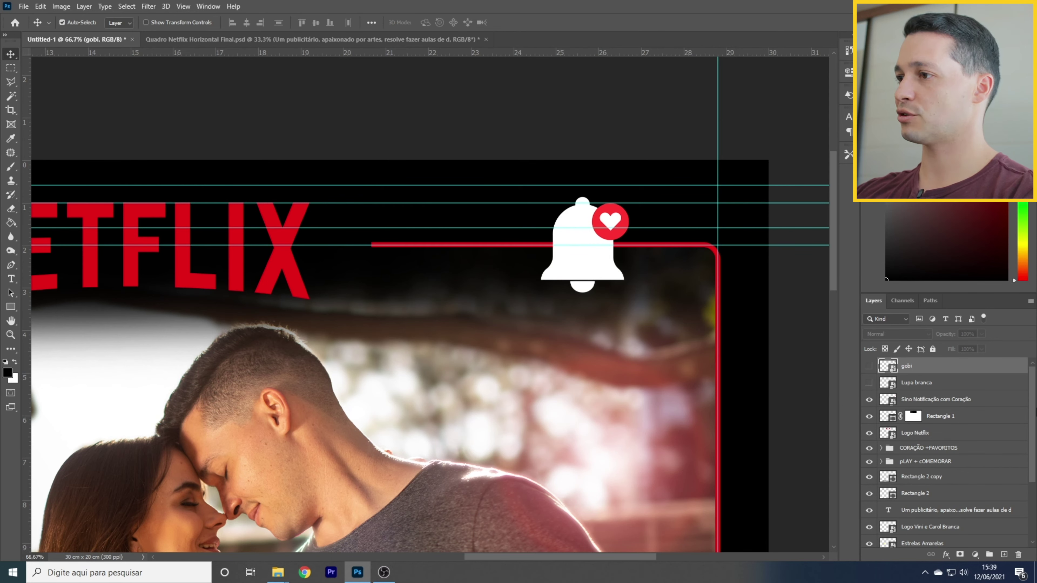
pyautogui.click(868, 400)
pyautogui.click(868, 366)
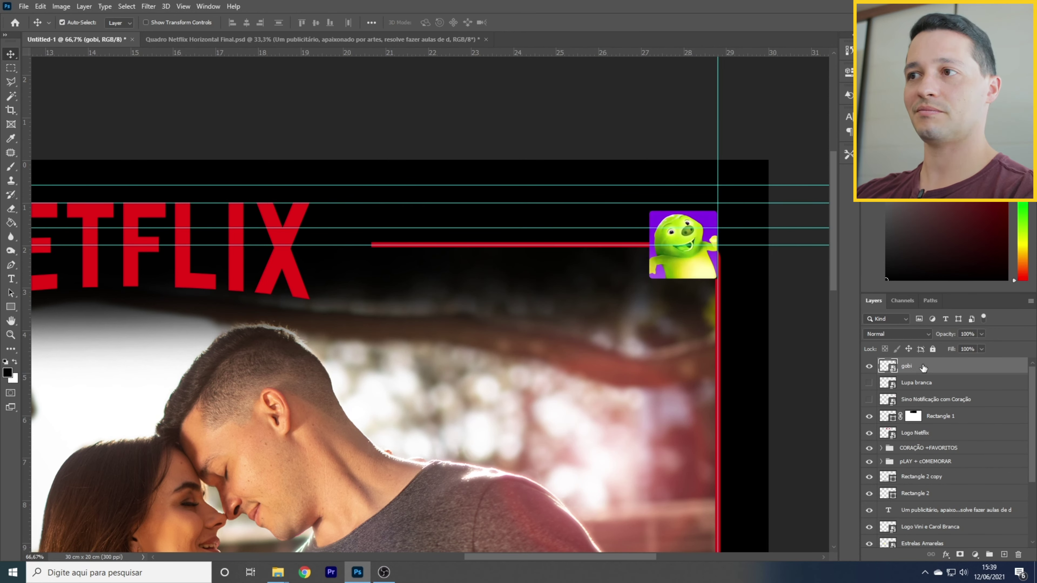
pyautogui.hotkey('ctrl', 't')
pyautogui.moveTo(699, 270); pyautogui.dragTo(696, 221)
pyautogui.hotkey('shift', 'Right')
pyautogui.hotkey('shift', 'Right')
pyautogui.hotkey('shift', 'Right')
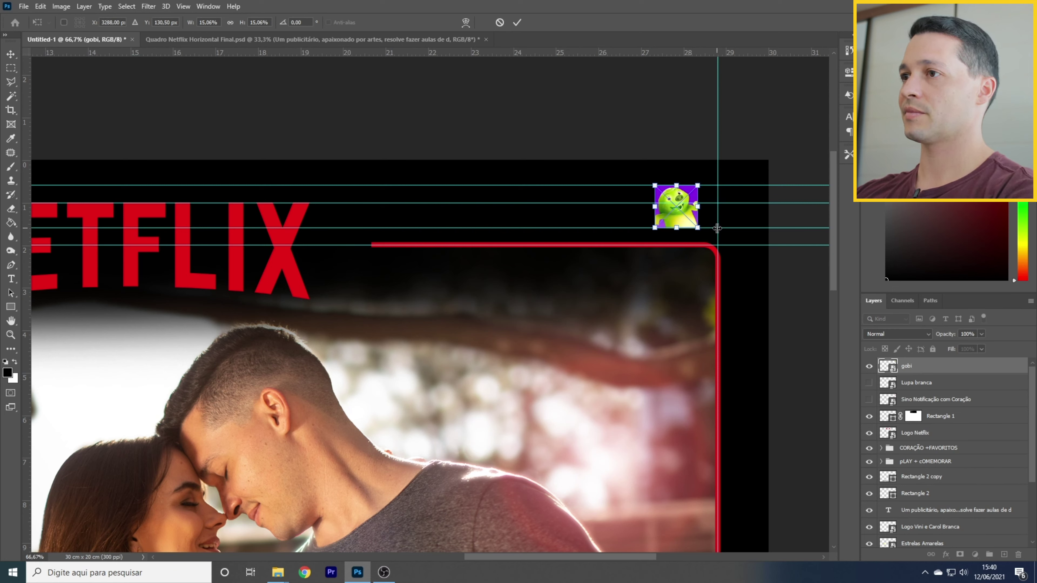
pyautogui.press('Return')
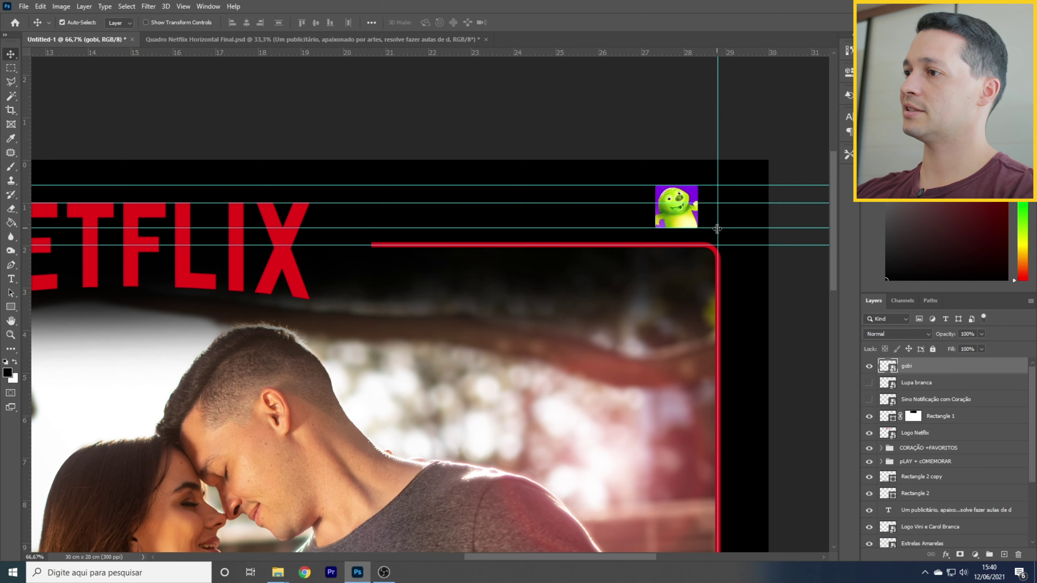
# Step: Show the Sino Notificação com Coração bell, scale it to about 10% and place it just left of the avatar, vertically centred with it
pyautogui.click(869, 401)
pyautogui.click(931, 400)
pyautogui.hotkey('ctrl', 't')
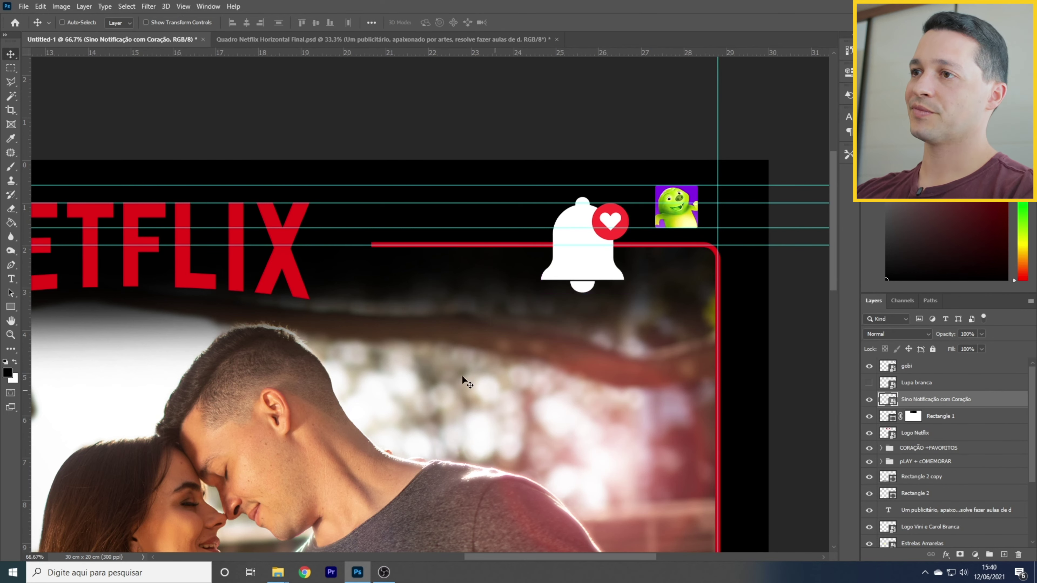
pyautogui.moveTo(541, 291); pyautogui.dragTo(605, 216)
pyautogui.moveTo(590, 180); pyautogui.dragTo(597, 189)
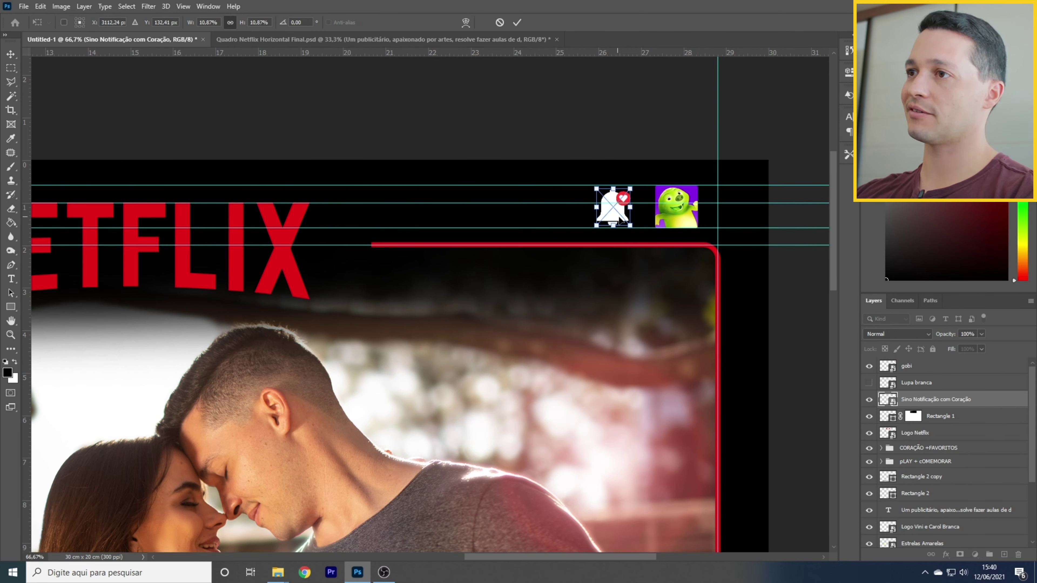
pyautogui.moveTo(630, 225); pyautogui.dragTo(616, 213)
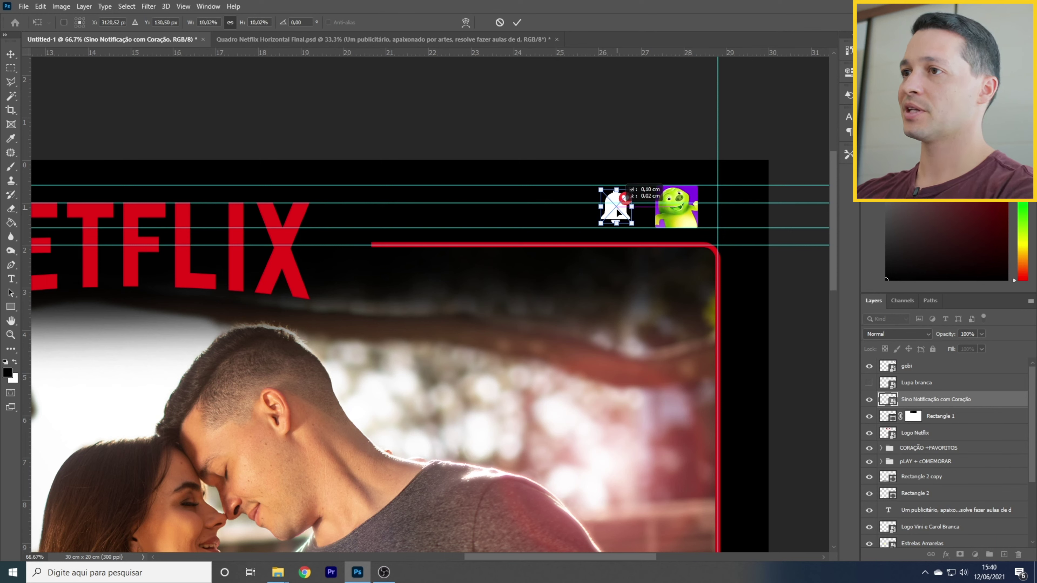
pyautogui.press('Return')
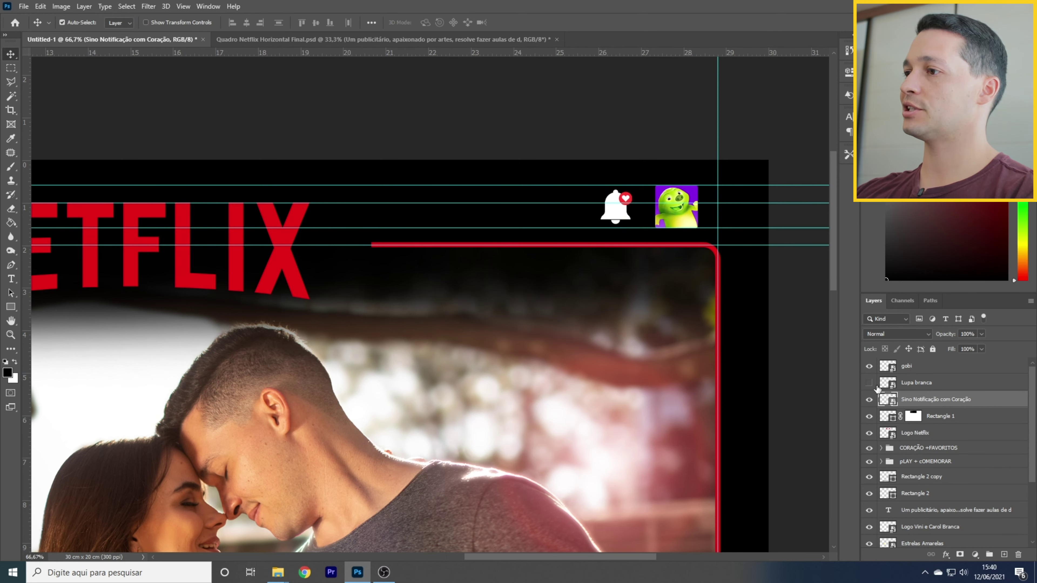
# Step: Show the Lupa branca magnifier, scale it to about 2% and move it just left of the bell between the header guides
pyautogui.click(869, 383)
pyautogui.click(928, 384)
pyautogui.hotkey('ctrl', 't')
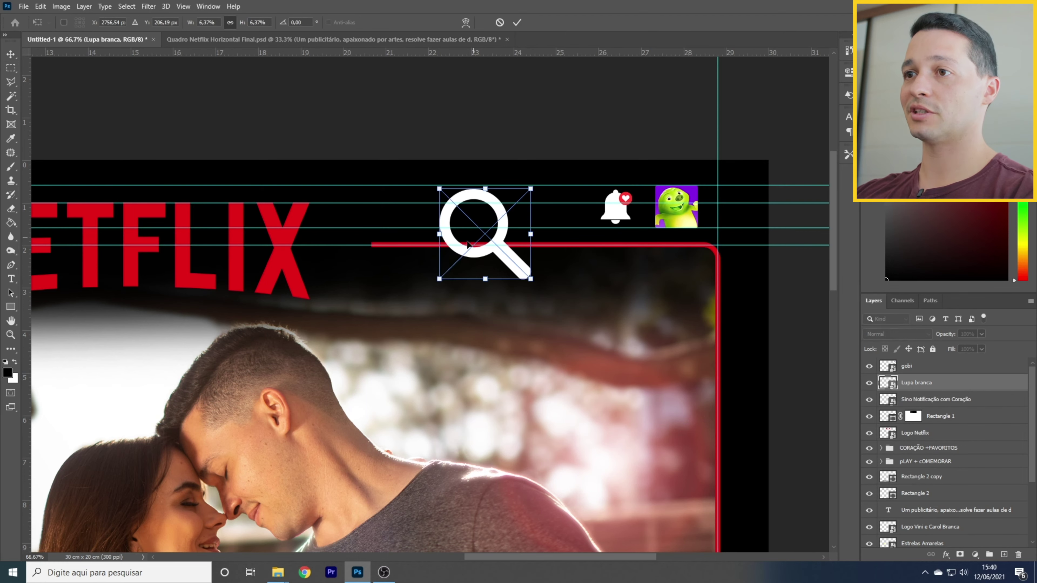
pyautogui.moveTo(445, 280); pyautogui.dragTo(603, 187)
pyautogui.hotkey('shift', 'Left')
pyautogui.hotkey('shift', 'Left')
pyautogui.hotkey('shift', 'Left')
pyautogui.hotkey('shift', 'Left')
pyautogui.hotkey('shift', 'Left')
pyautogui.hotkey('shift', 'Left')
pyautogui.hotkey('shift', 'Left')
pyautogui.hotkey('shift', 'Left')
pyautogui.hotkey('shift', 'Left')
pyautogui.hotkey('shift', 'Left')
pyautogui.hotkey('shift', 'Left')
pyautogui.hotkey('shift', 'Left')
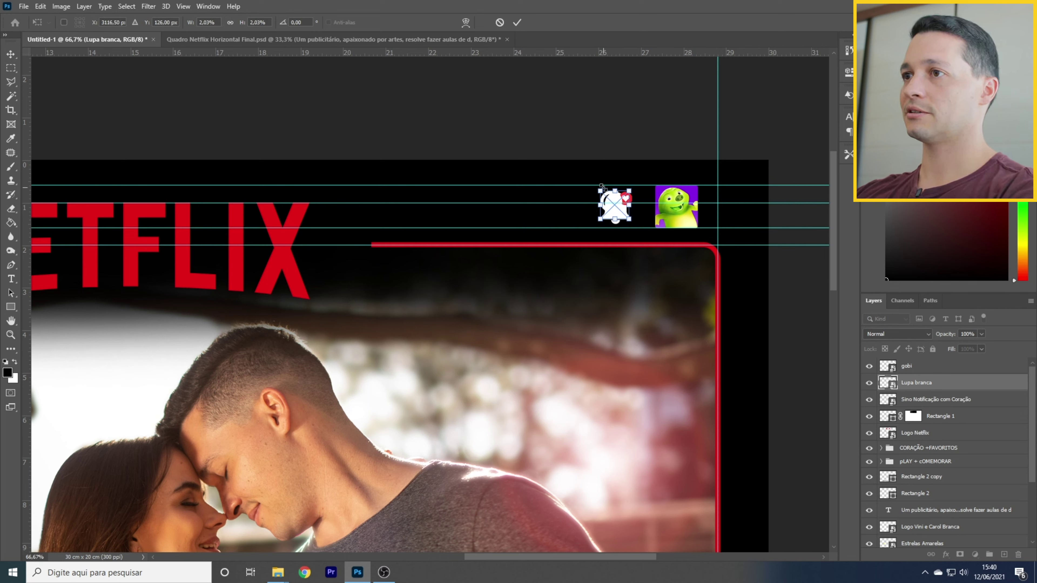
pyautogui.hotkey('shift', 'Left')
pyautogui.hotkey('shift', 'Left')
pyautogui.hotkey('shift', 'Left')
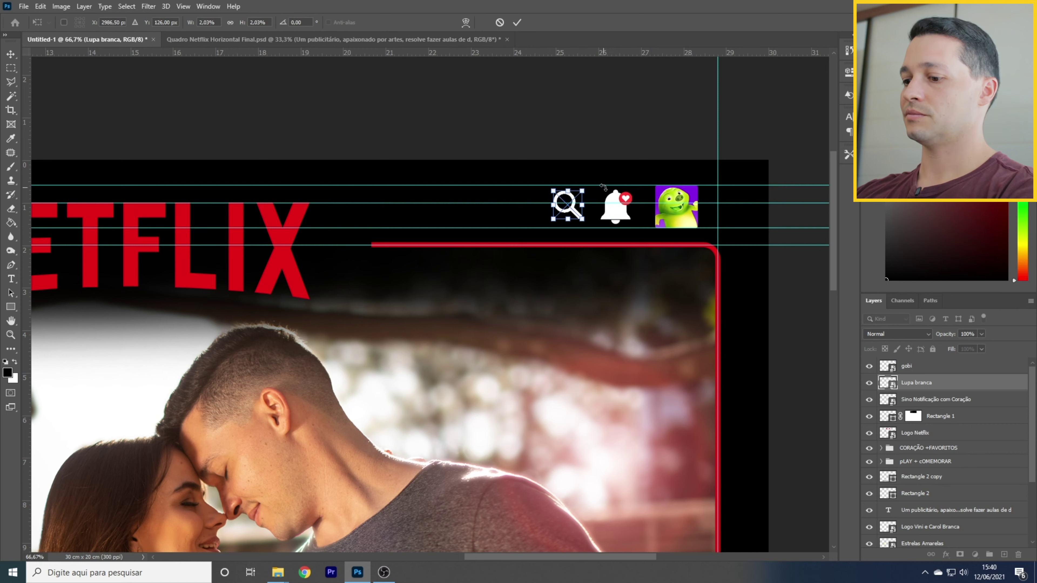
pyautogui.press('Return')
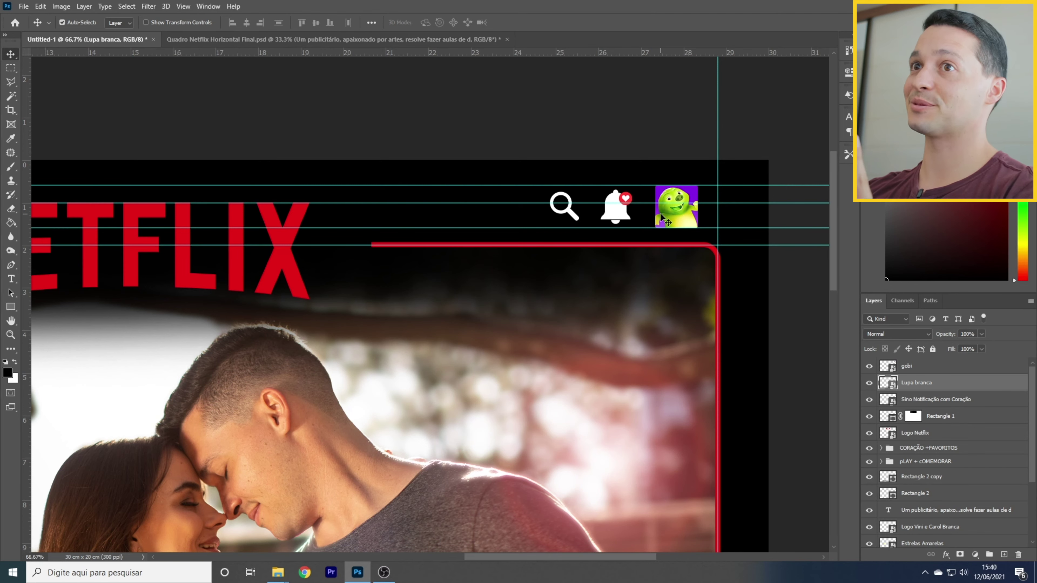
# Step: Turn off the display of guides
pyautogui.click(183, 6)
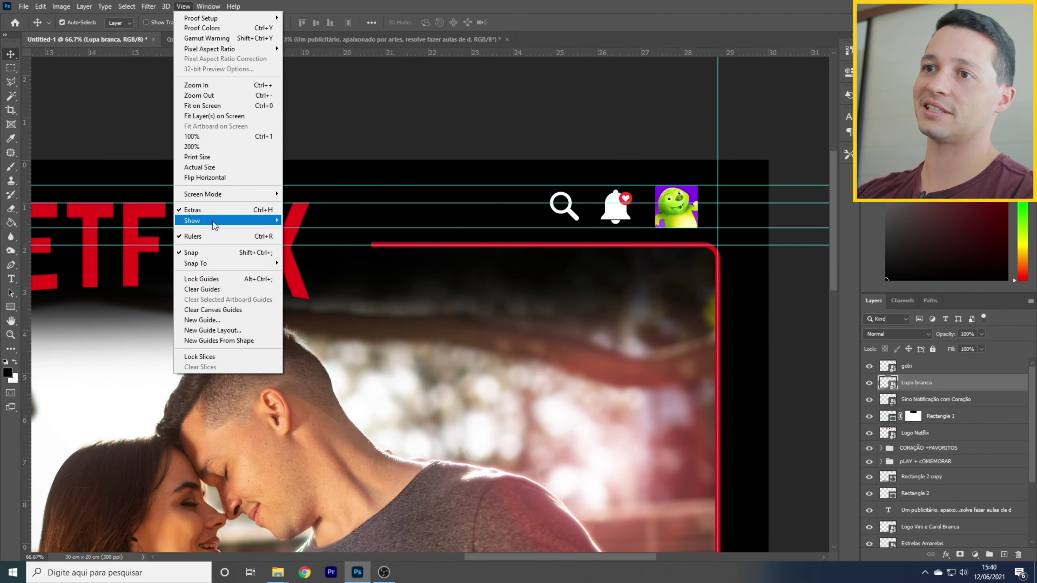
pyautogui.moveTo(214, 222)
pyautogui.click(318, 262)
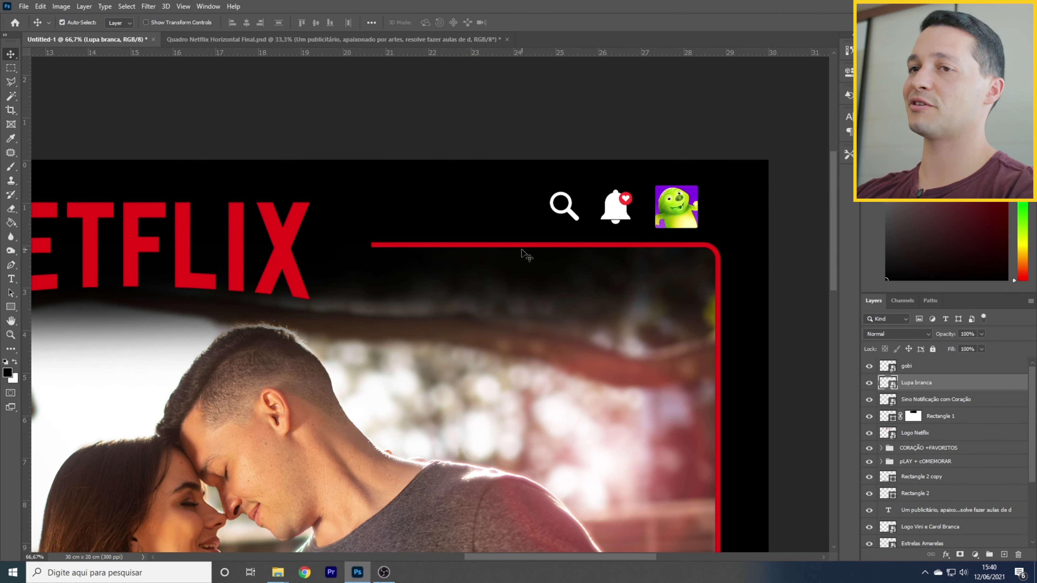
# Step: Draw a square of about 121 x 121 px over the gobi avatar and fill it with red
pyautogui.click(11, 307)
pyautogui.moveTo(656, 185); pyautogui.dragTo(699, 229)
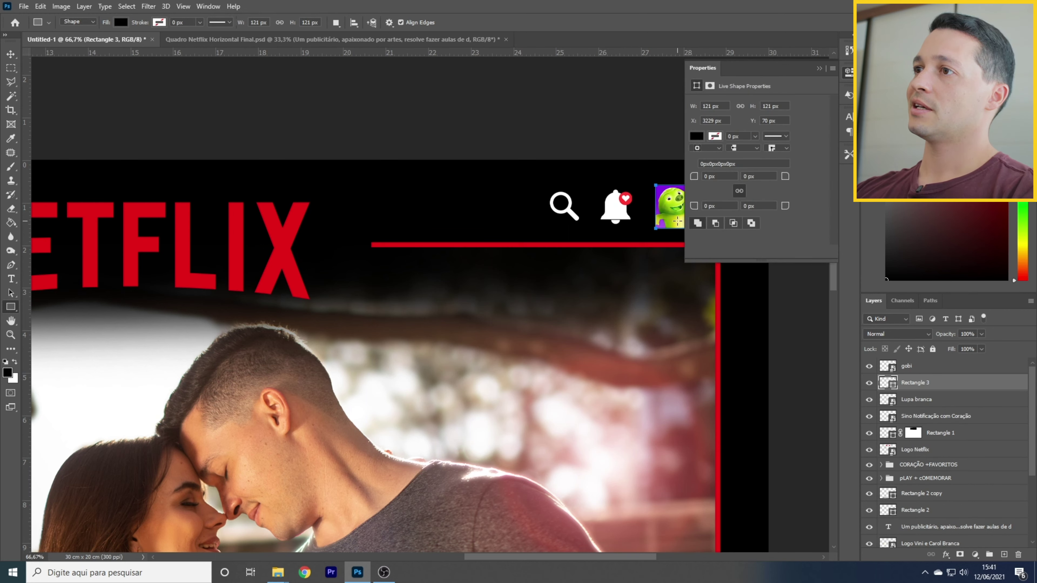
pyautogui.click(698, 137)
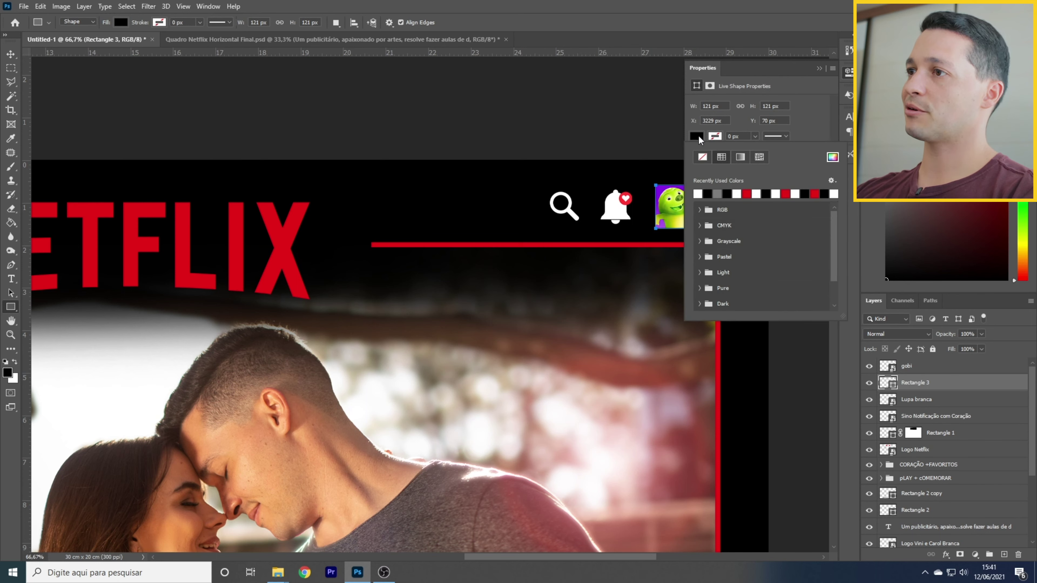
pyautogui.click(748, 194)
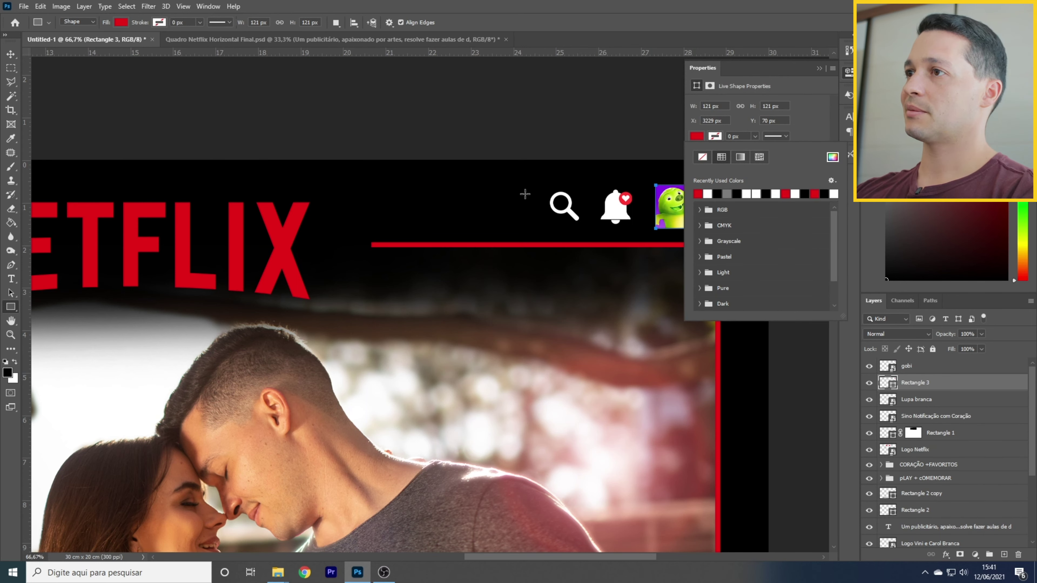
pyautogui.click(742, 137)
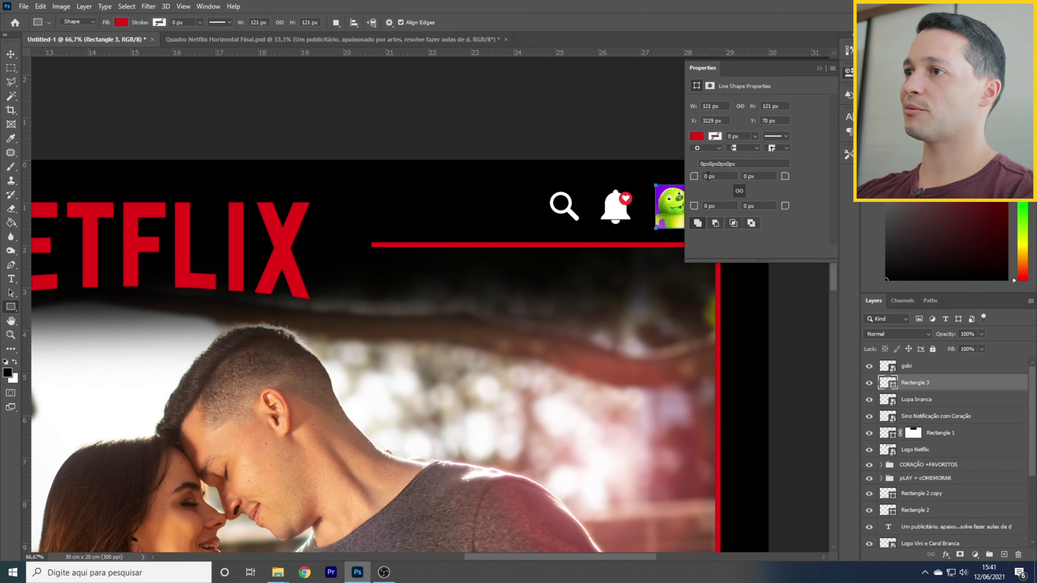
pyautogui.press('Return')
# Step: Move the Rectangle 3 layer above gobi, hide the gobi layer and nudge the red square slightly toward the bell
pyautogui.click(11, 54)
pyautogui.click(818, 68)
pyautogui.moveTo(919, 382); pyautogui.dragTo(916, 365)
pyautogui.press('Left')
pyautogui.press('Left')
pyautogui.press('Left')
pyautogui.press('Left')
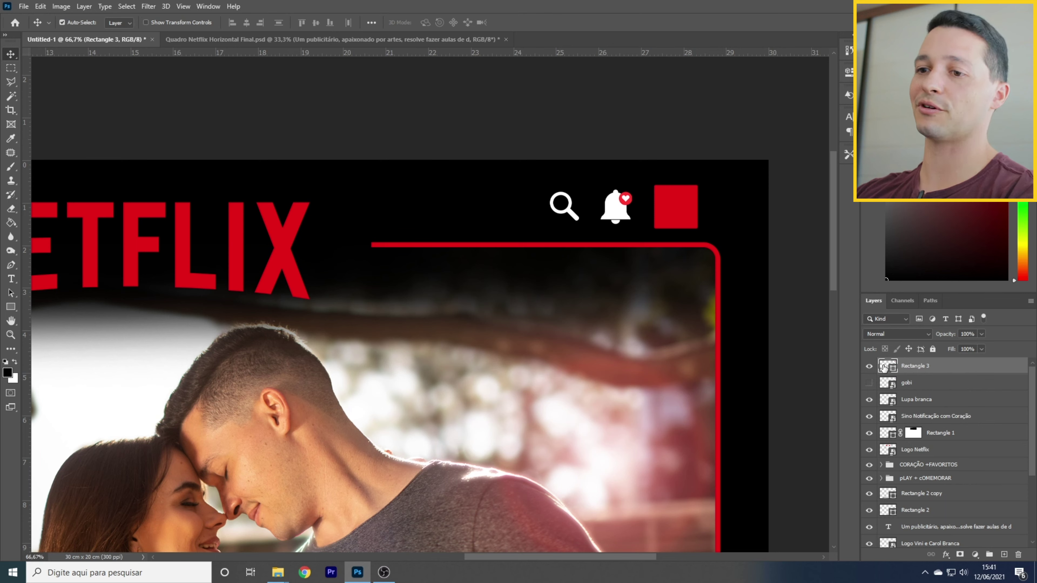
# Step: Place the yellow Pikachu wallpaper image from the Elementos folder into the frame document
pyautogui.moveTo(279, 575)
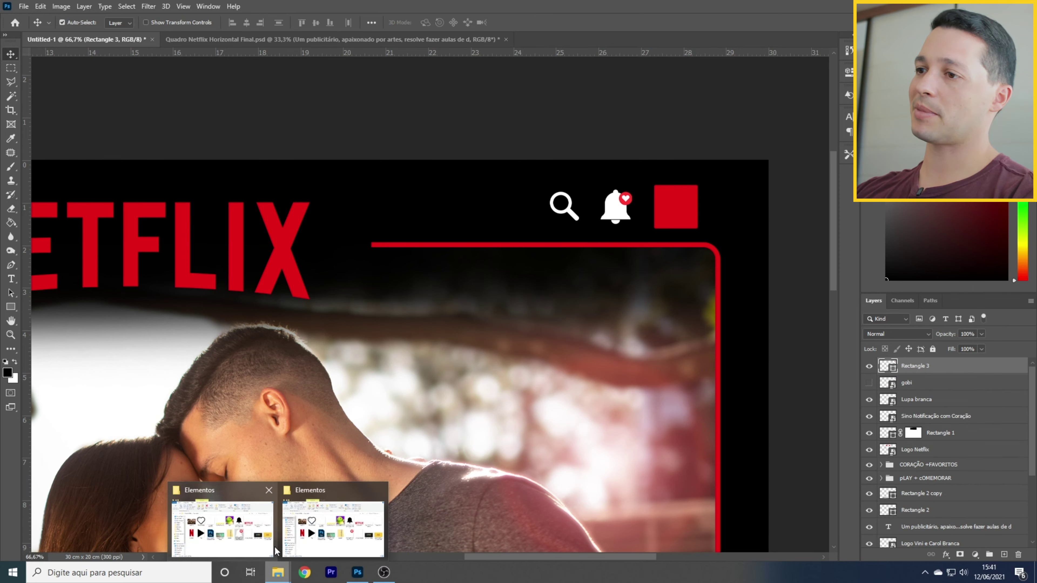
pyautogui.click(281, 551)
pyautogui.moveTo(530, 302); pyautogui.dragTo(237, 161)
pyautogui.moveTo(433, 378); pyautogui.dragTo(537, 364)
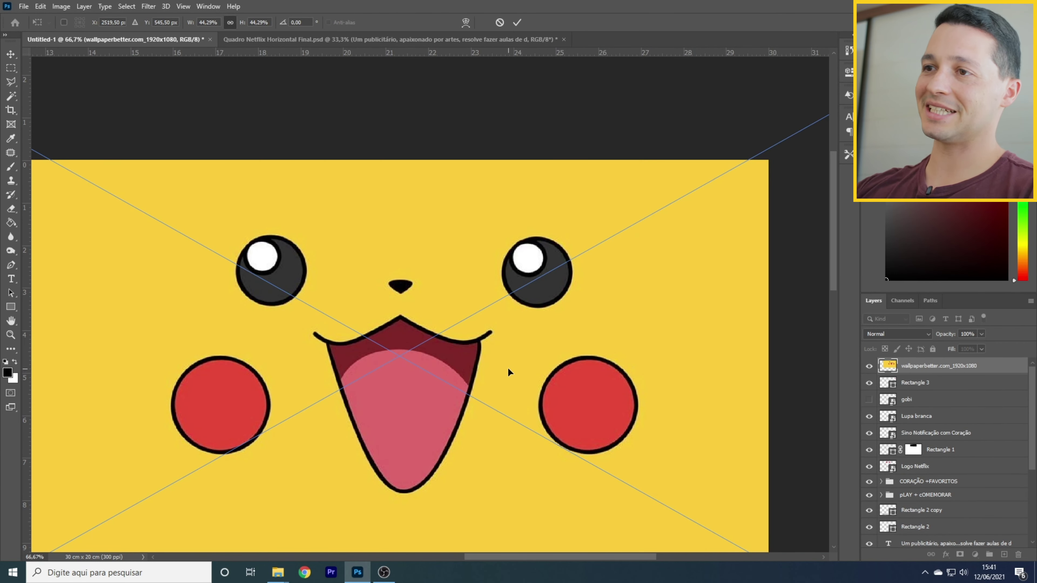
# Step: Shrink the Pikachu image to about twice the red square's width and position it so its face covers the square
pyautogui.hotkey('ctrl', '-')
pyautogui.hotkey('ctrl', '-')
pyautogui.hotkey('ctrl', '-')
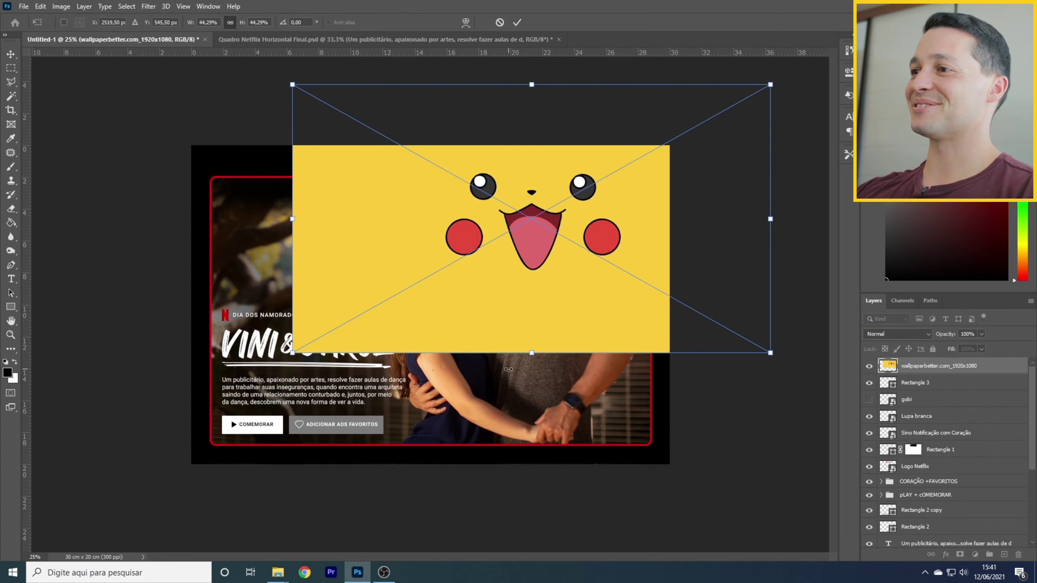
pyautogui.moveTo(771, 353); pyautogui.dragTo(633, 162)
pyautogui.hotkey('ctrl', '+')
pyautogui.hotkey('ctrl', '+')
pyautogui.hotkey('ctrl', '+')
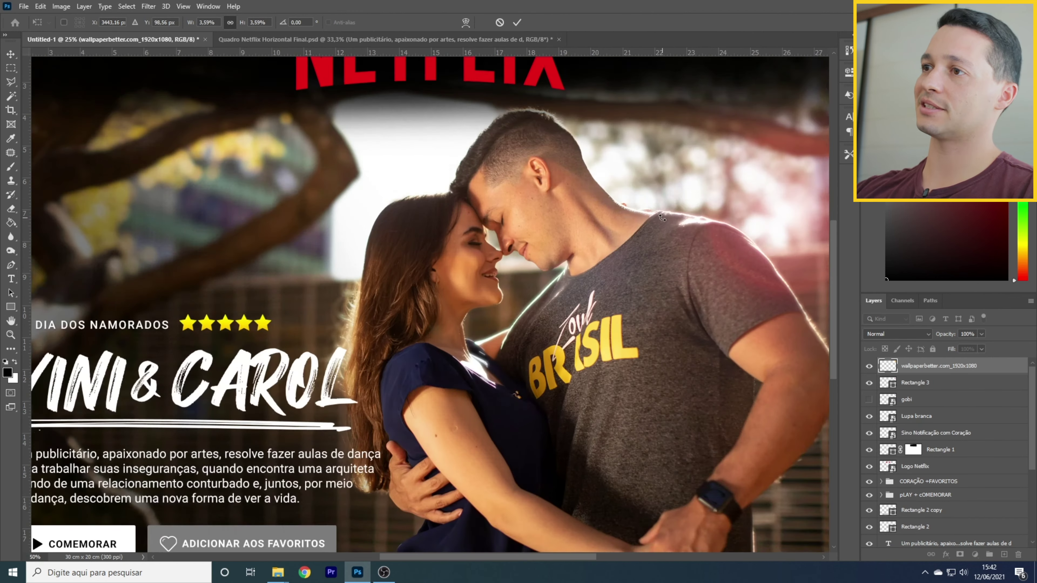
pyautogui.moveTo(676, 258); pyautogui.dragTo(294, 477)
pyautogui.moveTo(626, 233); pyautogui.dragTo(566, 238)
pyautogui.moveTo(501, 186)
pyautogui.mouseDown()
pyautogui.moveTo(536, 204)
pyautogui.moveTo(510, 195)
pyautogui.mouseUp()
pyautogui.moveTo(568, 224); pyautogui.dragTo(566, 221)
pyautogui.press('Return')
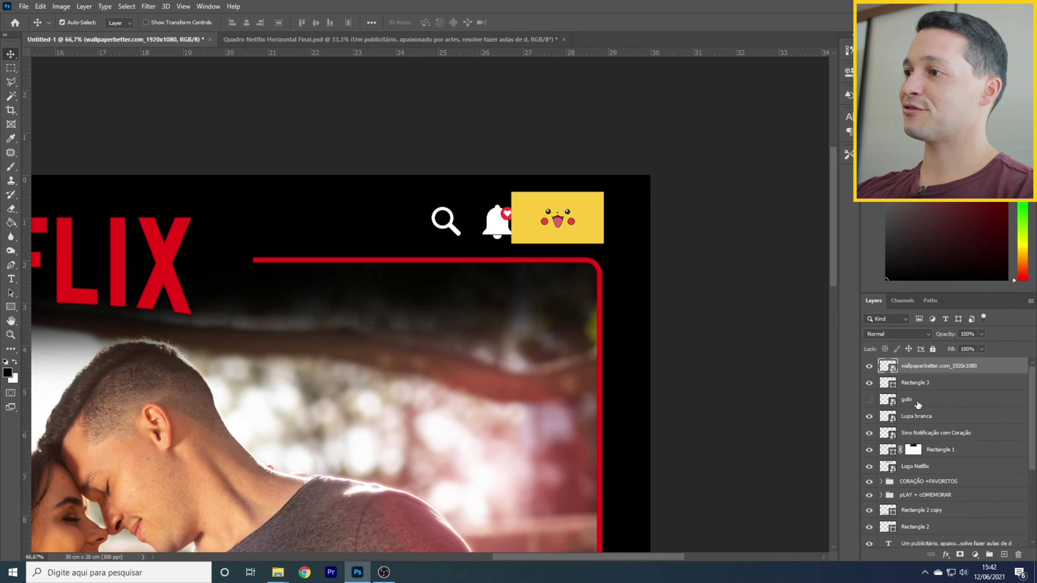
# Step: Clip the Pikachu image to the red square with a clipping mask and shift it down about 0.1 cm to centre the face
pyautogui.click(869, 366)
pyautogui.click(869, 366)
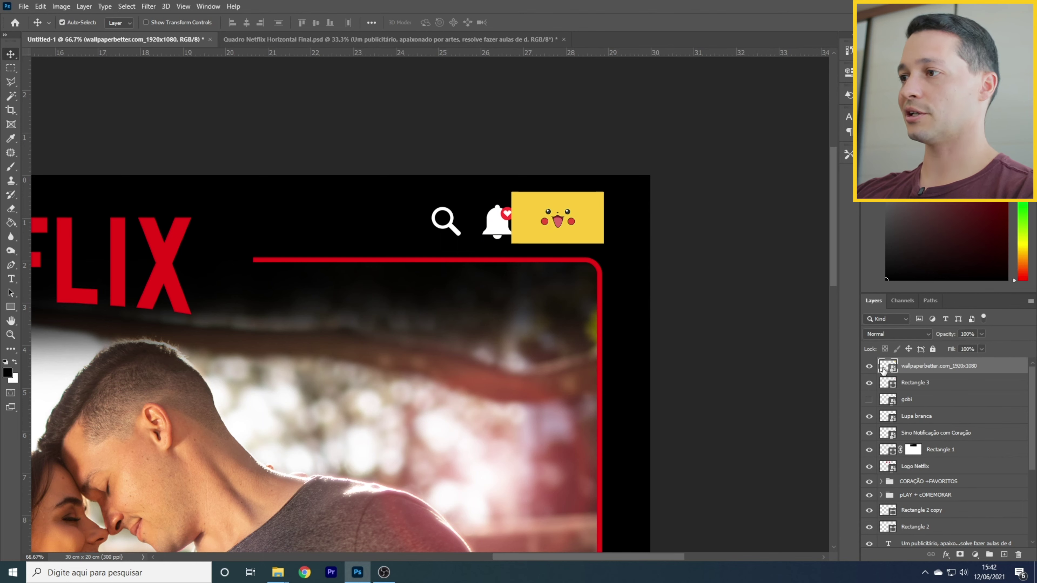
pyautogui.rightClick(926, 369)
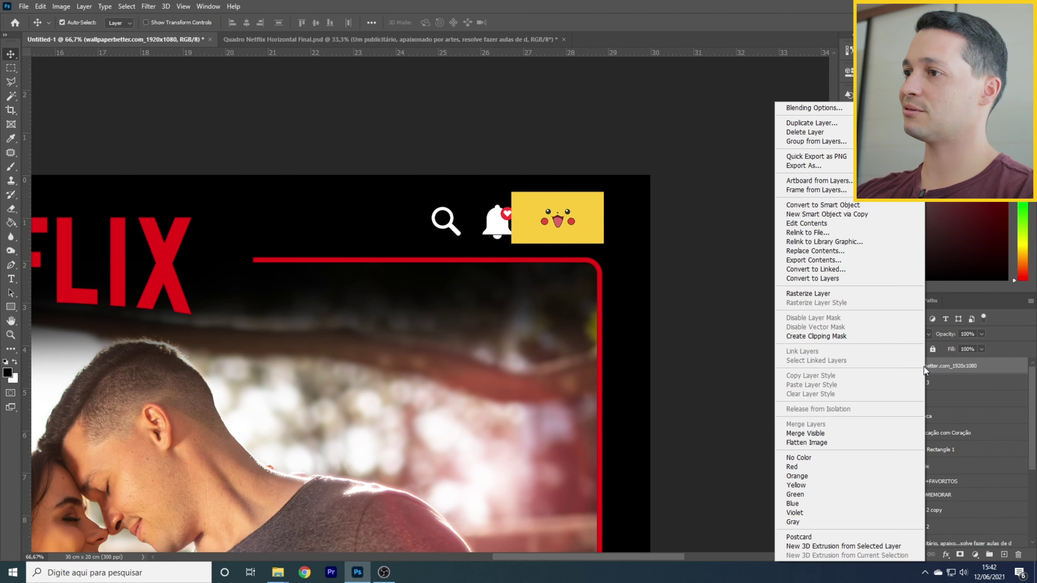
pyautogui.click(821, 337)
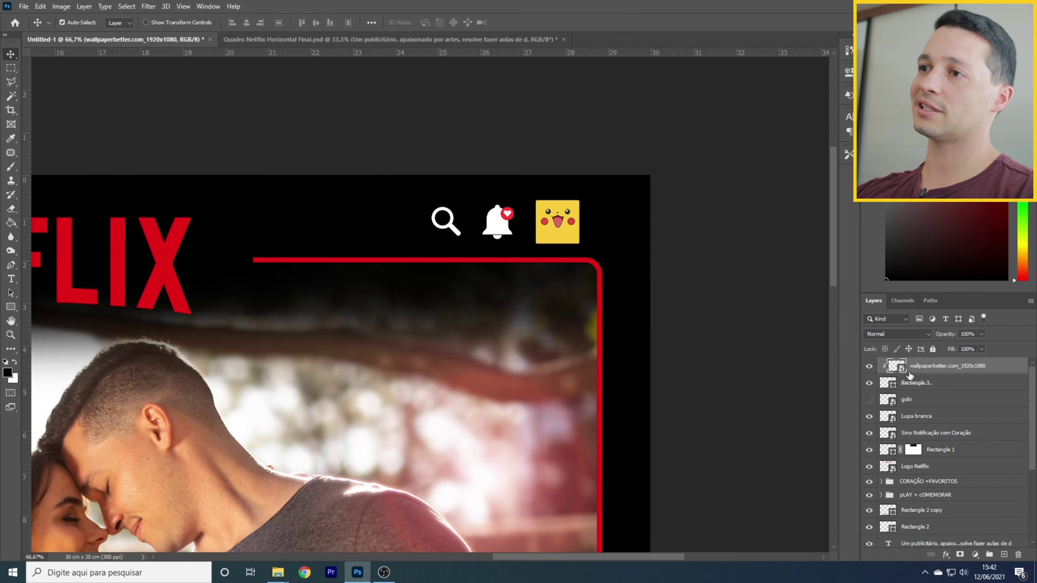
pyautogui.moveTo(558, 220); pyautogui.dragTo(558, 227)
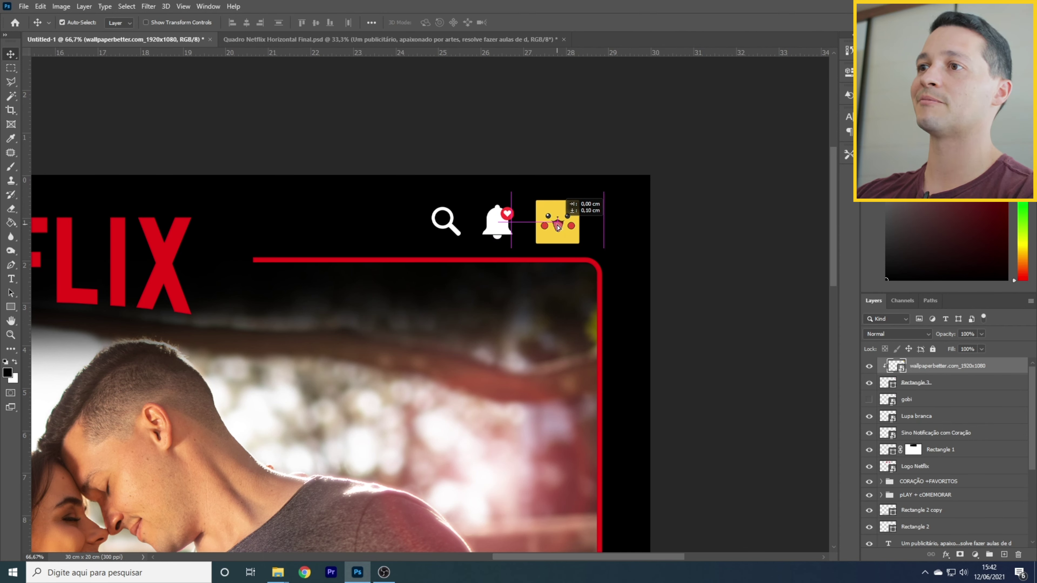
pyautogui.moveTo(558, 227); pyautogui.dragTo(558, 227)
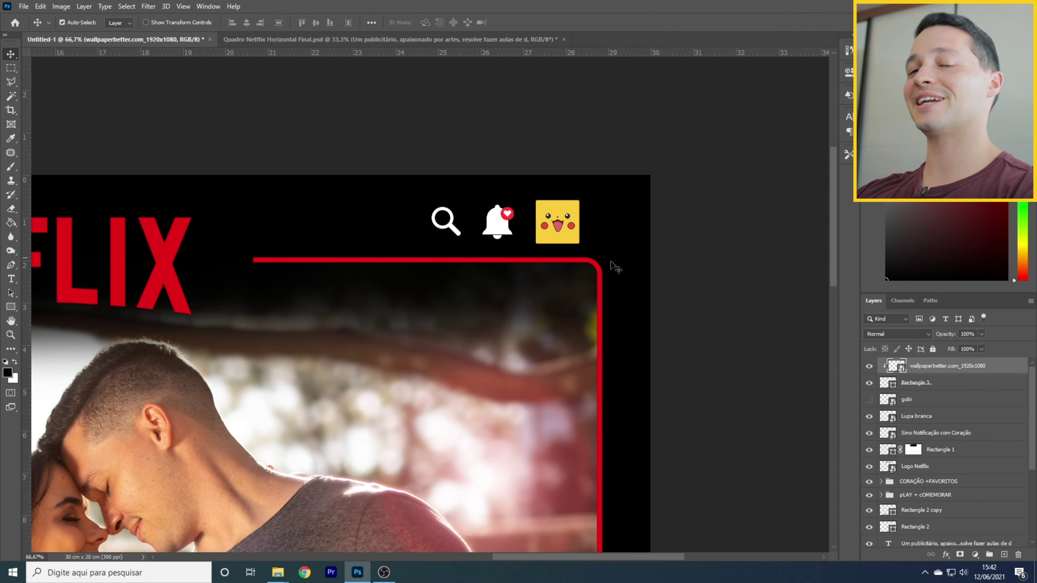
pyautogui.hotkey('ctrl', '-')
pyautogui.hotkey('ctrl', '-')
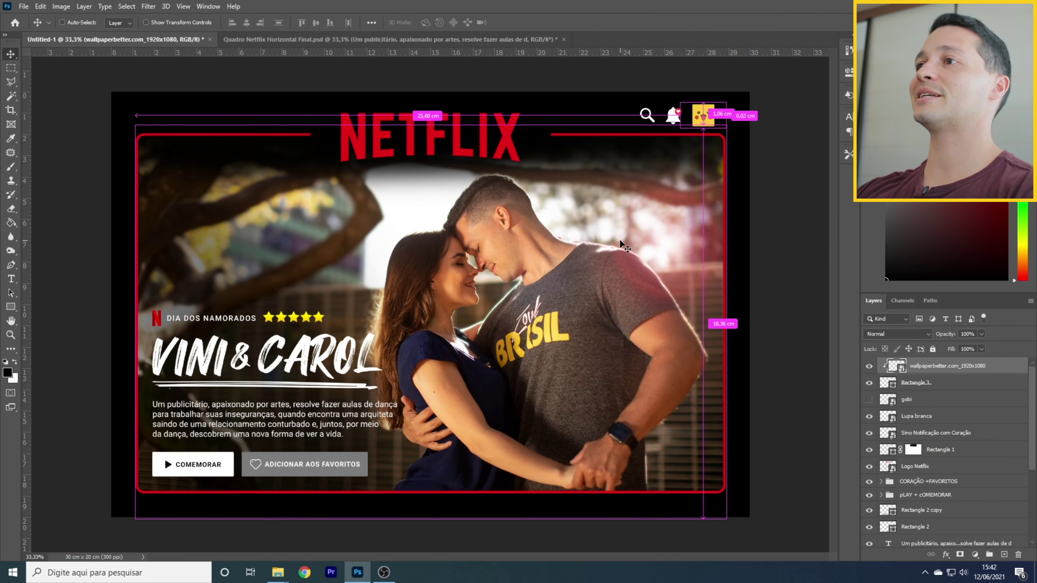
pyautogui.click(786, 158)
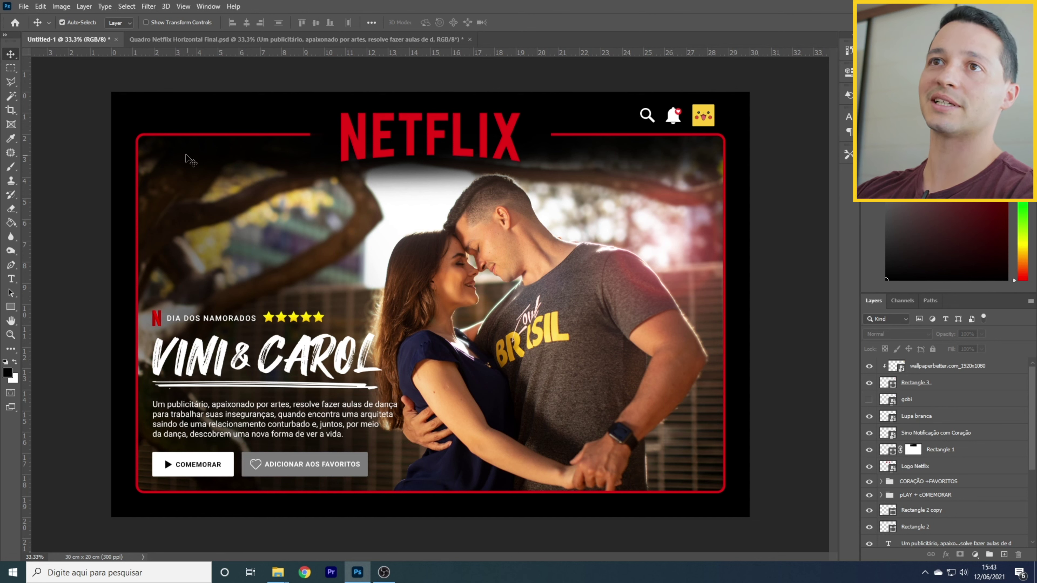
# Step: Enlarge the canvas to 30.48 cm wide and 20.3 cm high, keeping the centre anchor
pyautogui.click(62, 7)
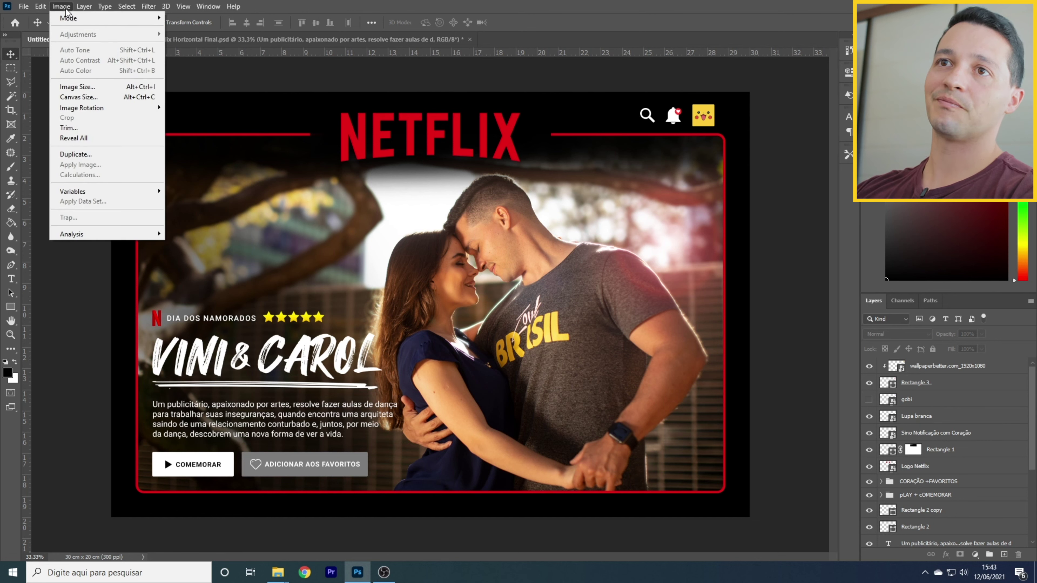
pyautogui.click(89, 98)
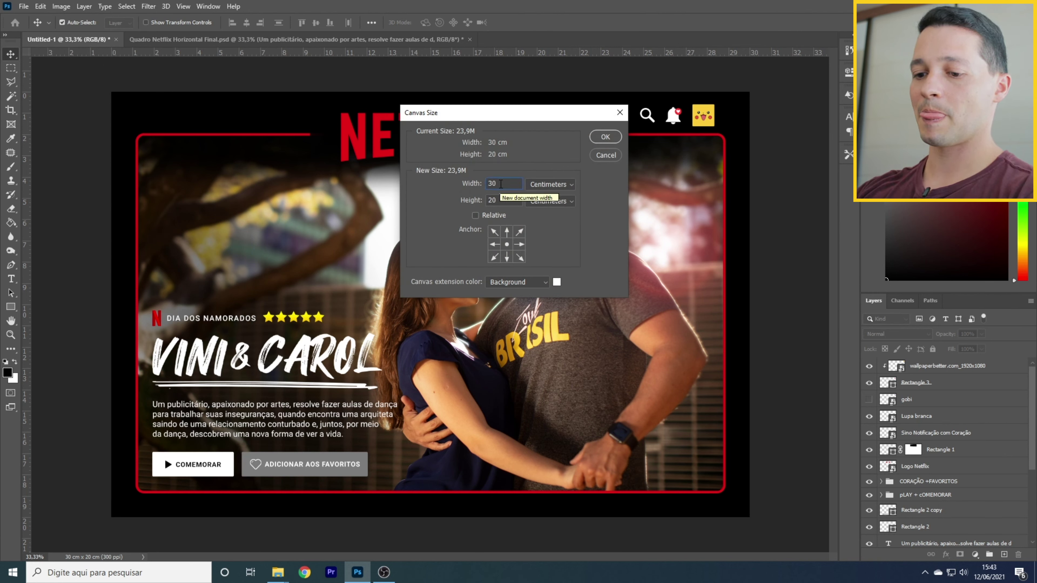
pyautogui.write(',48')
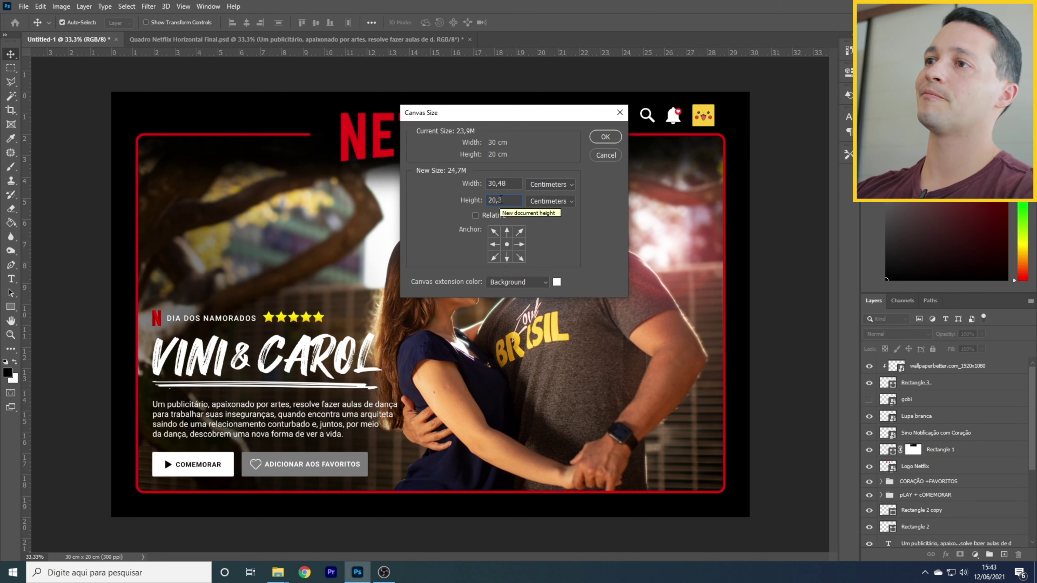
pyautogui.press('Return')
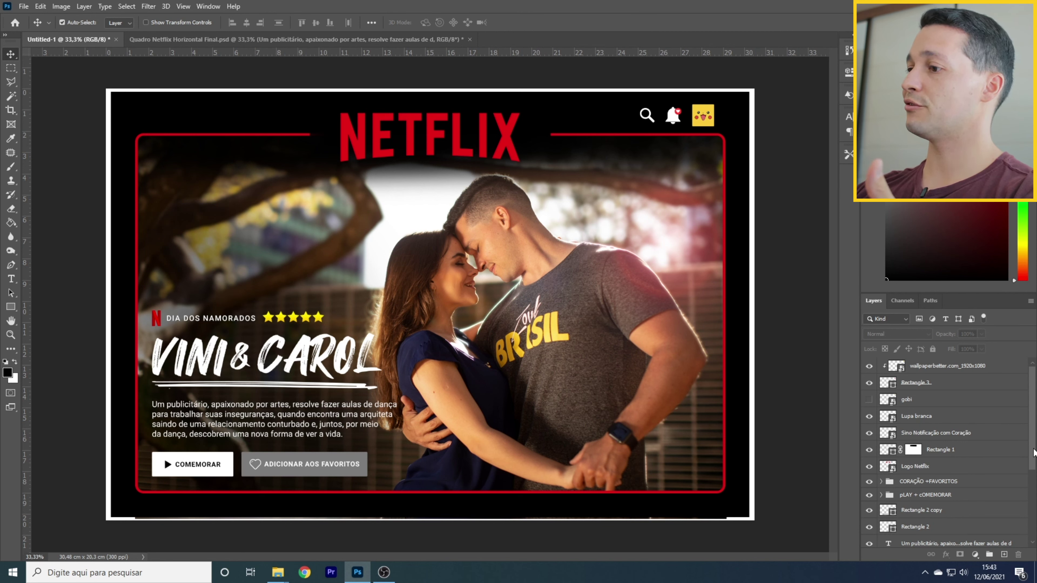
# Step: Convert the locked black Background into a regular layer and scale it to about 102.65% so it covers the enlarged canvas's white border
pyautogui.scroll(-5, 1032, 453)
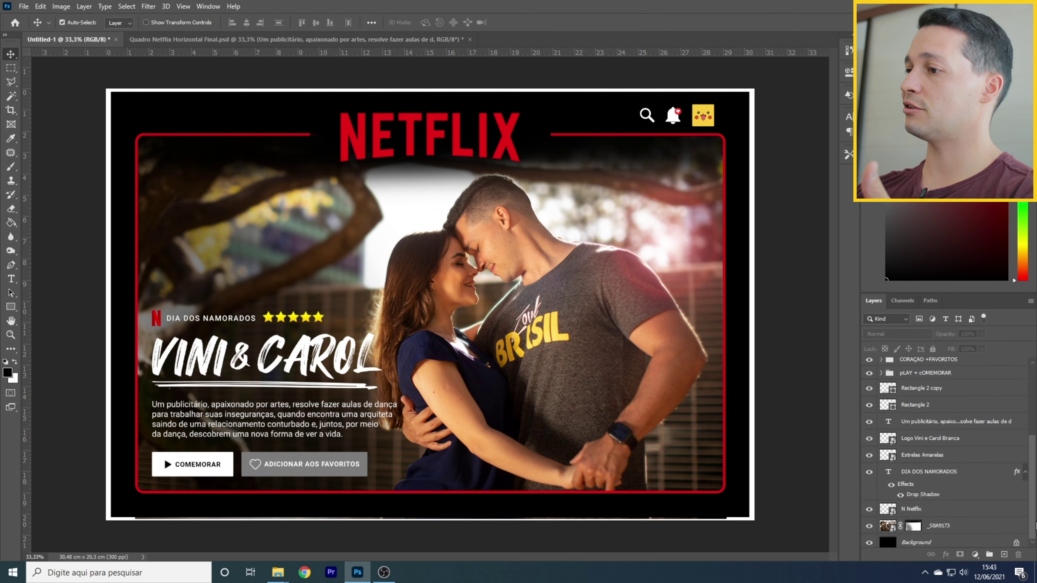
pyautogui.doubleClick(929, 541)
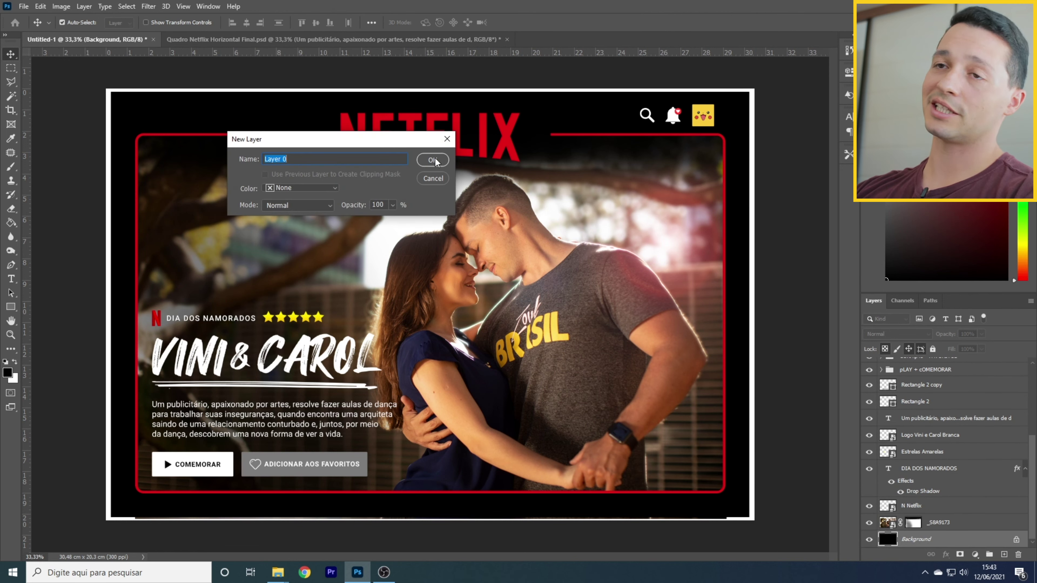
pyautogui.click(433, 160)
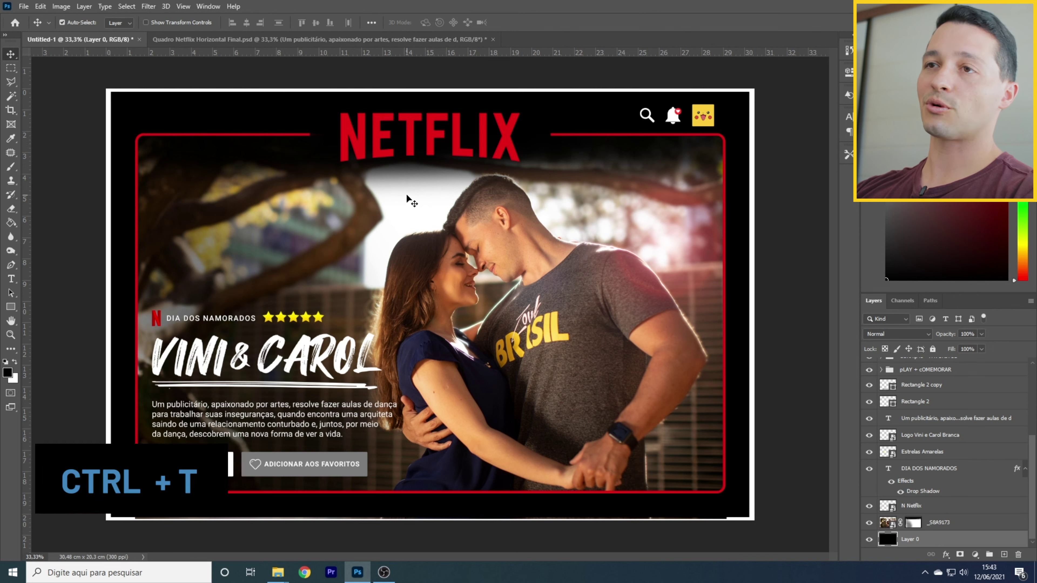
pyautogui.hotkey('ctrl', 't')
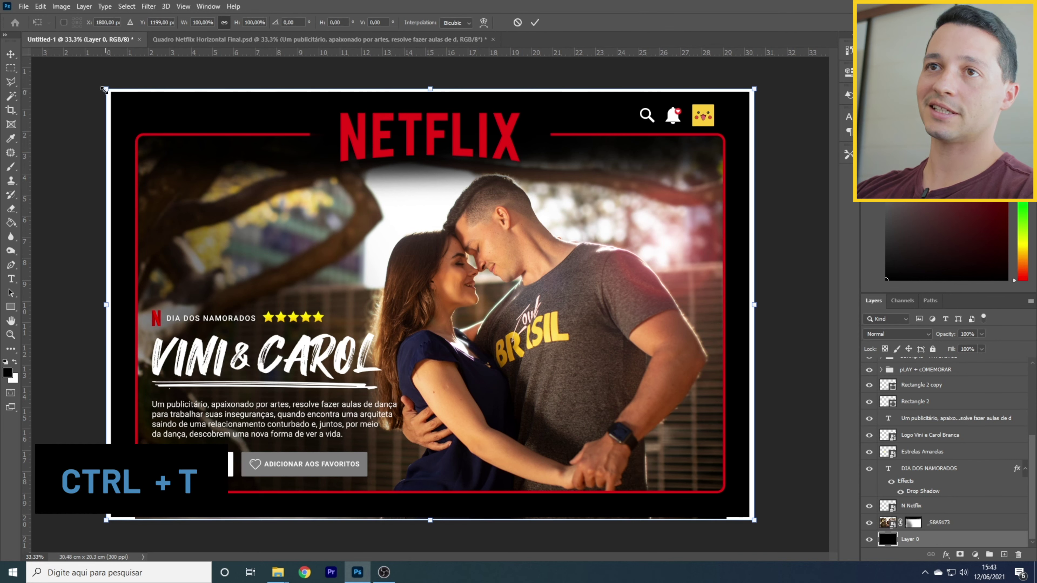
pyautogui.moveTo(108, 92); pyautogui.dragTo(98, 83)
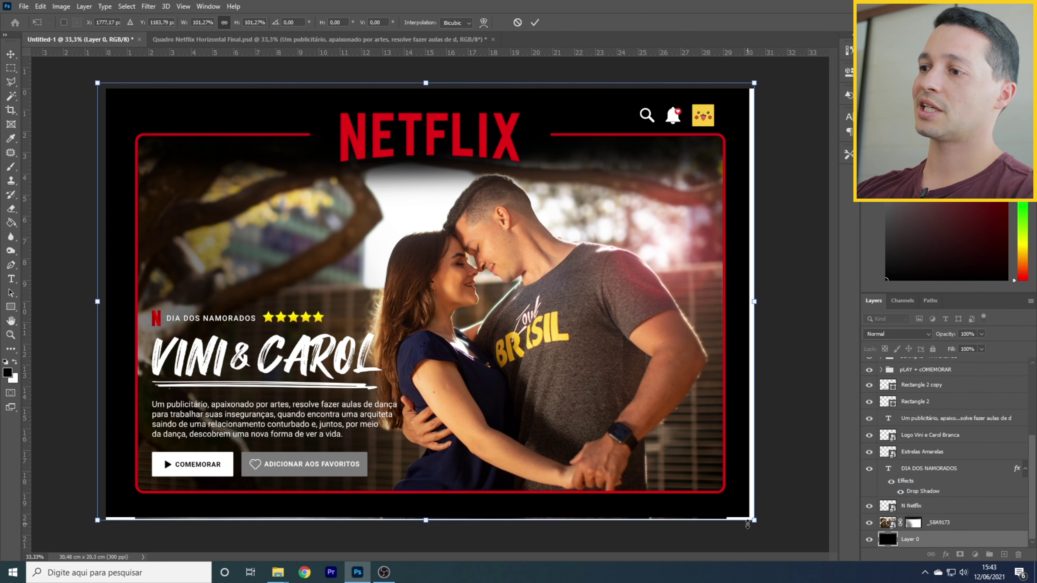
pyautogui.moveTo(754, 521); pyautogui.dragTo(763, 526)
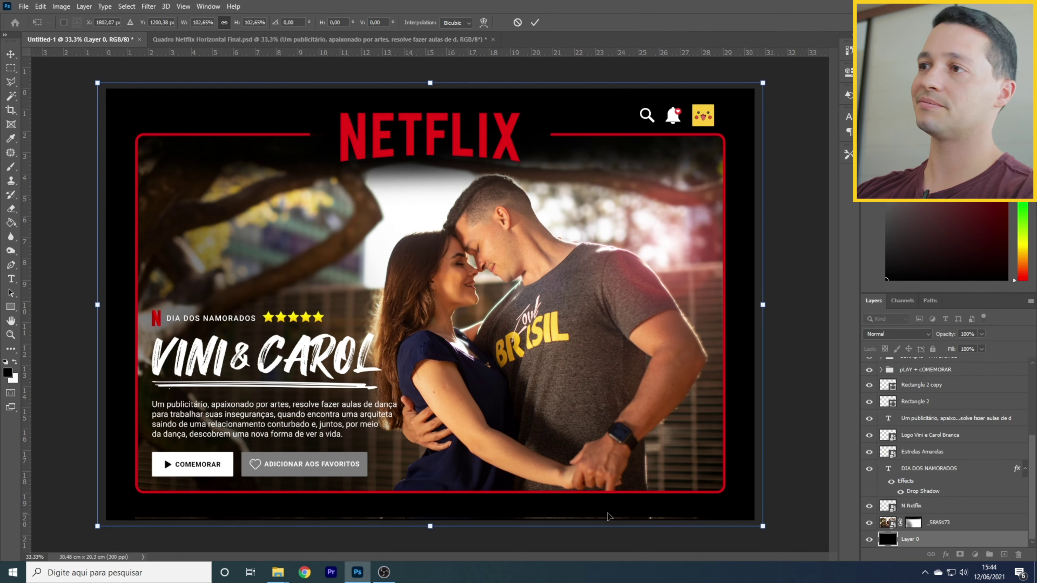
pyautogui.press('Return')
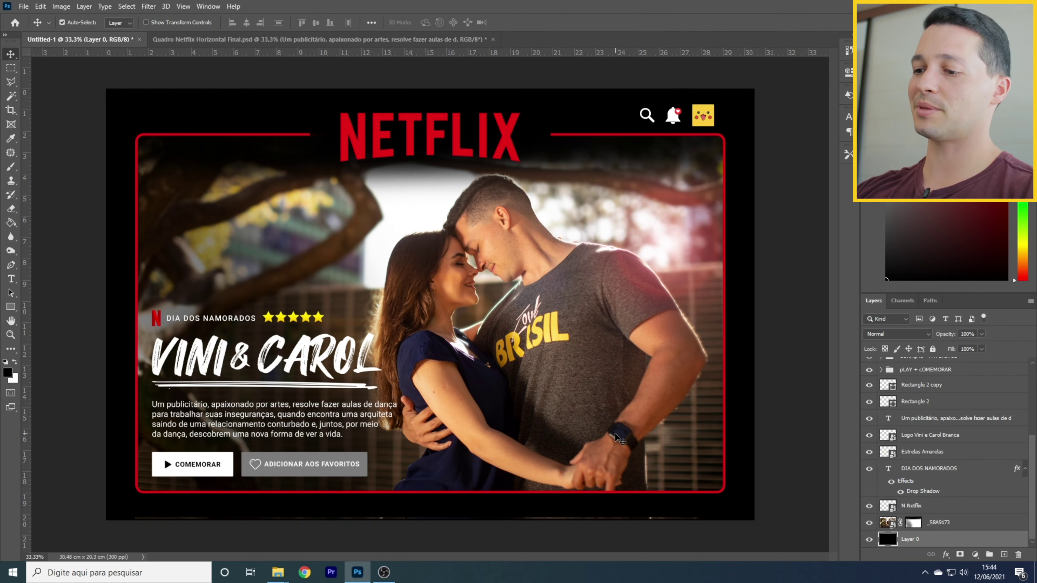
# Step: Paint black with a 125 px brush on the _S8A9173 photo's layer mask to hide the leftover strip along the canvas's bottom edge
pyautogui.hotkey('ctrl', '+')
pyautogui.hotkey('ctrl', '+')
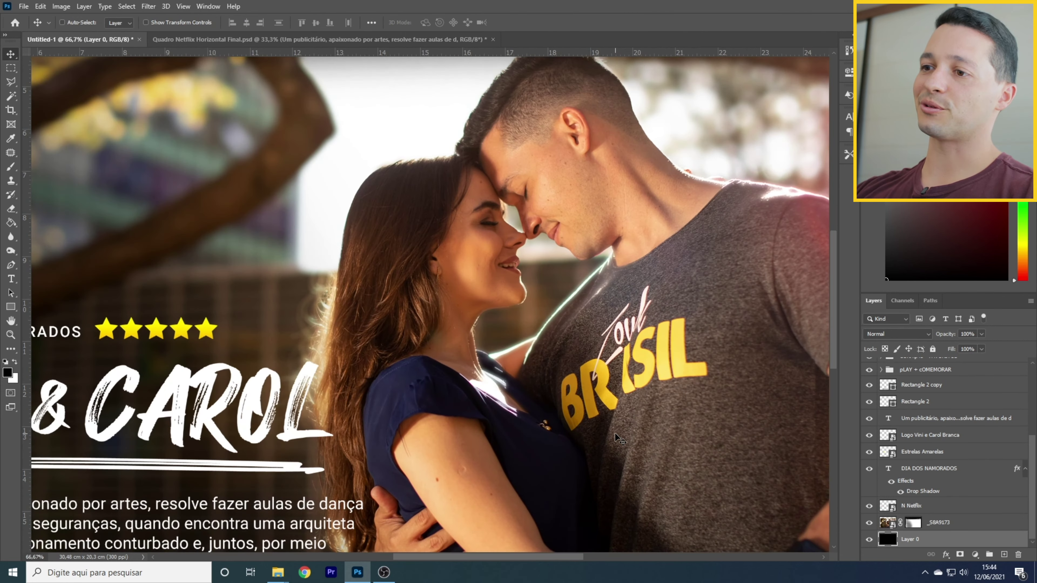
pyautogui.moveTo(507, 466); pyautogui.dragTo(512, 330)
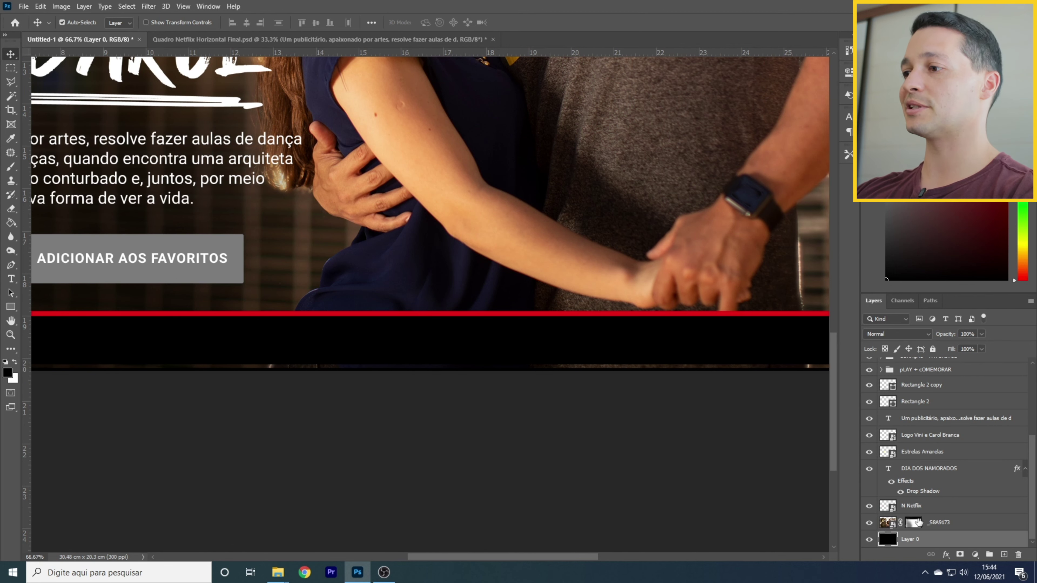
pyautogui.click(913, 523)
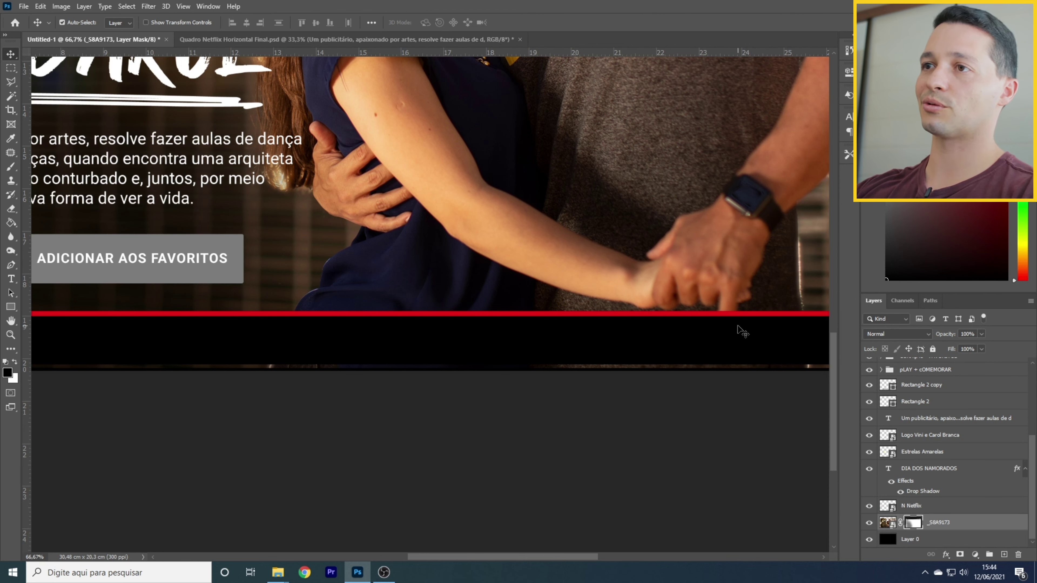
pyautogui.hotkey('ctrl', '-')
pyautogui.hotkey('ctrl', '-')
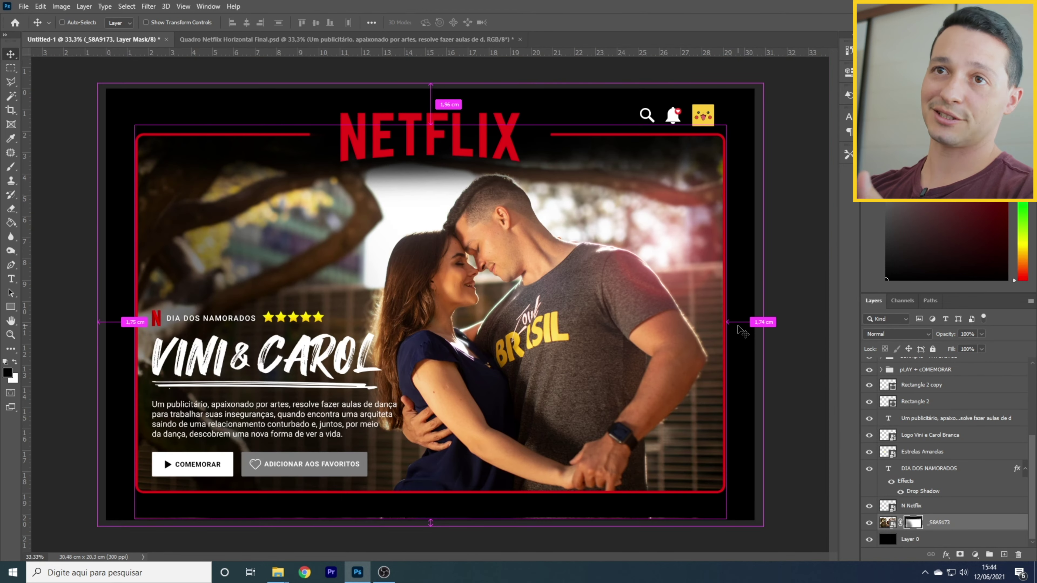
pyautogui.press('b')
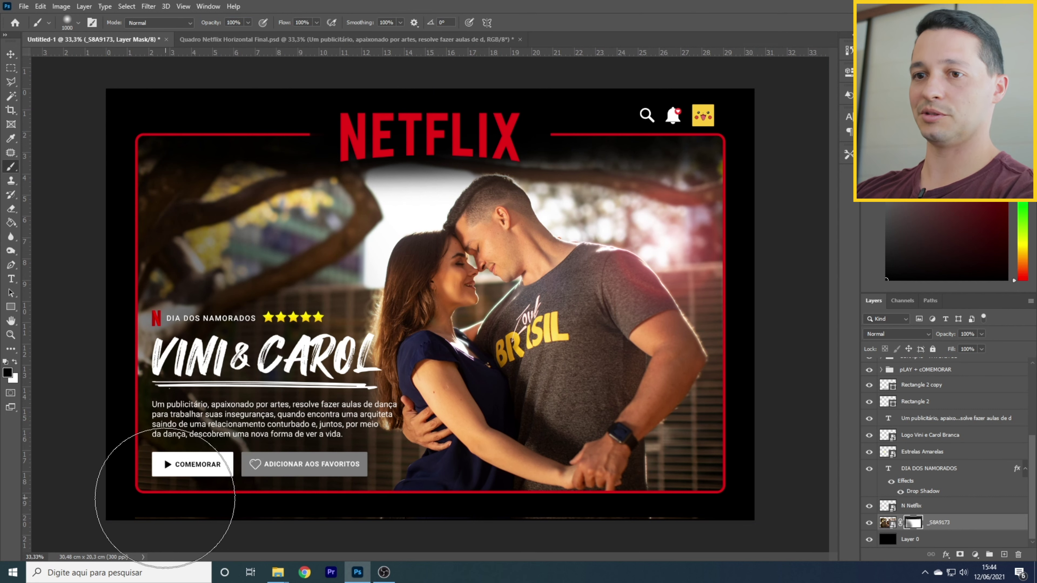
pyautogui.press('[')
pyautogui.press('[')
pyautogui.press('[')
pyautogui.press('[')
pyautogui.press('[')
pyautogui.press('[')
pyautogui.press('[')
pyautogui.press('[')
pyautogui.press('[')
pyautogui.press('[')
pyautogui.press('[')
pyautogui.press('[')
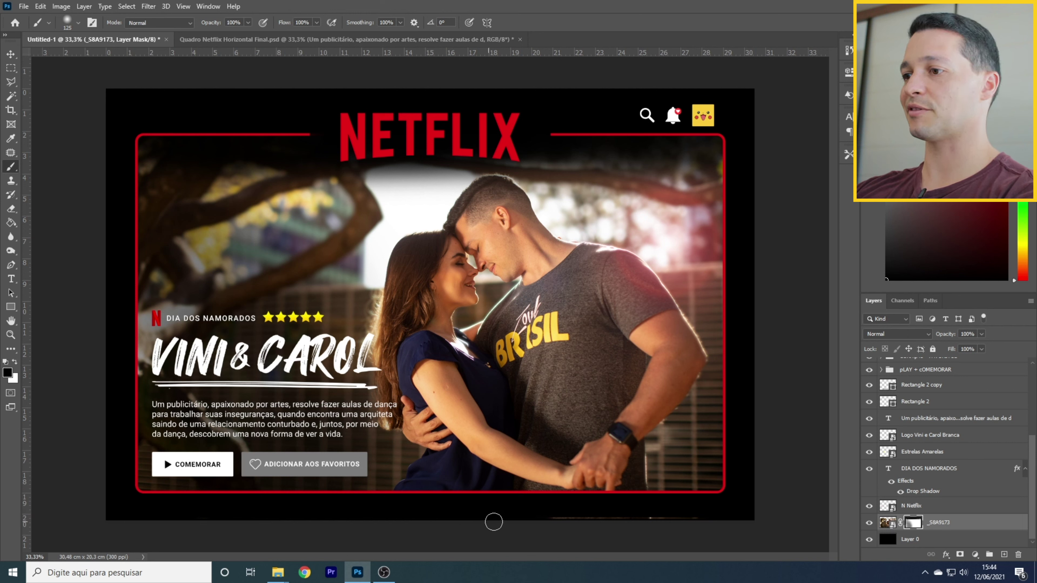
pyautogui.moveTo(691, 520); pyautogui.dragTo(753, 527)
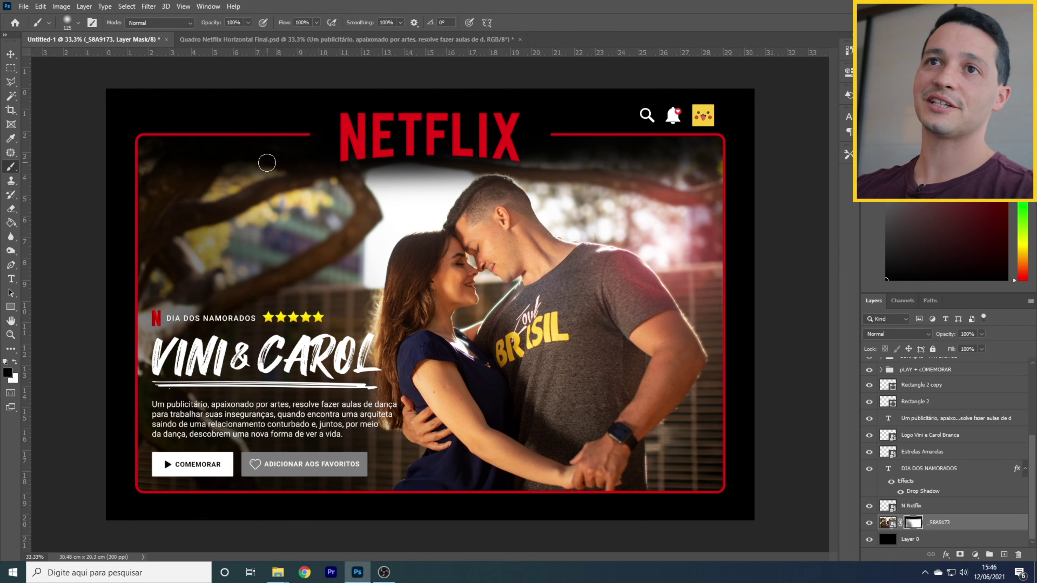
# Step: Save the document to the desktop as a layered Photoshop file named Quadro Netflix 30x20, with Maximize Compatibility on
pyautogui.click(23, 7)
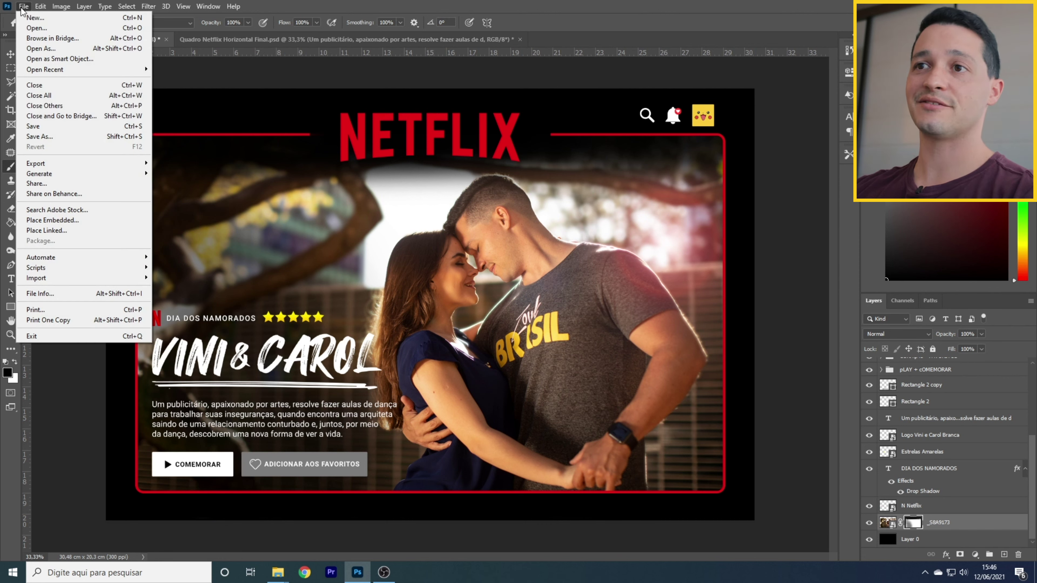
pyautogui.click(39, 136)
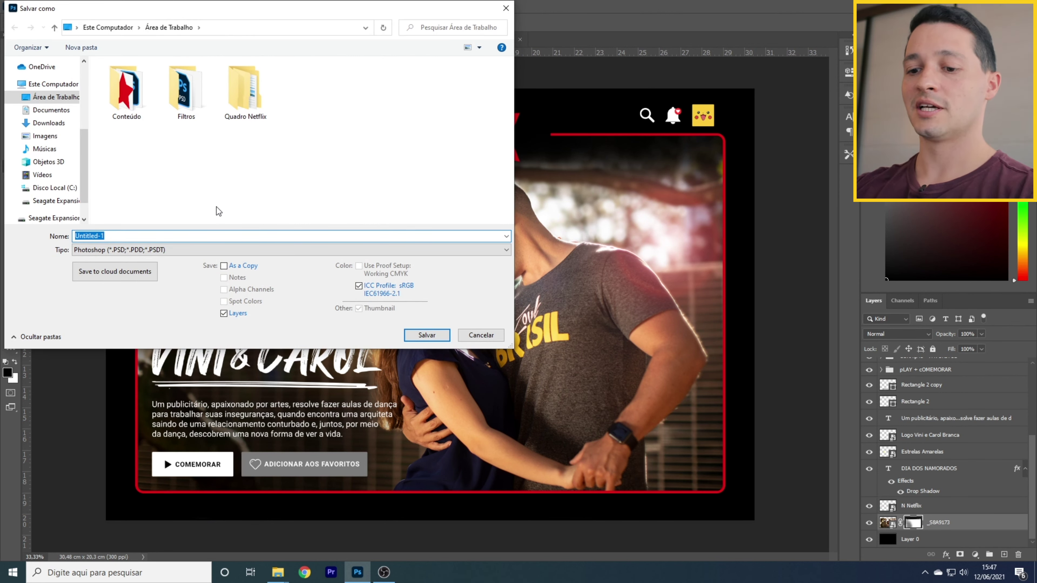
pyautogui.write('Quadro')
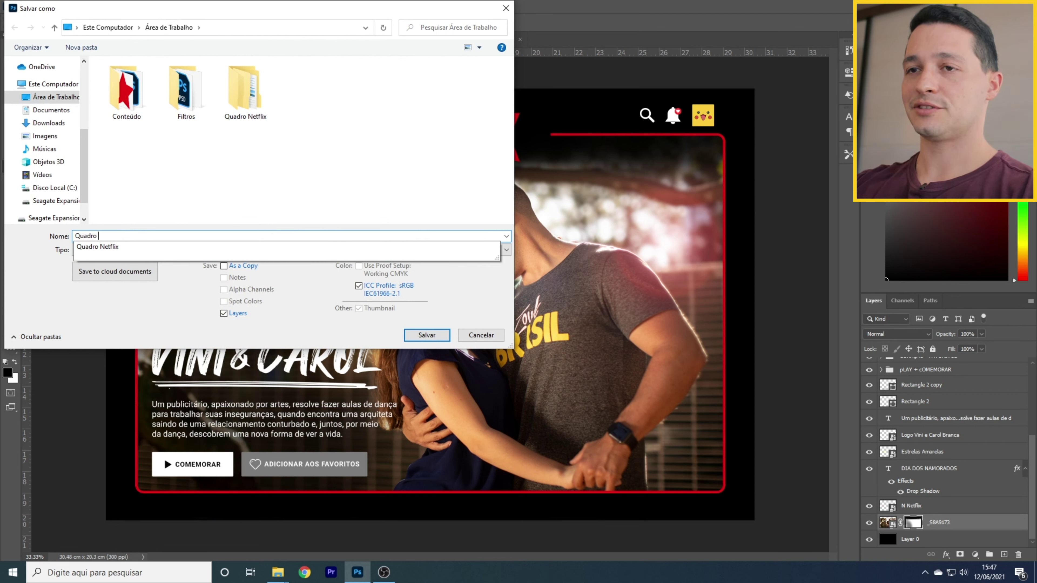
pyautogui.write(' Netflix 30x20')
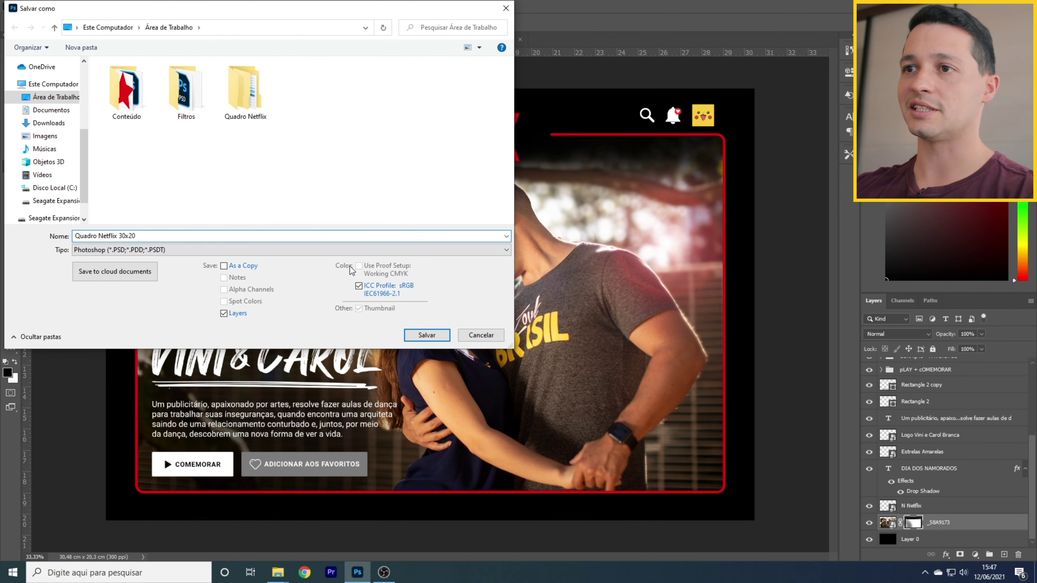
pyautogui.click(427, 335)
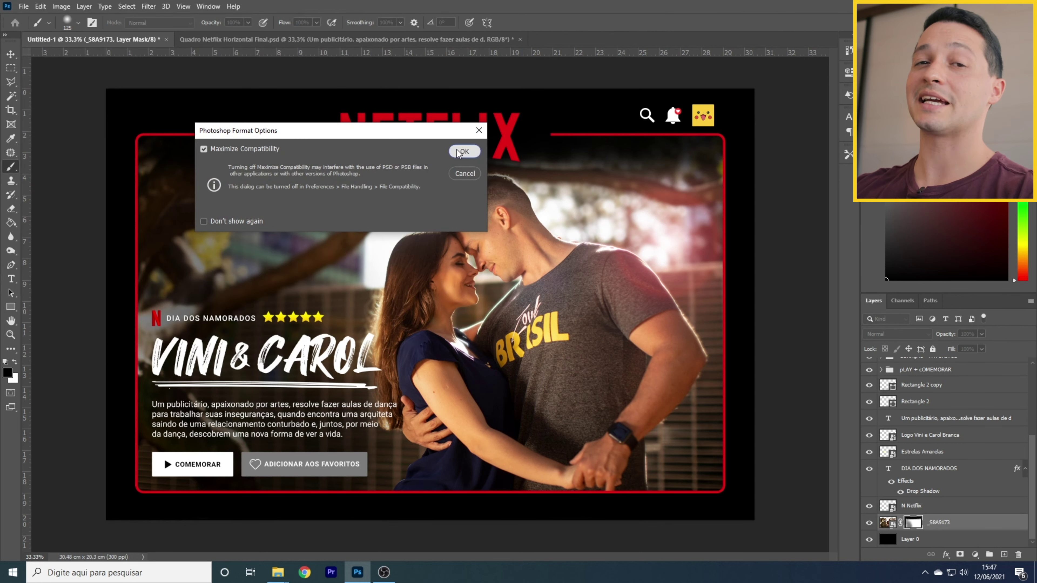
pyautogui.click(466, 149)
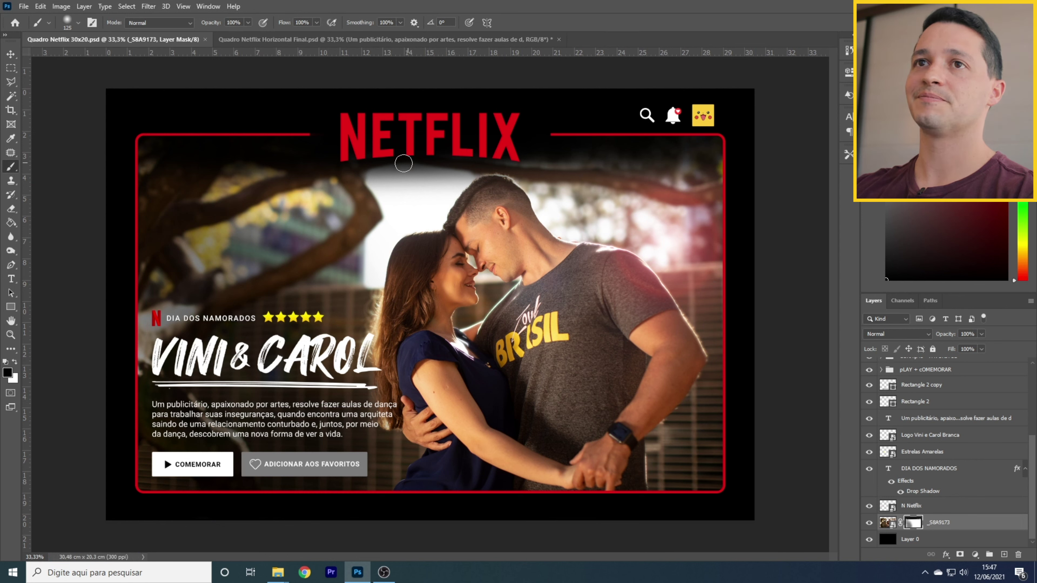
# Step: Save a JPEG copy named Quadro Netflix 30x20 to the desktop at quality 12 (Maximum), Baseline (Standard)
pyautogui.click(25, 8)
pyautogui.click(61, 137)
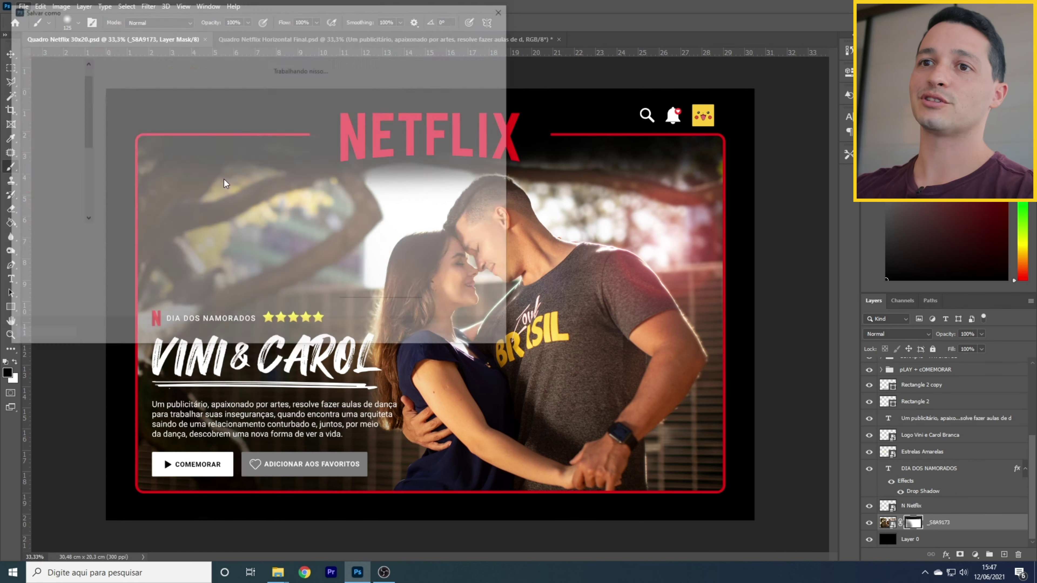
pyautogui.click(203, 250)
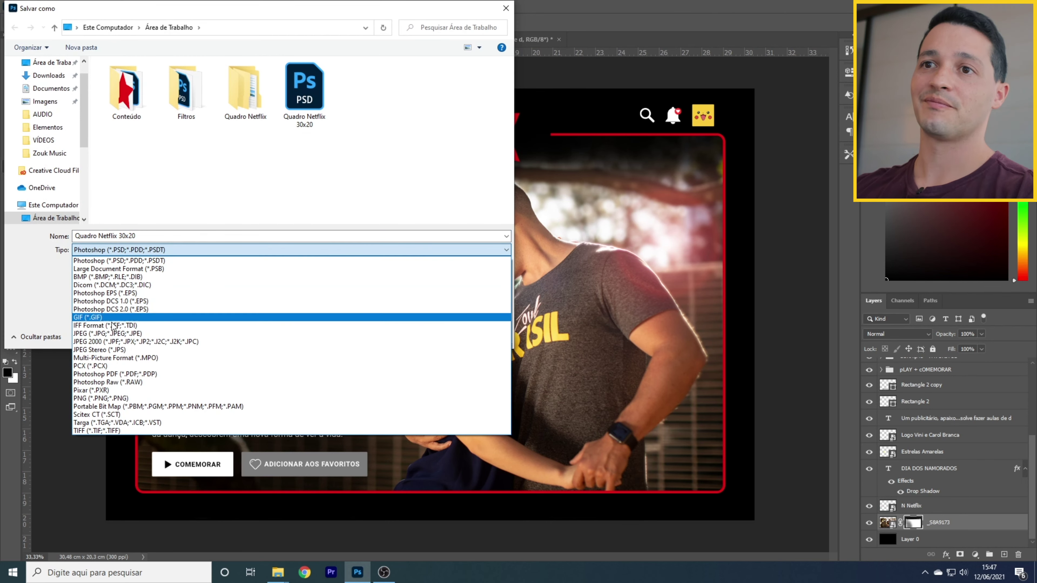
pyautogui.click(113, 333)
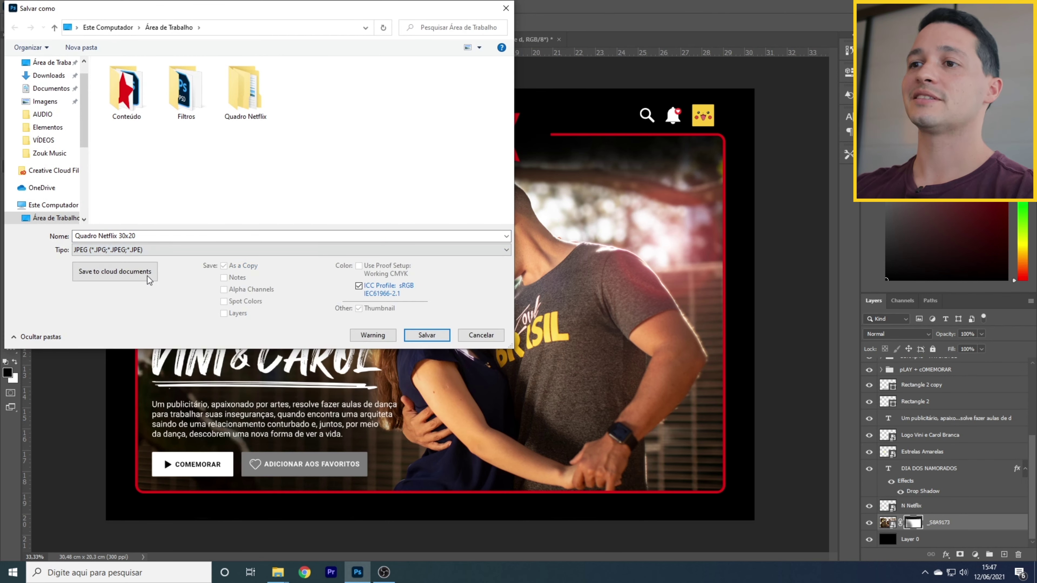
pyautogui.click(426, 335)
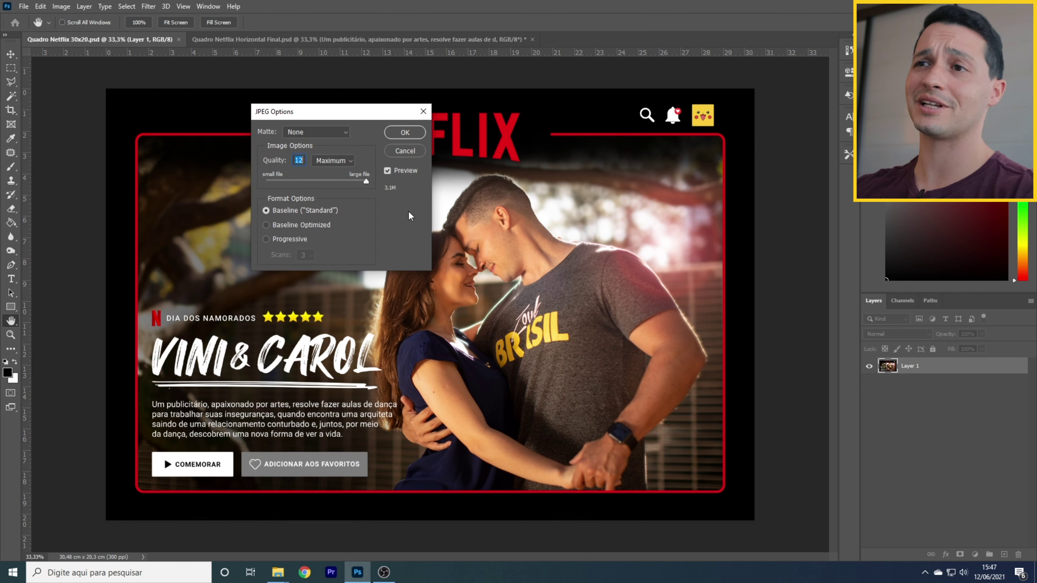
pyautogui.click(405, 132)
pyautogui.hotkey('ctrl', 'z')
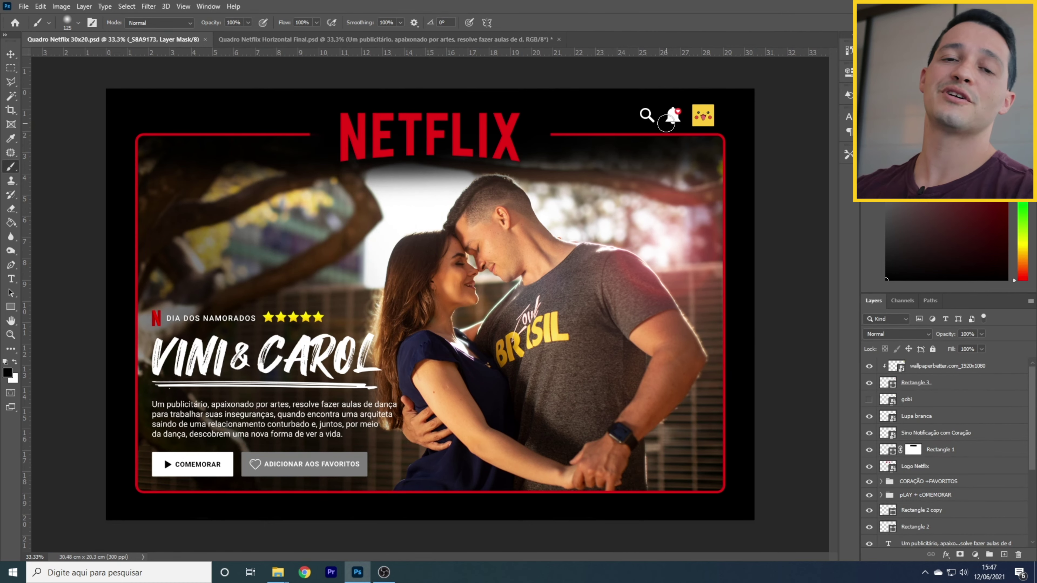